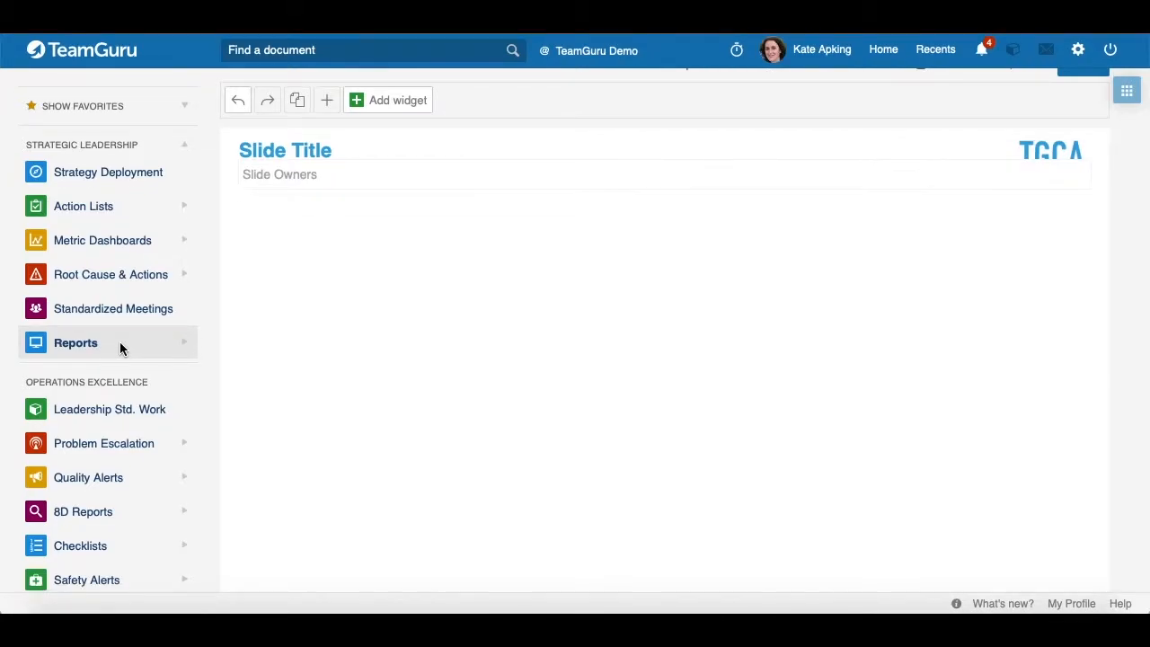
# - Add an Actions widget from the Projects group to the report slide
pyautogui.click(397, 101)
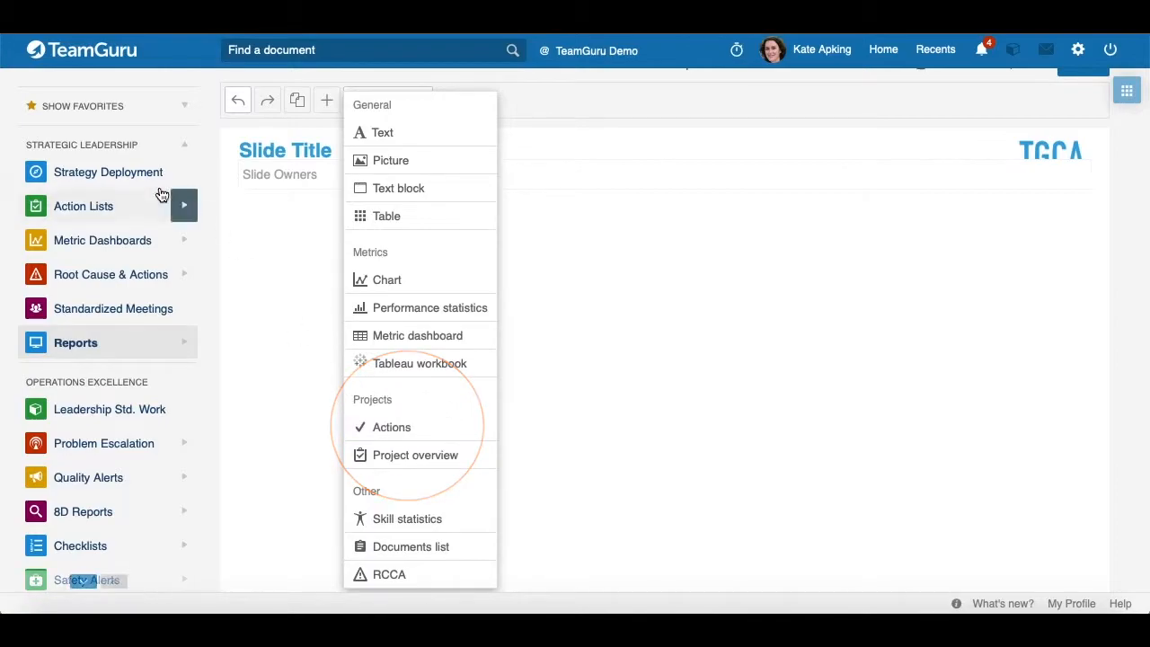
pyautogui.scroll(-3, 431, 378)
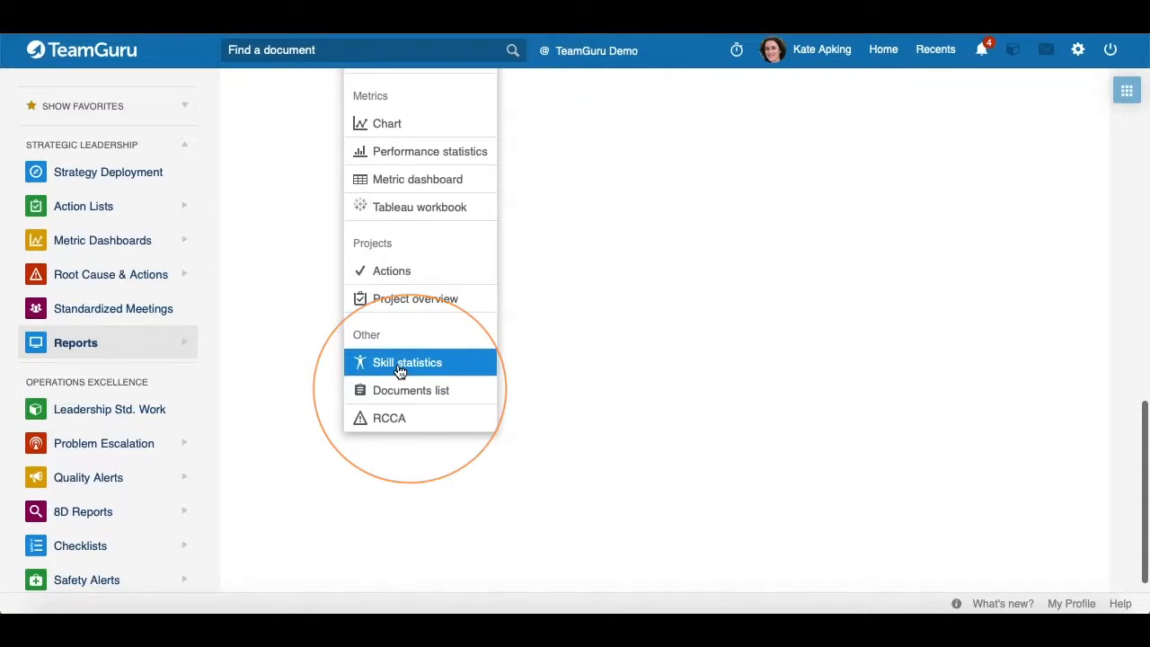
pyautogui.scroll(-3, 108, 413)
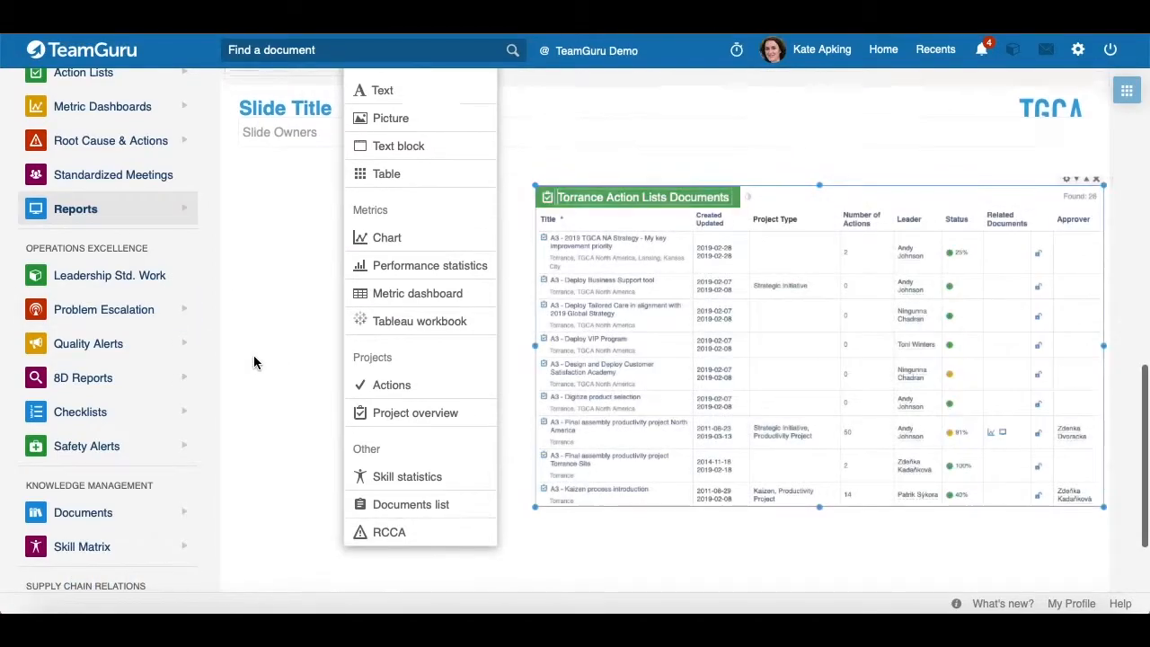
pyautogui.scroll(3, 189, 264)
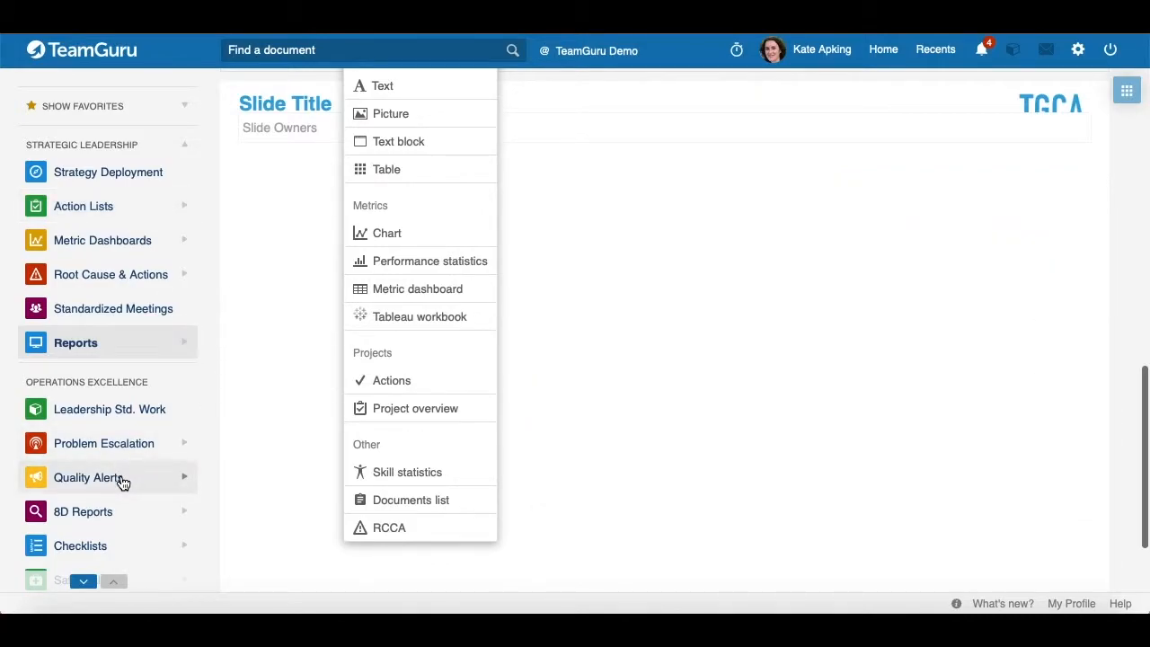
pyautogui.scroll(-3, 123, 469)
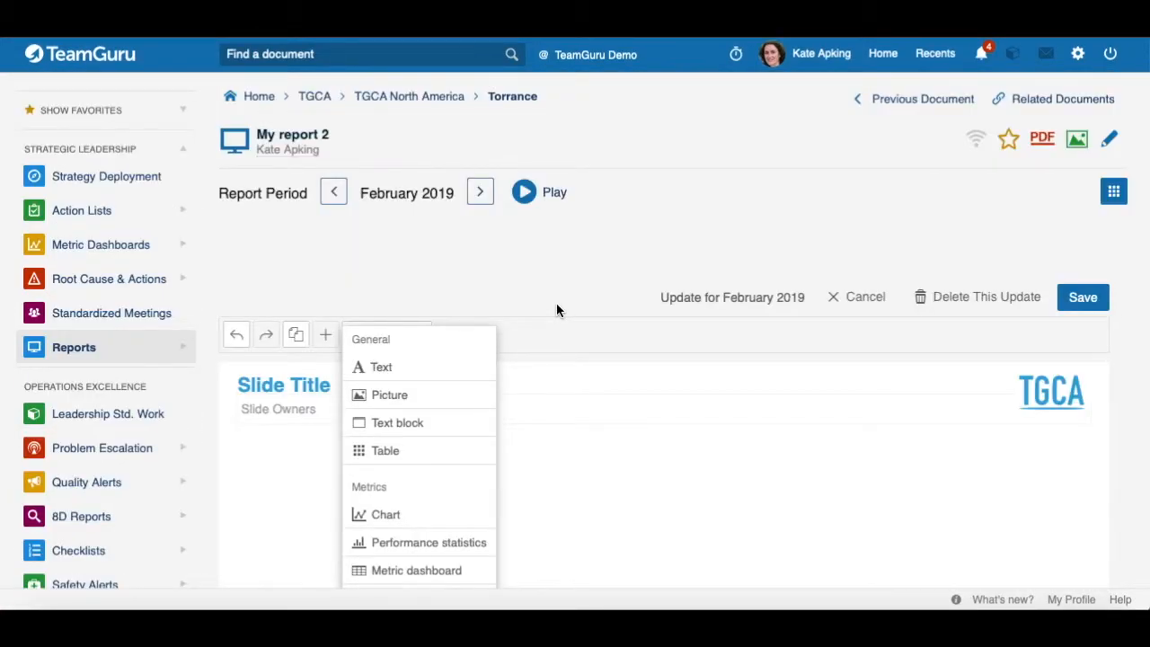
pyautogui.scroll(-4, 509, 296)
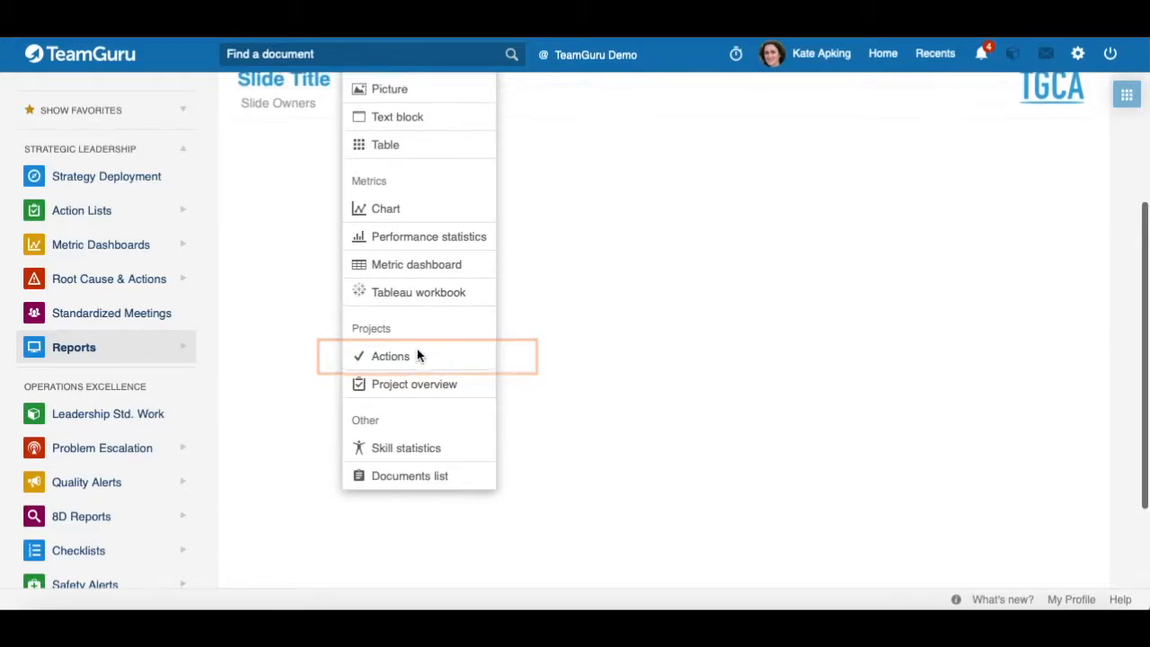
pyautogui.scroll(1, 402, 363)
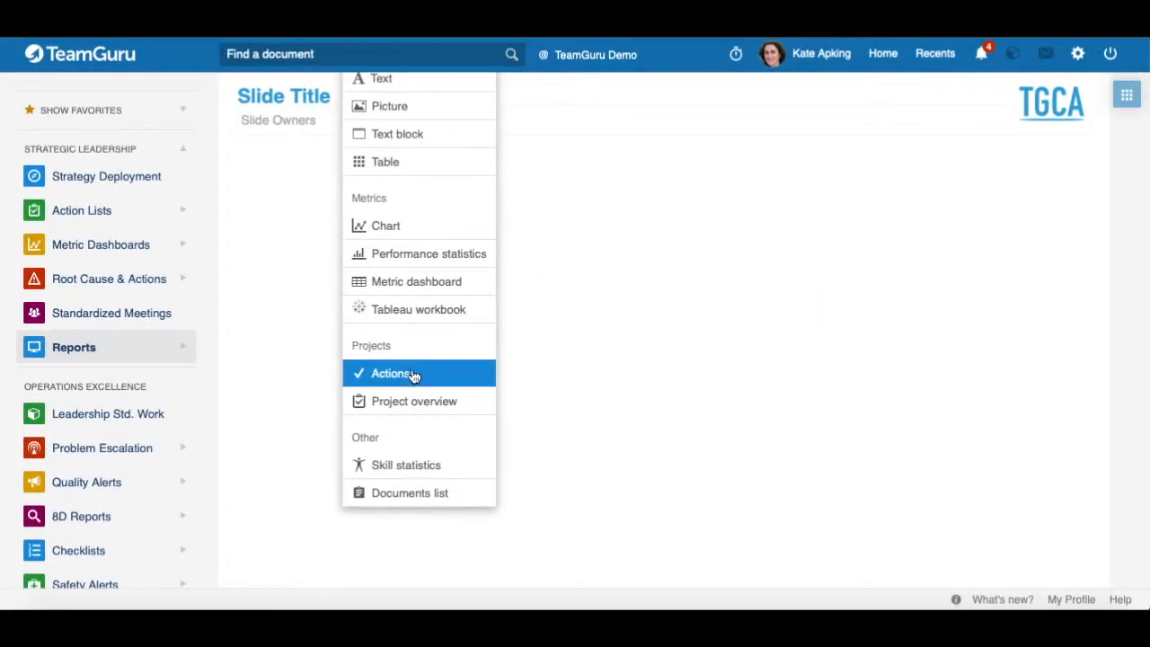
pyautogui.click(401, 377)
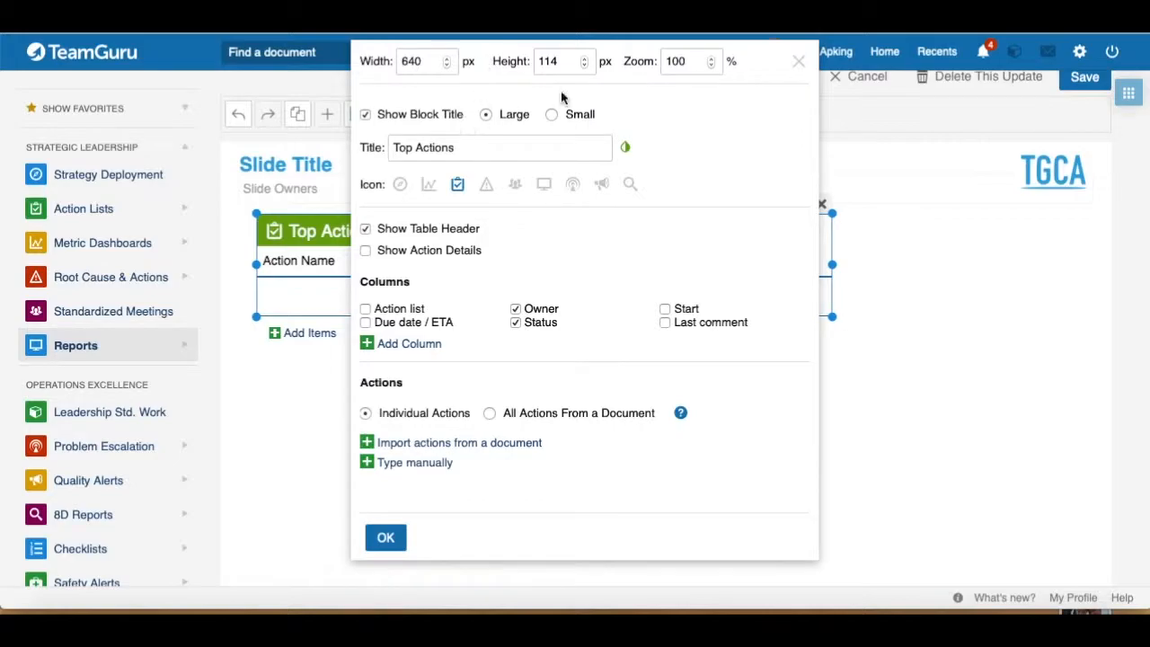
# - Set the Top Actions widget's zoom to 80%, and try hiding its table header before showing it again
pyautogui.click(711, 66)
pyautogui.click(711, 66)
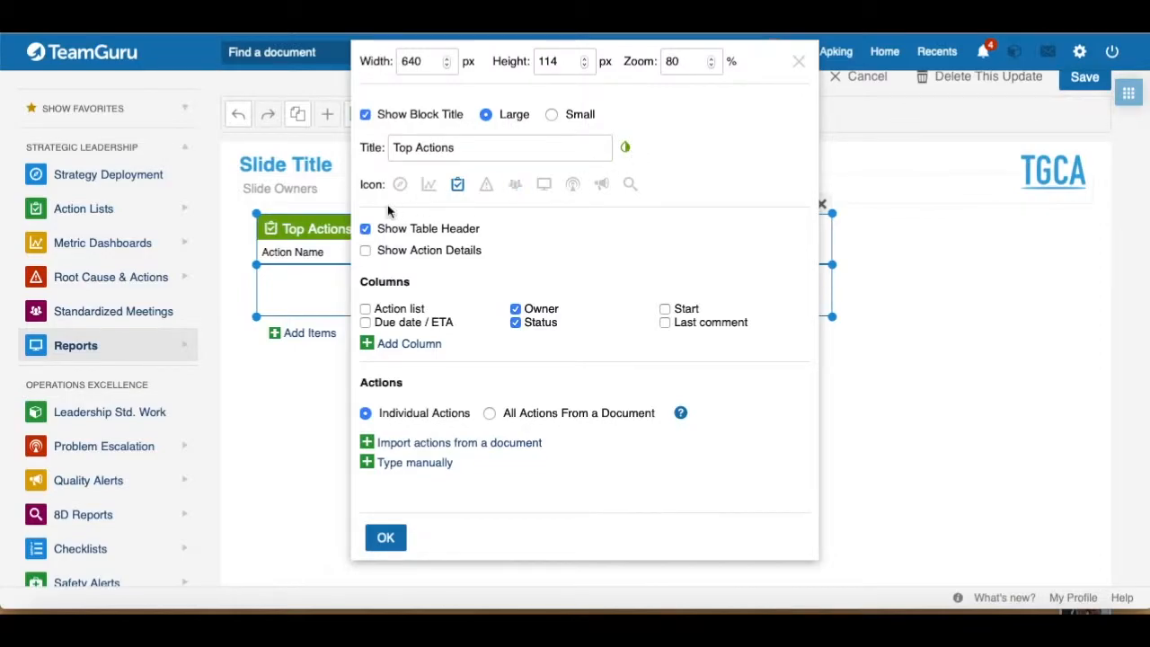
pyautogui.scroll(-1, 643, 200)
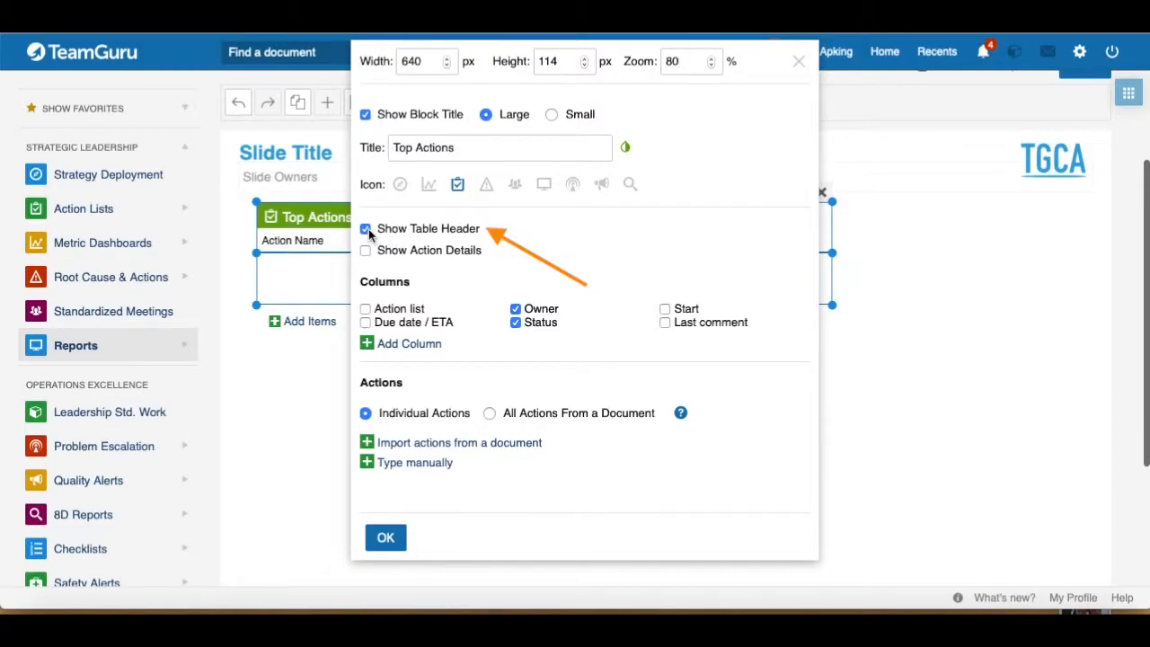
pyautogui.click(366, 231)
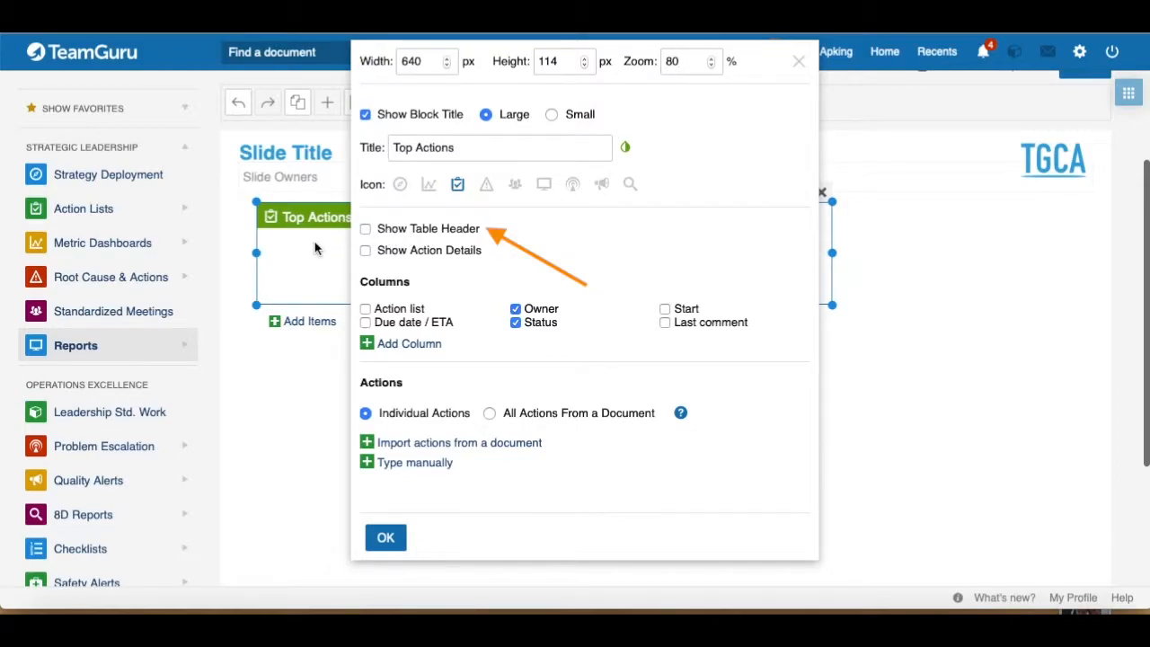
pyautogui.click(366, 229)
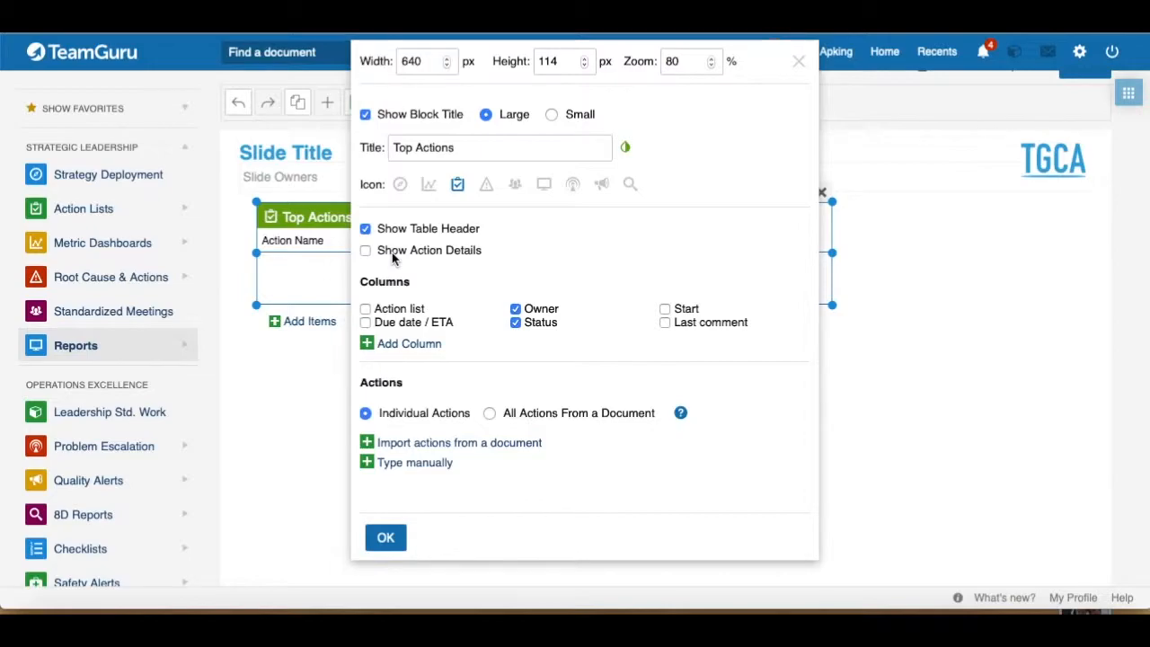
# - Show the Start and Last comment columns in the widget and add a custom column named Notes
pyautogui.moveTo(759, 63); pyautogui.dragTo(1018, 71)
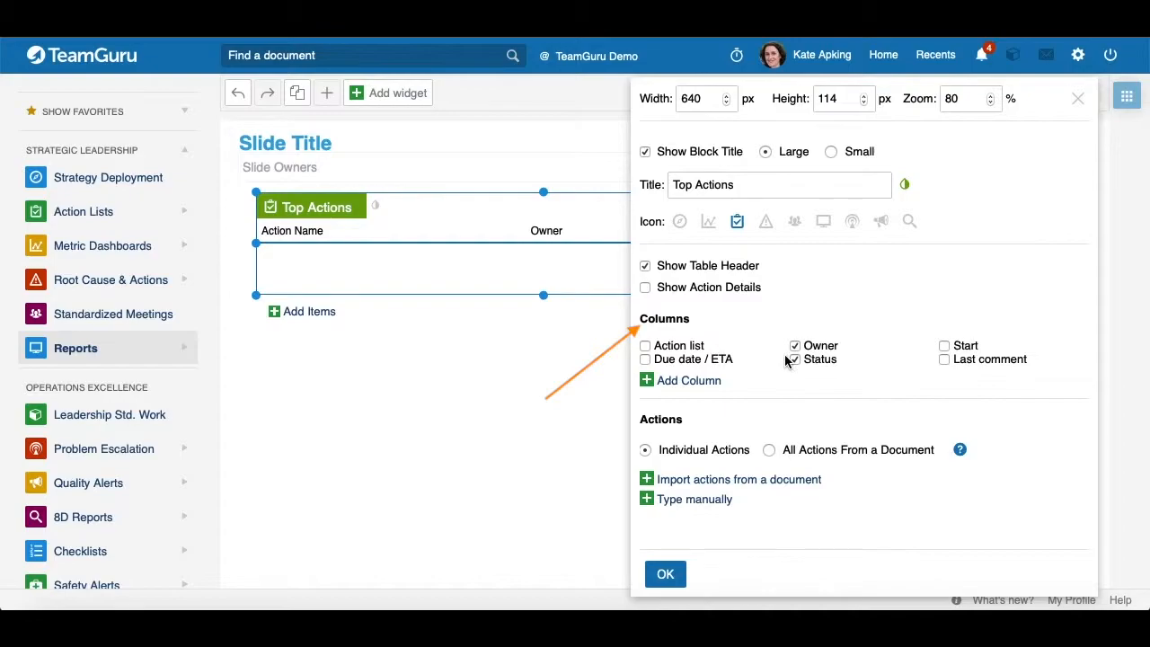
pyautogui.click(944, 345)
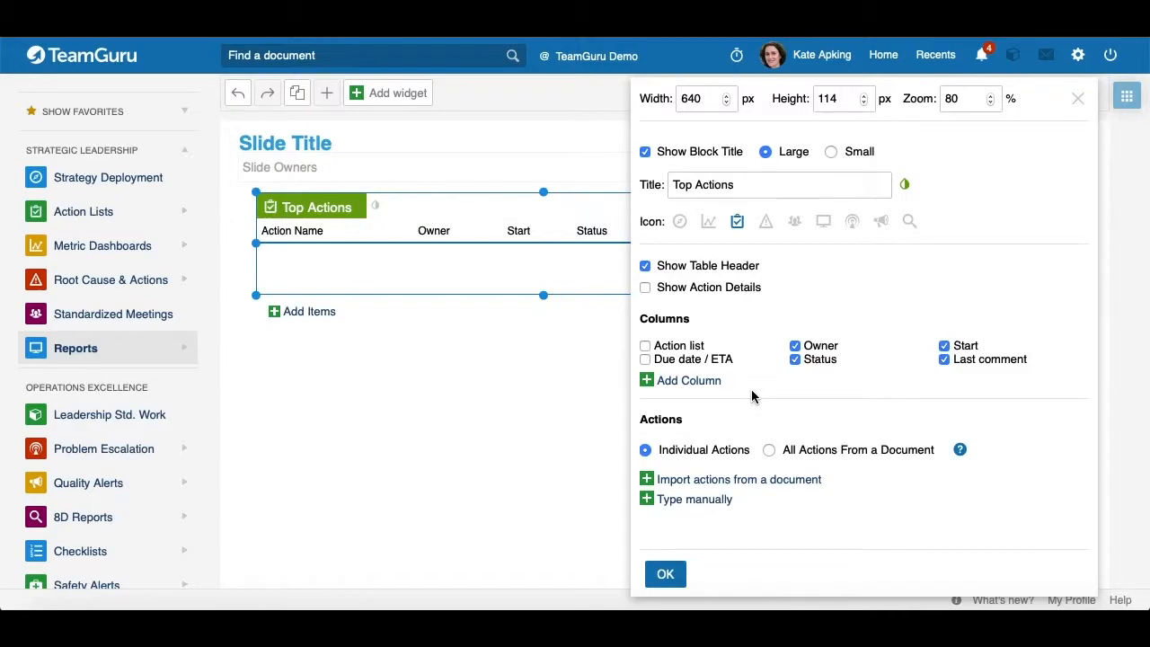
pyautogui.click(646, 380)
pyautogui.click(693, 387)
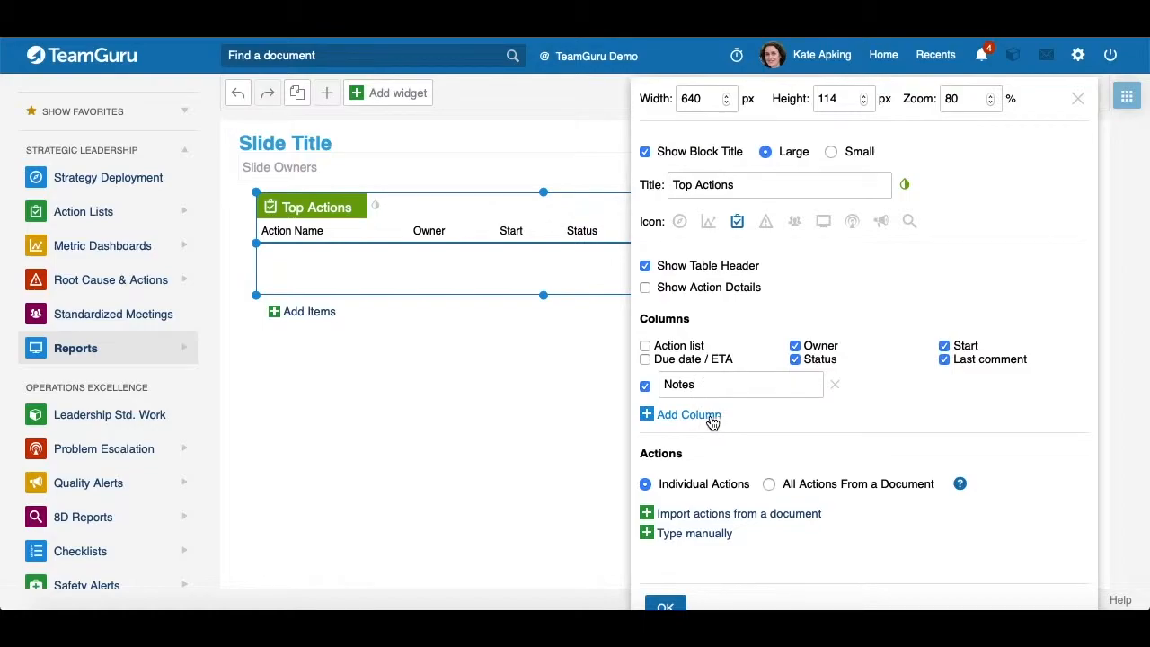
pyautogui.click(664, 606)
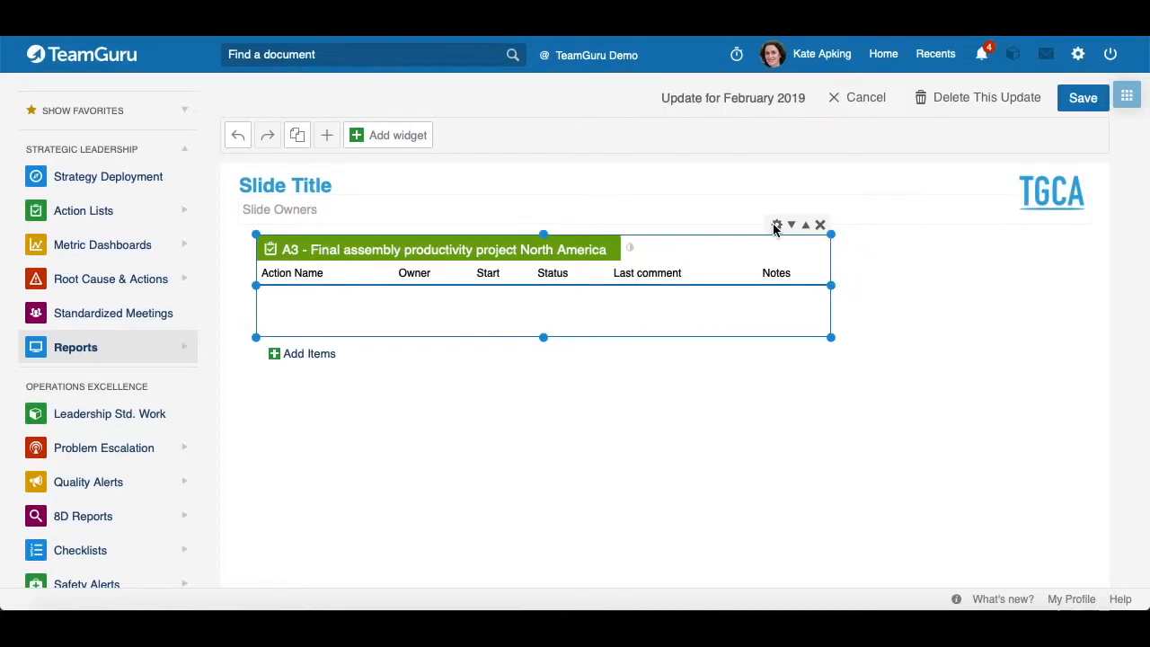
# - Select "A3 - Final assembly productivity project North America" as the source document for importing individual actions into the widget
pyautogui.click(776, 226)
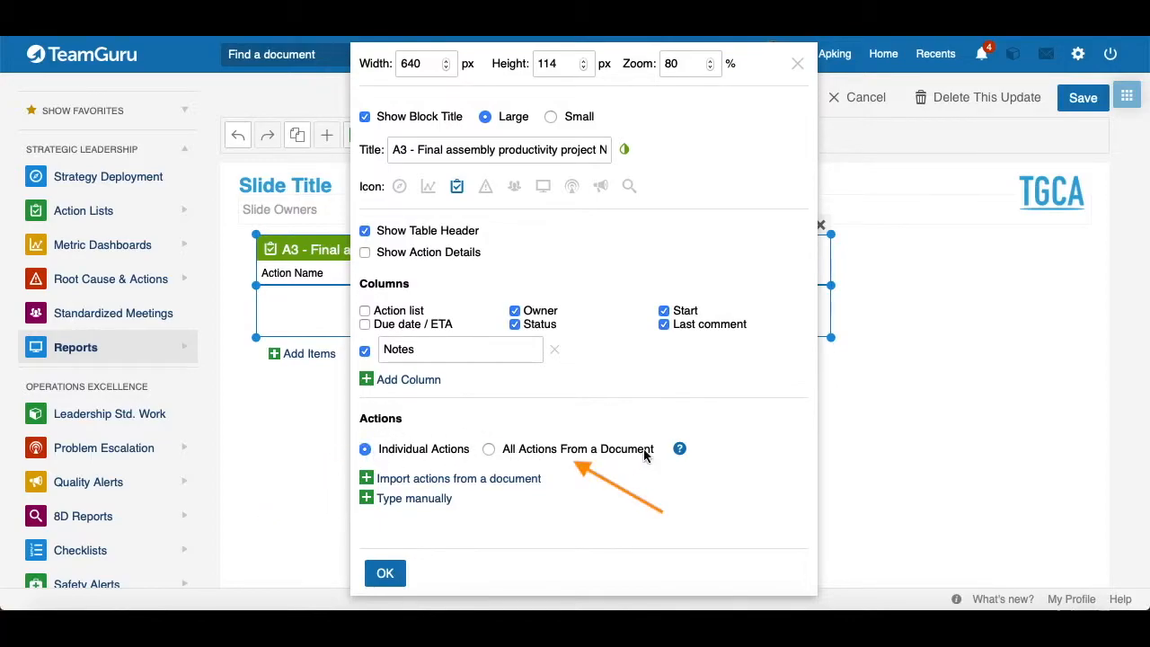
pyautogui.click(419, 482)
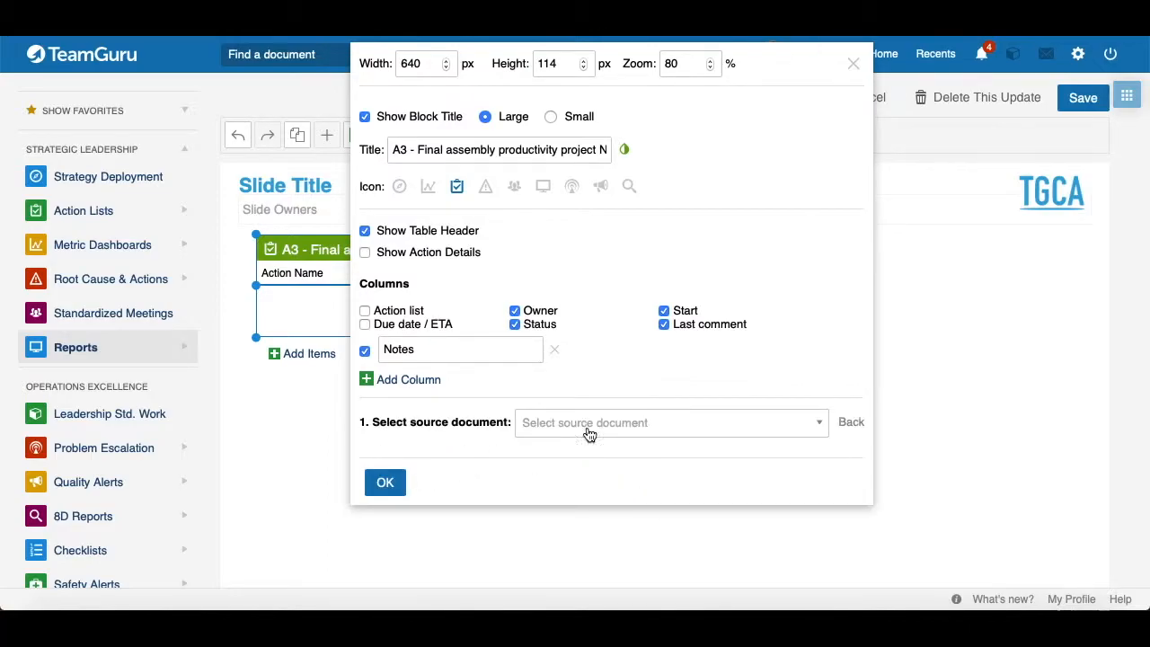
pyautogui.click(564, 428)
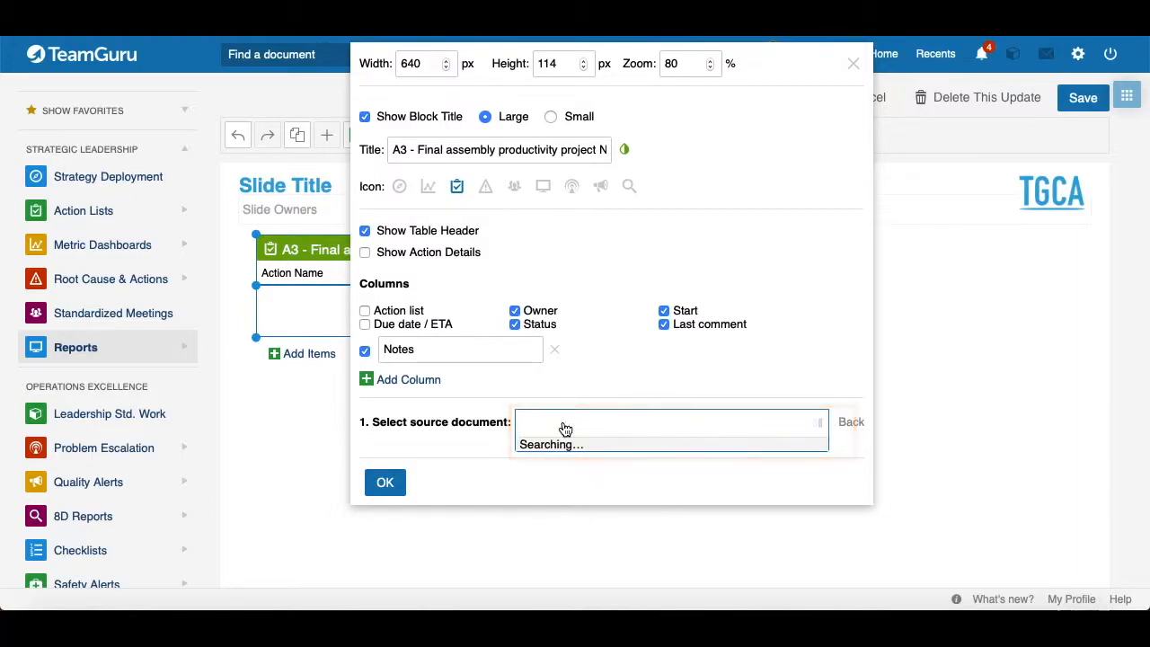
pyautogui.write('A3 - Final assembly productivity project North America')
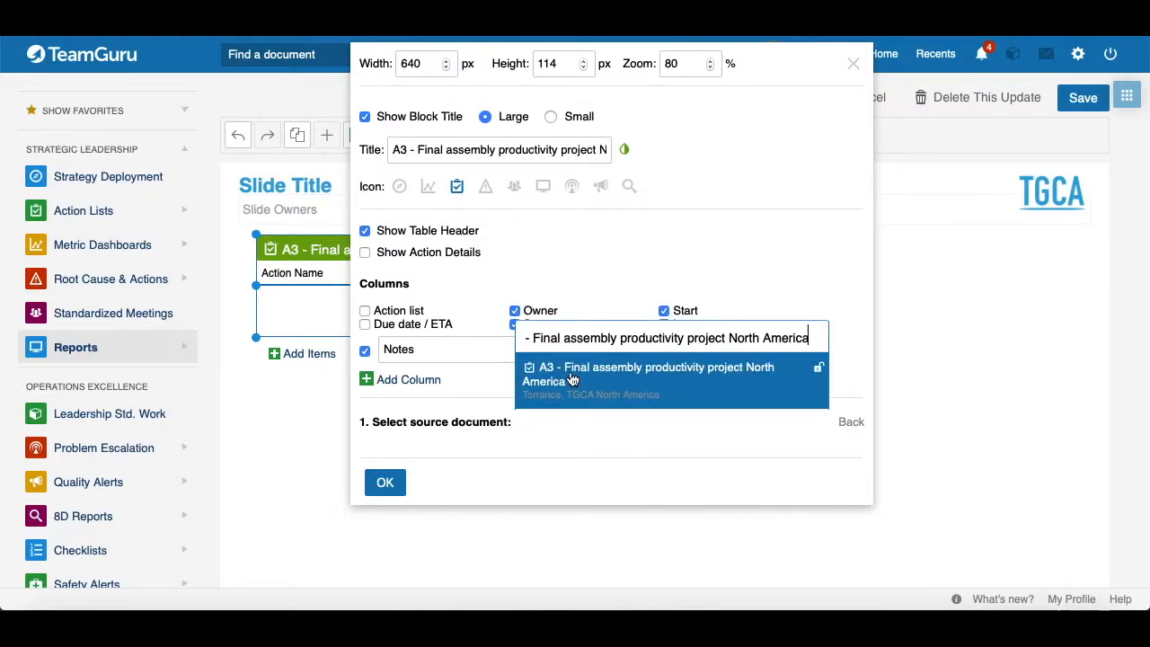
pyautogui.click(571, 375)
pyautogui.scroll(-2, 613, 397)
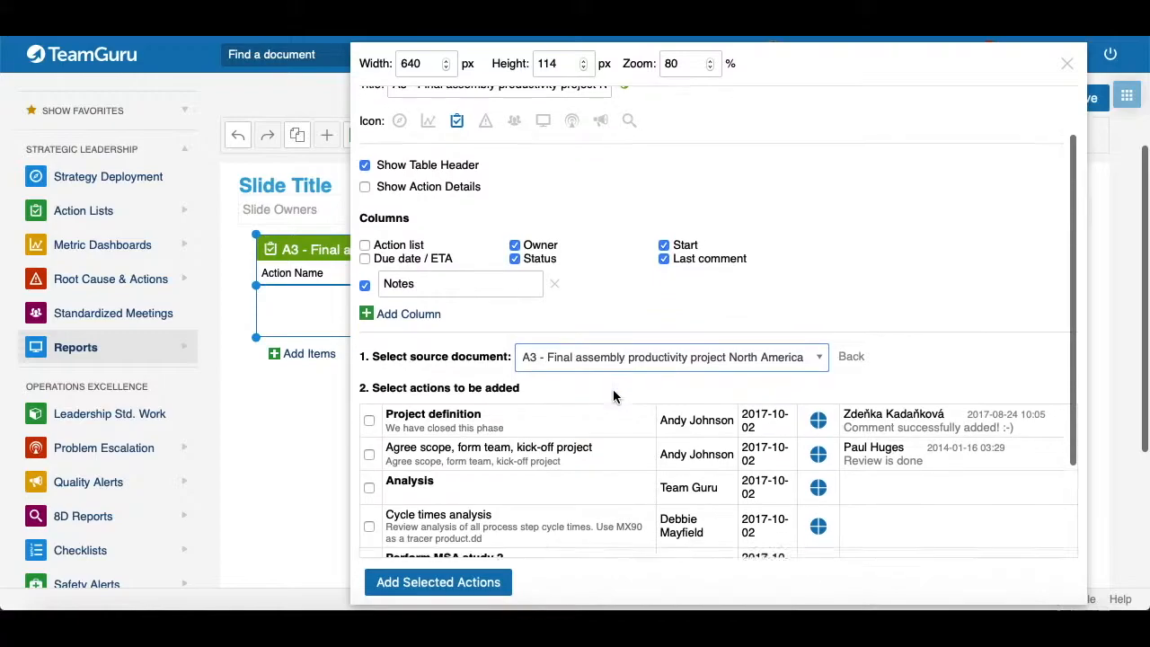
pyautogui.scroll(-3, 614, 397)
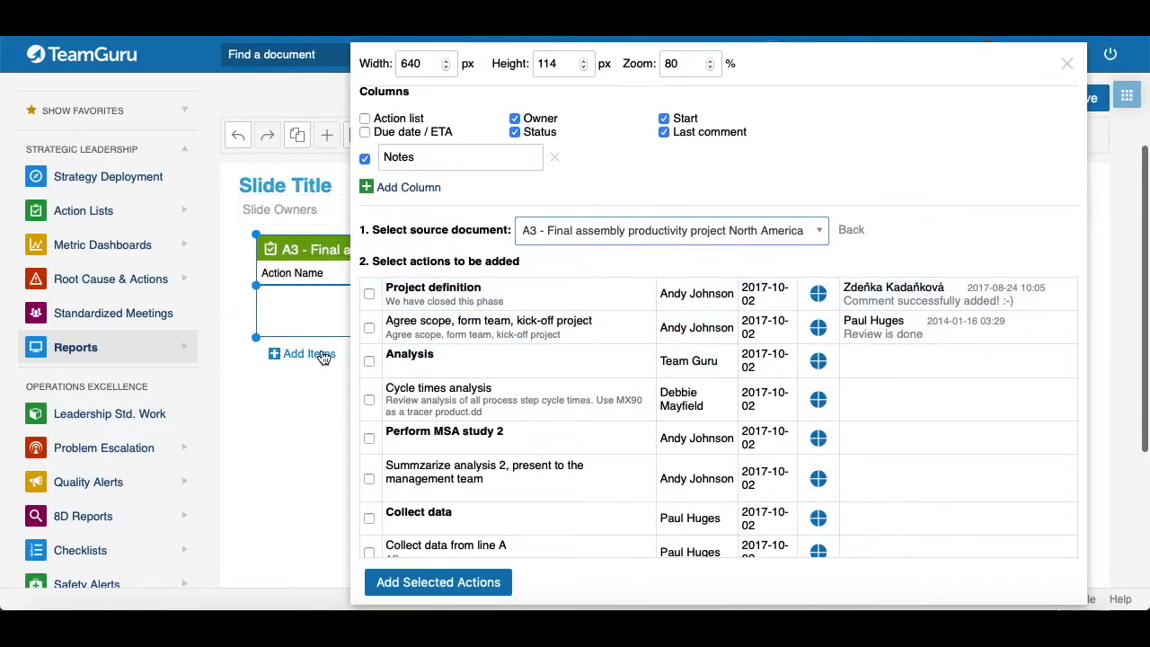
# - Import the actions Project definition, Agree scope, Cycle times analysis, Perform MSA study 2 and Collect data into the widget
pyautogui.click(368, 295)
pyautogui.click(368, 328)
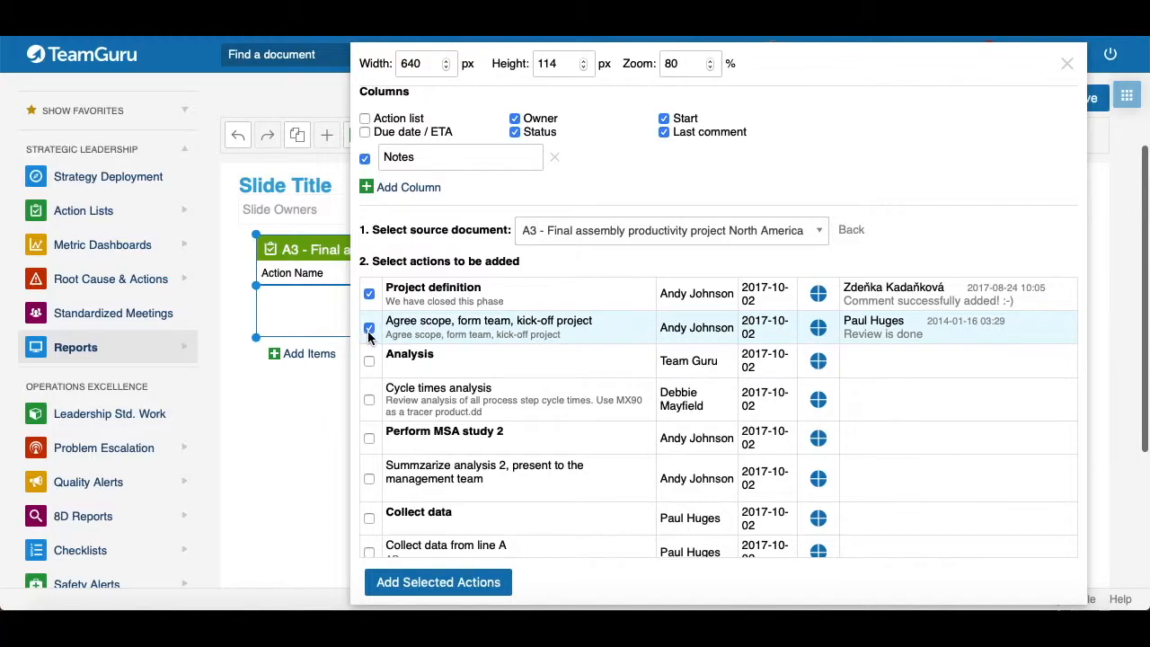
pyautogui.click(369, 399)
pyautogui.click(370, 439)
pyautogui.click(369, 518)
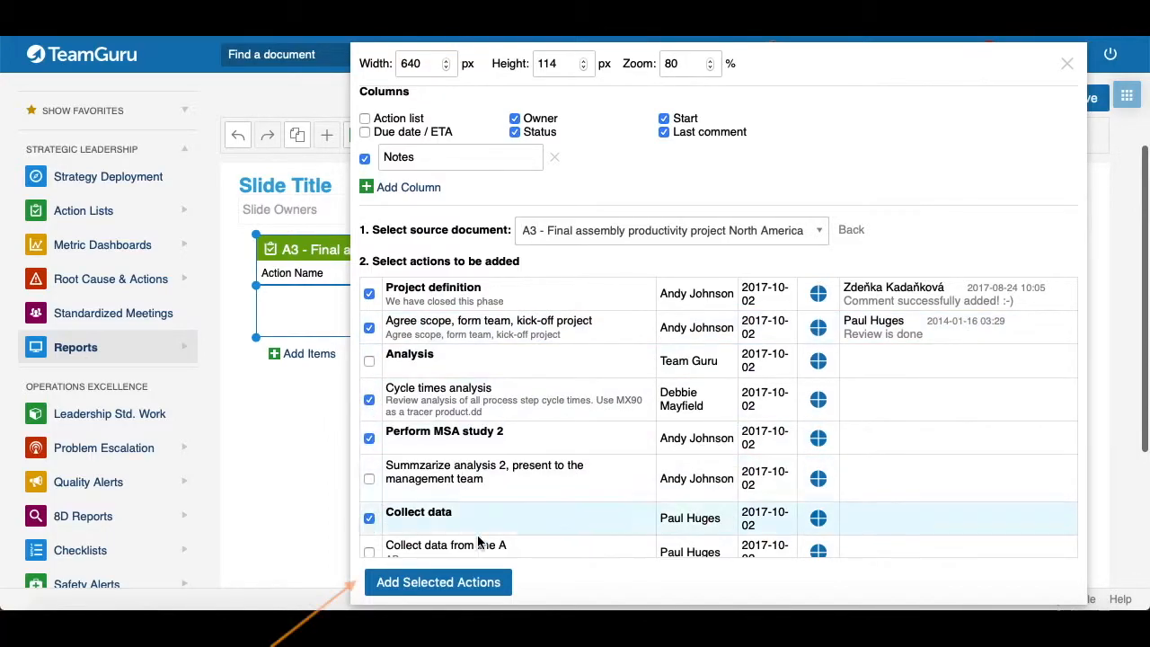
pyautogui.click(438, 583)
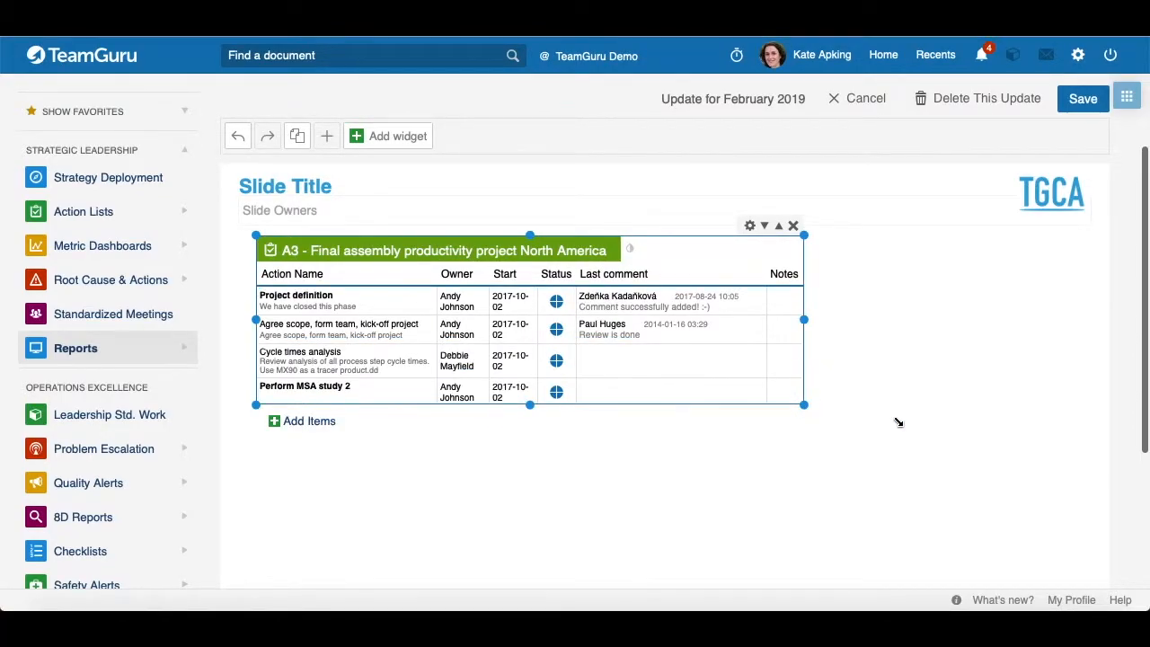
# - Enlarge the actions widget to about 910 px wide and 218 px high, and check its settings for the refresh option
pyautogui.moveTo(802, 405); pyautogui.dragTo(1066, 458)
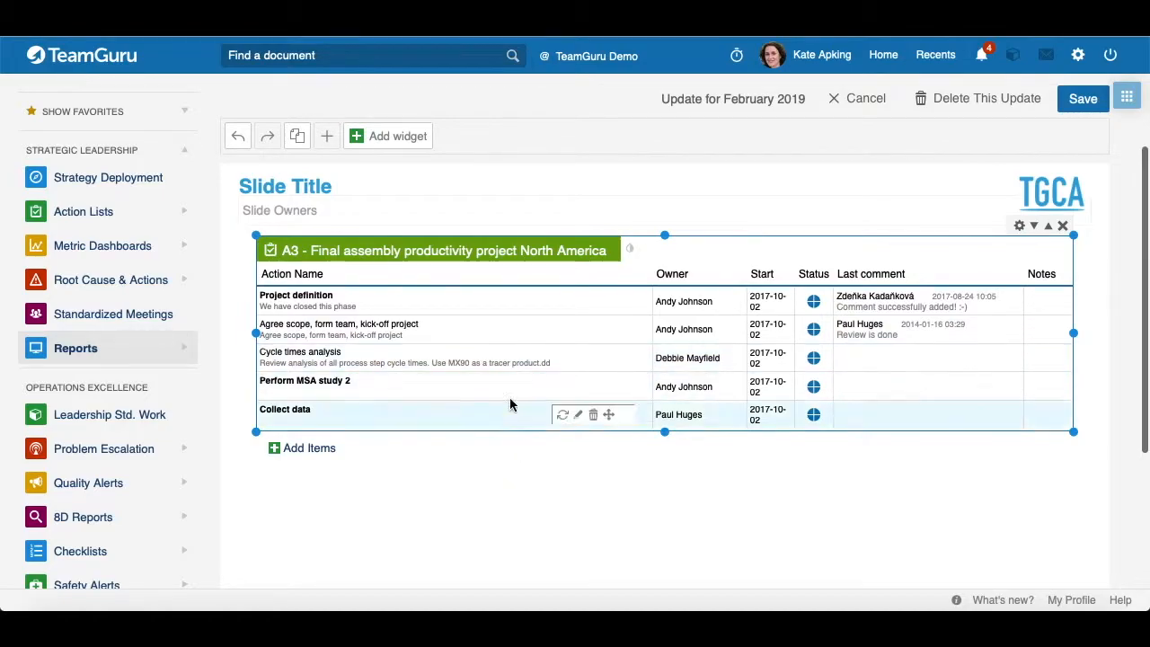
pyautogui.click(1019, 227)
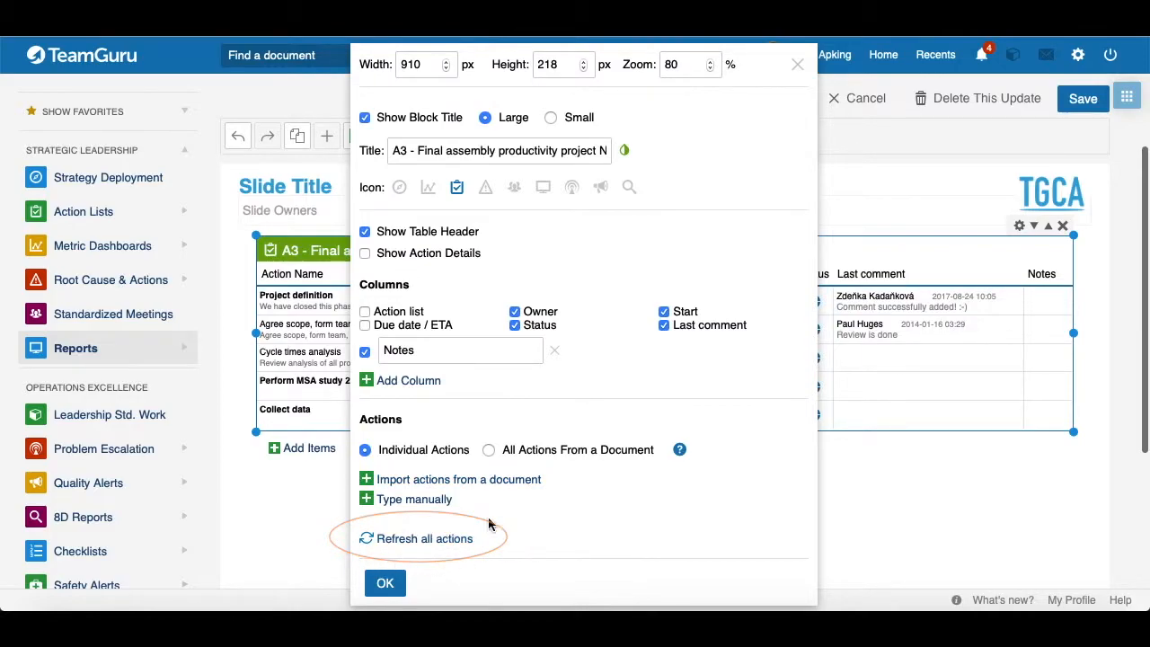
pyautogui.click(852, 466)
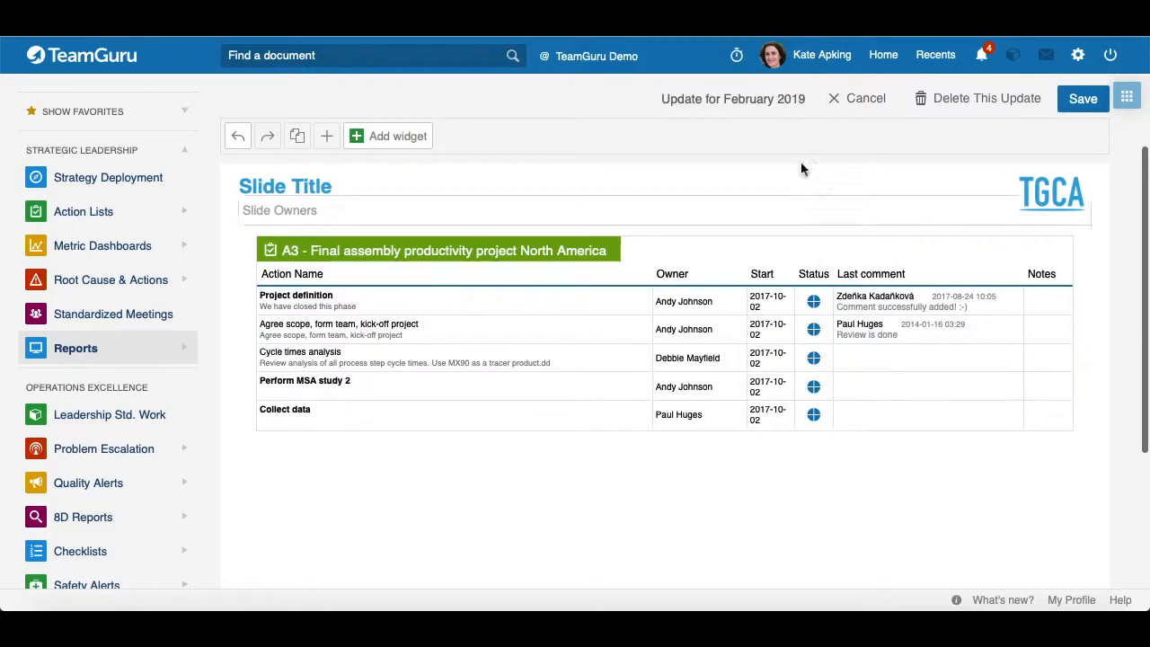
# - Edit the Project definition action inline, adding sample text to its details line and removing it again
pyautogui.click(506, 316)
pyautogui.moveTo(492, 300)
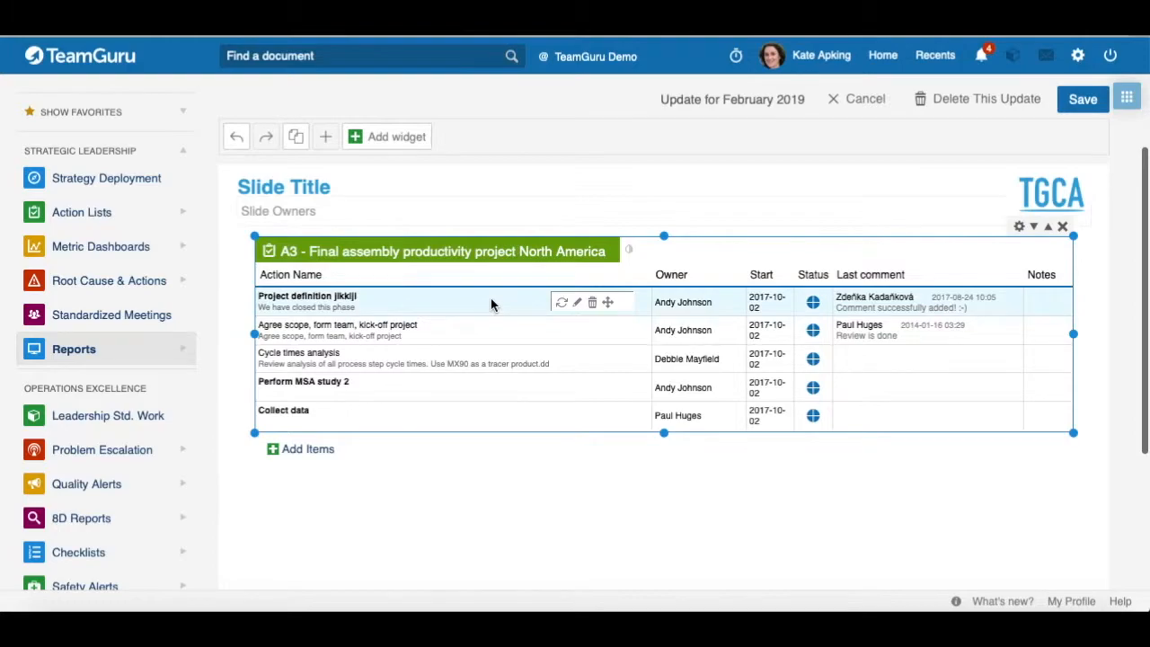
pyautogui.click(578, 304)
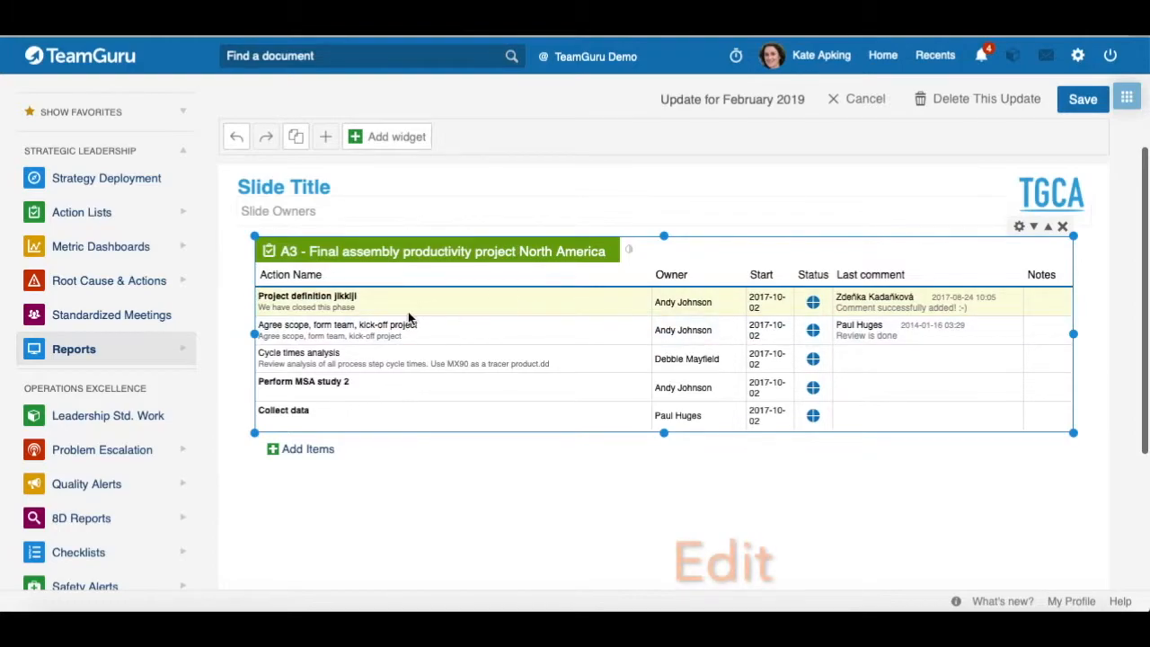
pyautogui.click(378, 308)
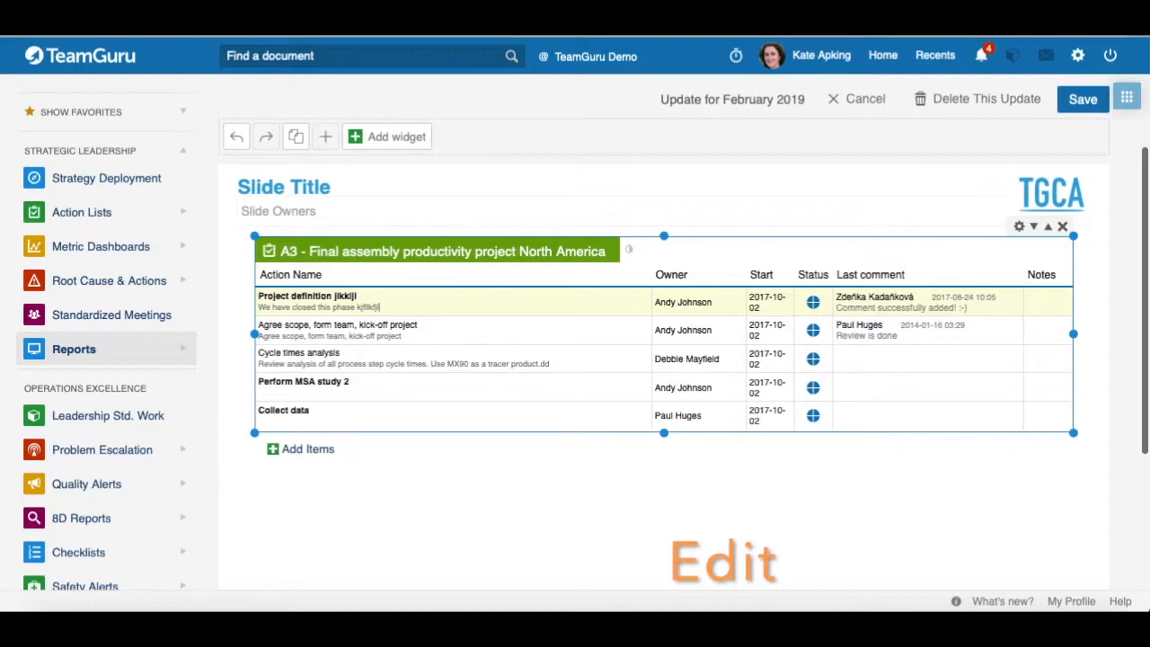
pyautogui.press('BackSpace')
pyautogui.press('BackSpace')
# - Delete the Cycle times analysis action and move Project definition below "Agree scope, form team, kick-off project"
pyautogui.click(533, 364)
pyautogui.click(592, 359)
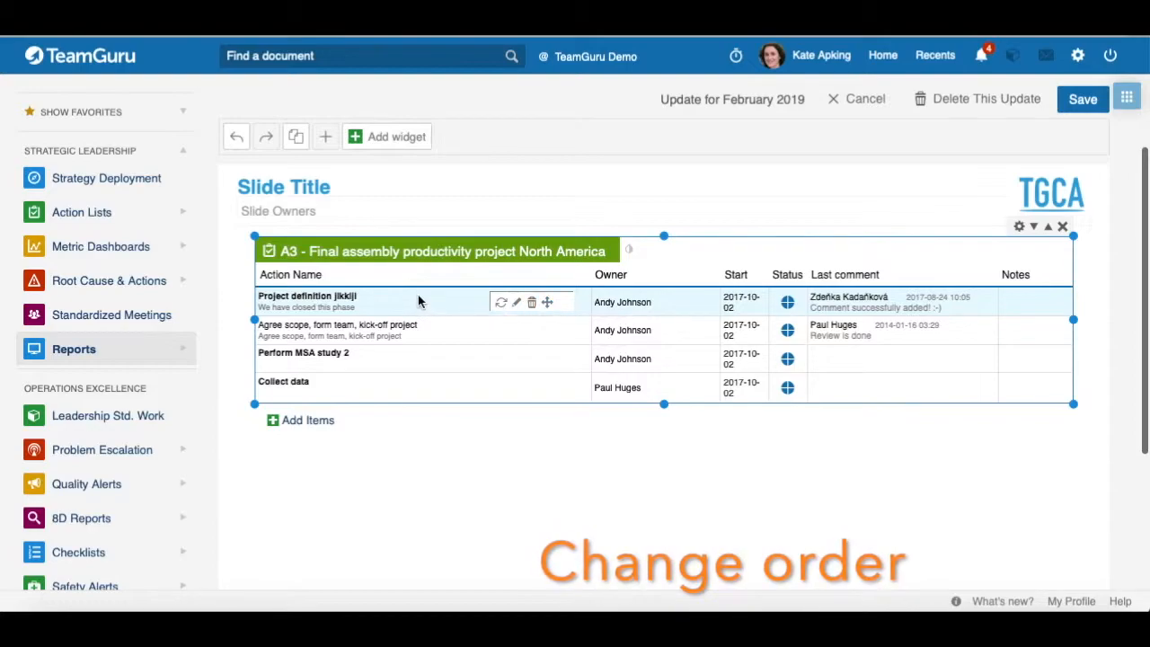
pyautogui.moveTo(547, 303); pyautogui.dragTo(546, 335)
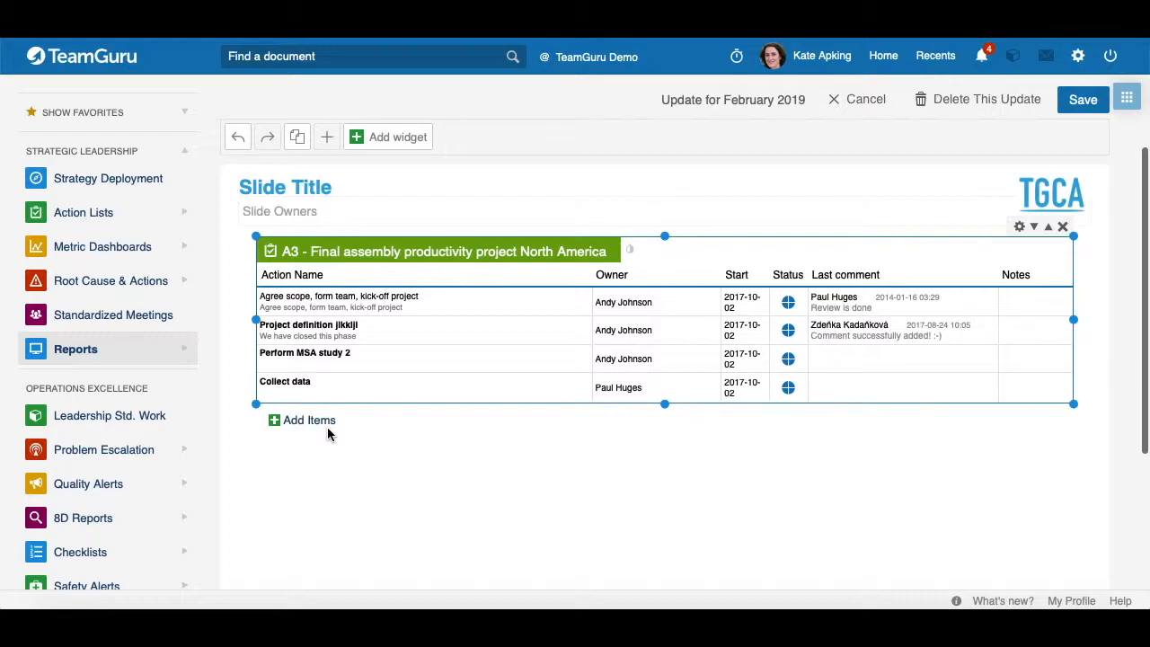
# - Add a blank action row to the widget for manual entry
pyautogui.click(274, 421)
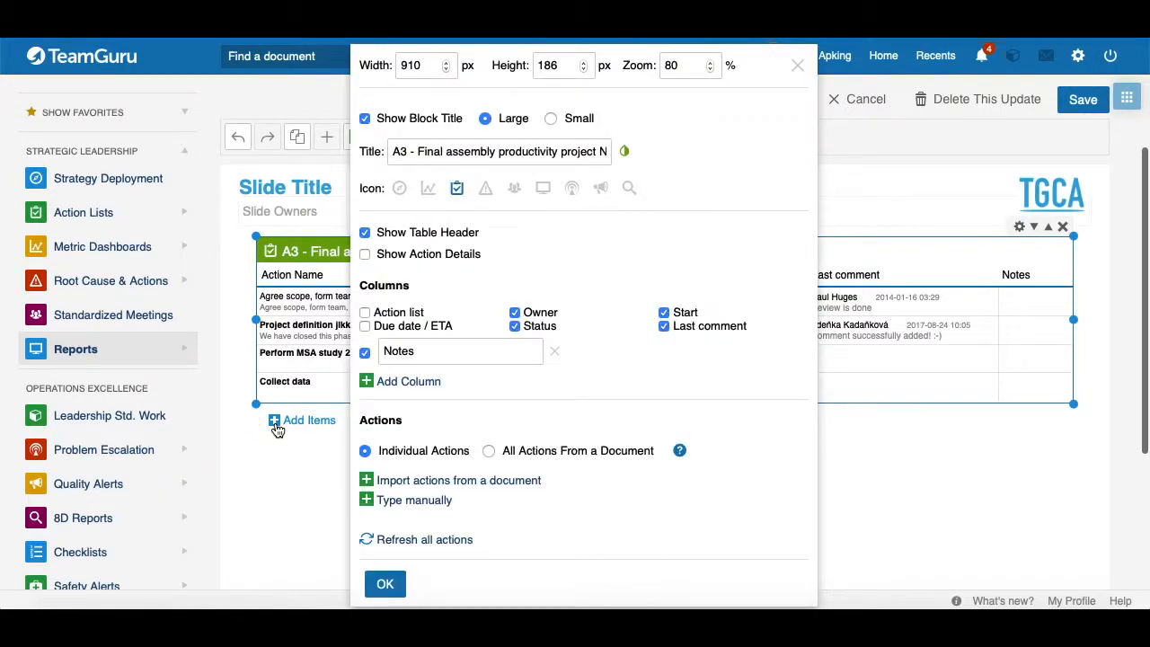
pyautogui.click(400, 501)
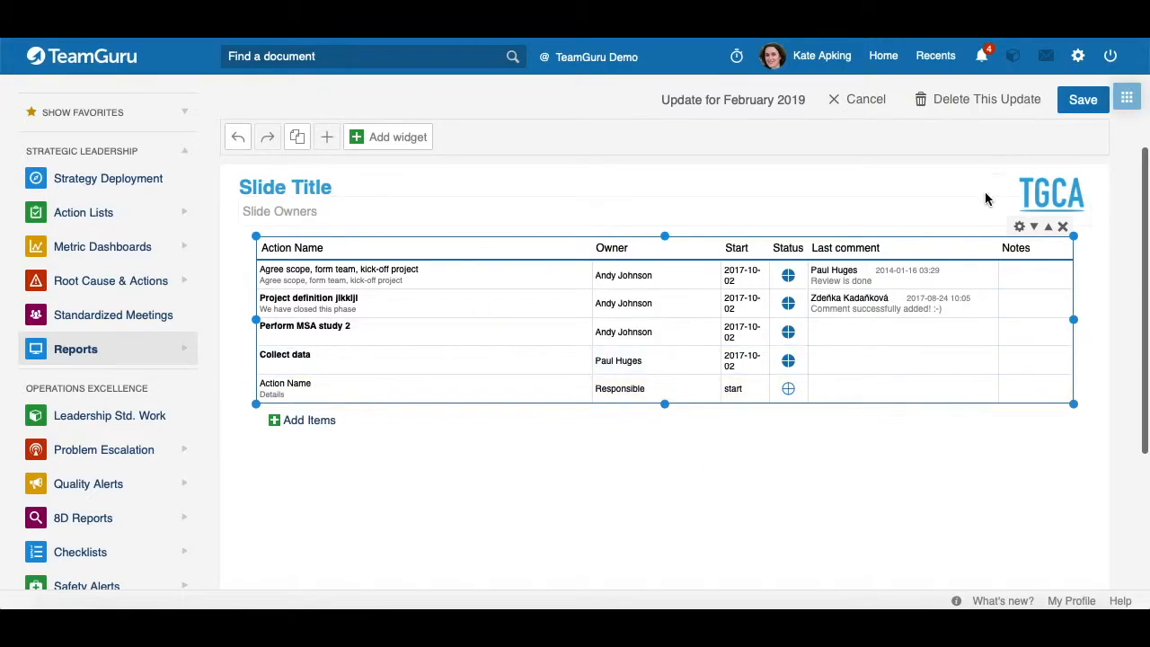
# - Save the February 2019 slide update with its actions widget
pyautogui.click(1084, 102)
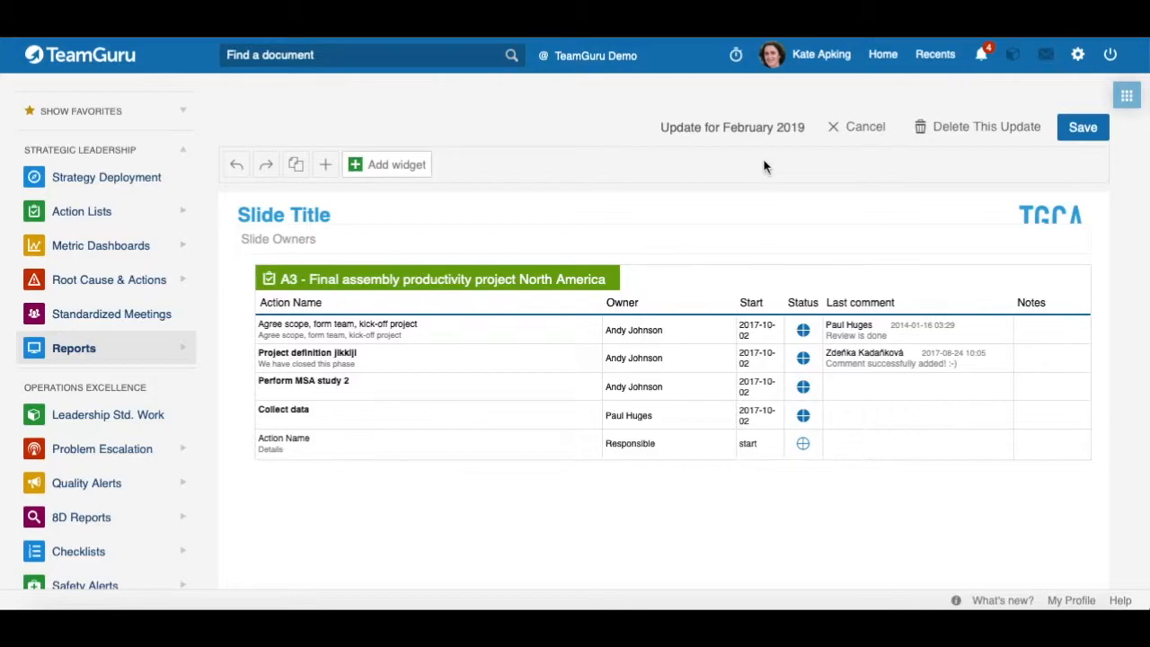
# - Try turning on automatic creation of new slide updates in the report's automation settings, and leave the settings without saving
pyautogui.scroll(3, 911, 424)
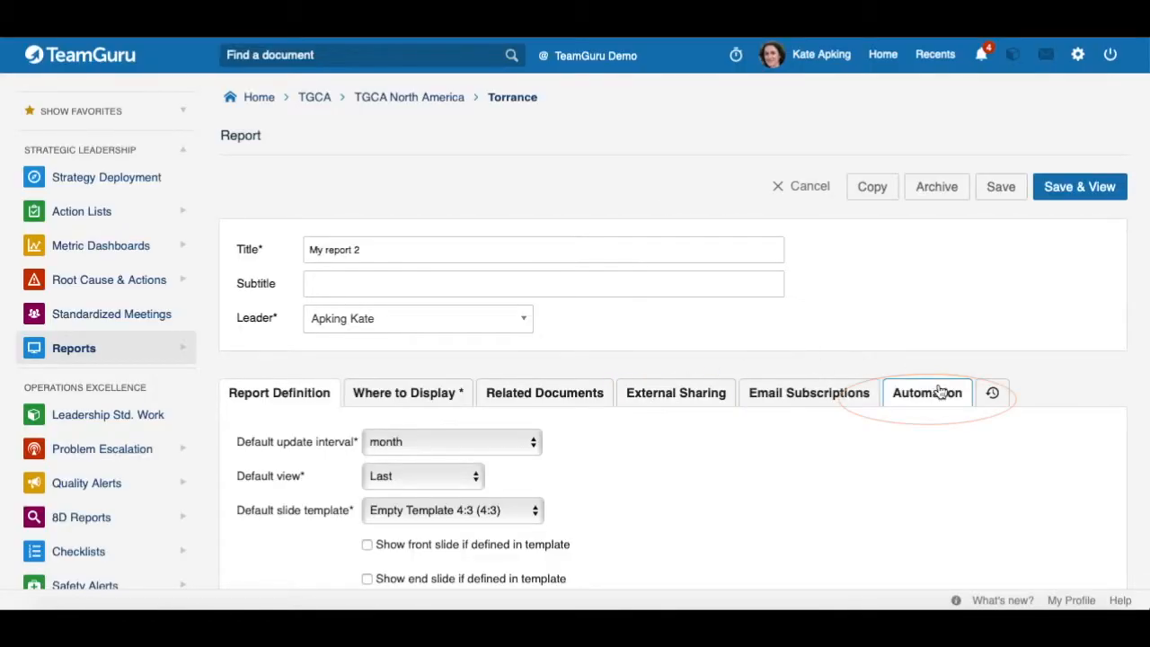
pyautogui.click(934, 394)
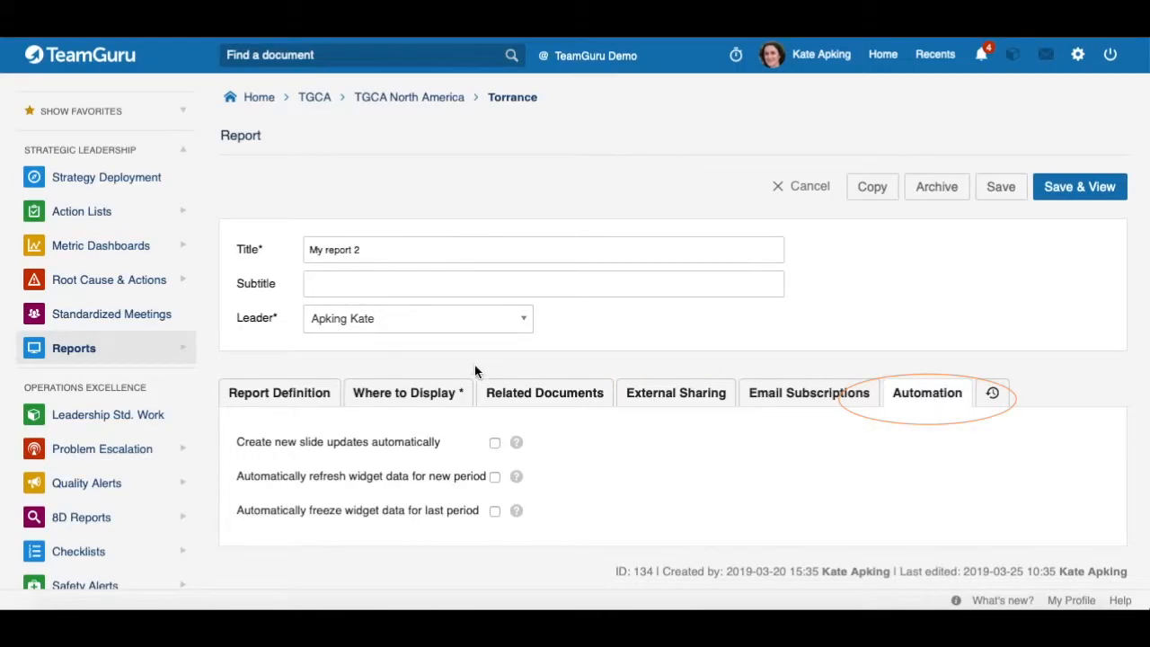
pyautogui.click(494, 442)
pyautogui.scroll(-2, 354, 417)
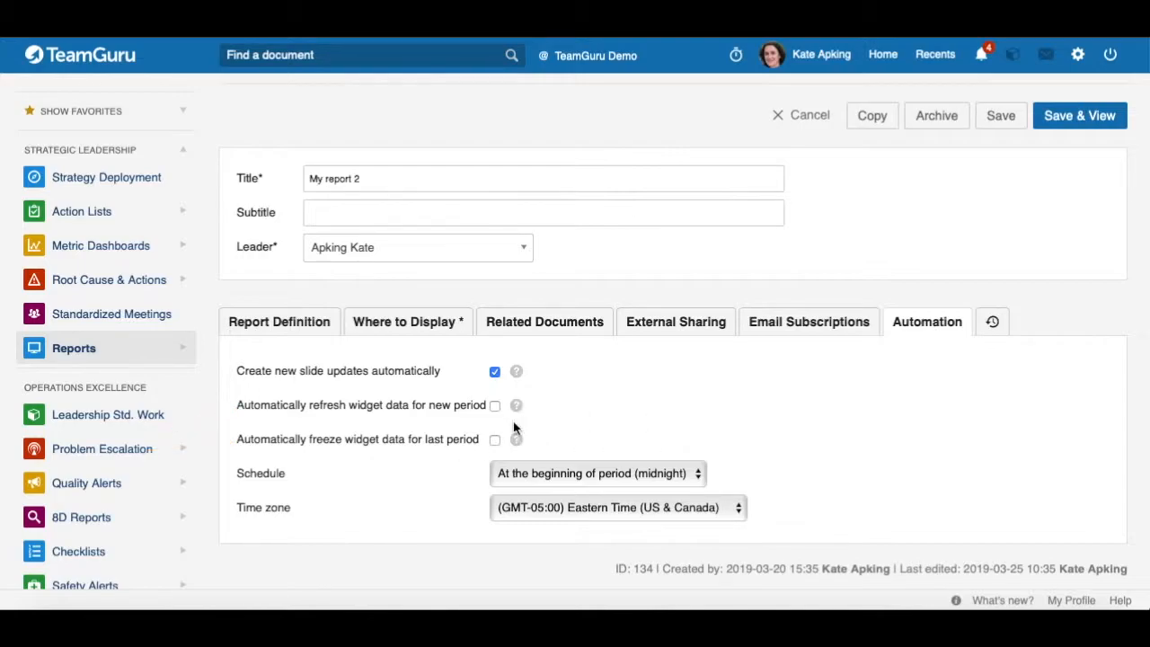
pyautogui.click(806, 114)
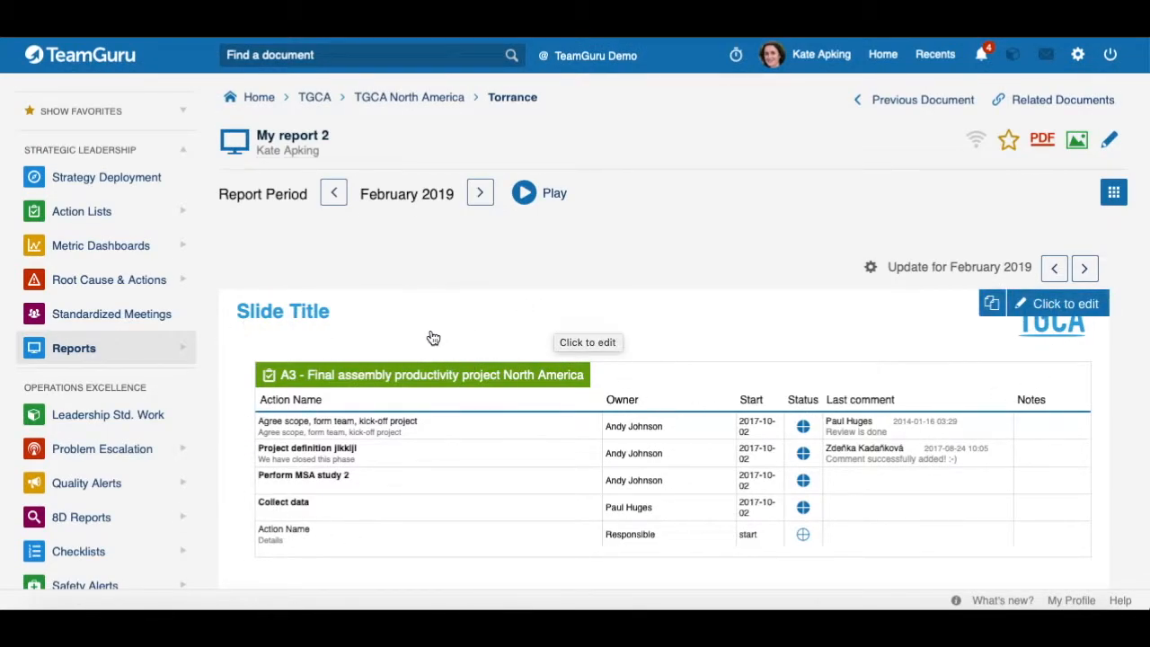
# - Open the slide for editing and add a Project overview widget
pyautogui.click(499, 391)
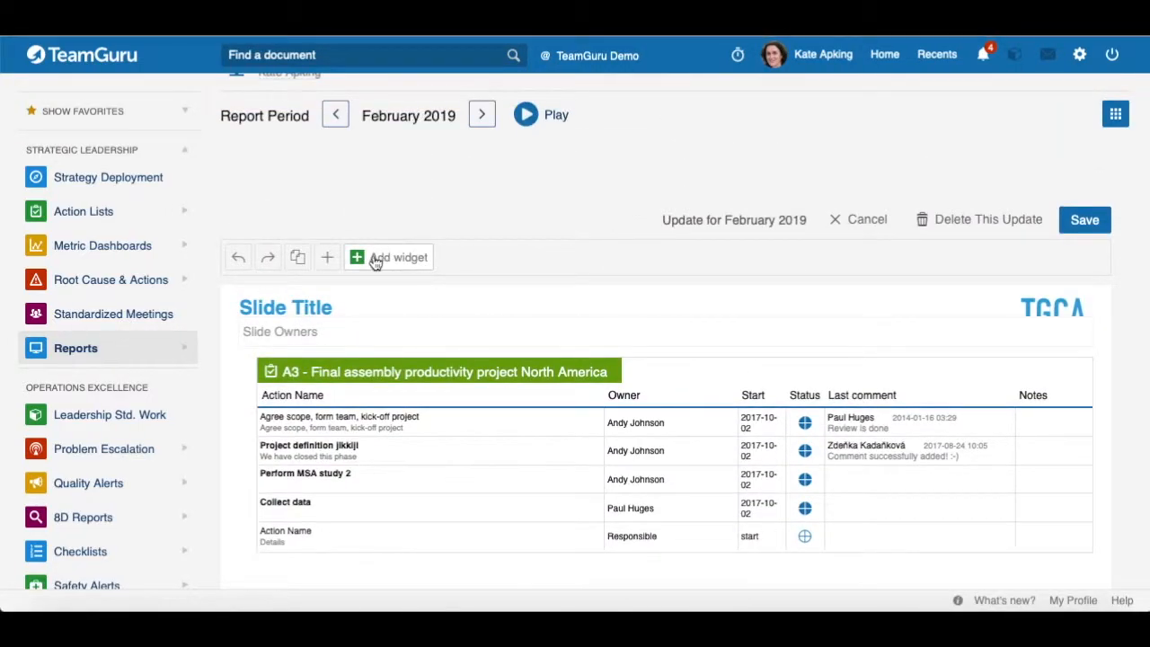
pyautogui.click(376, 261)
pyautogui.scroll(-3, 376, 260)
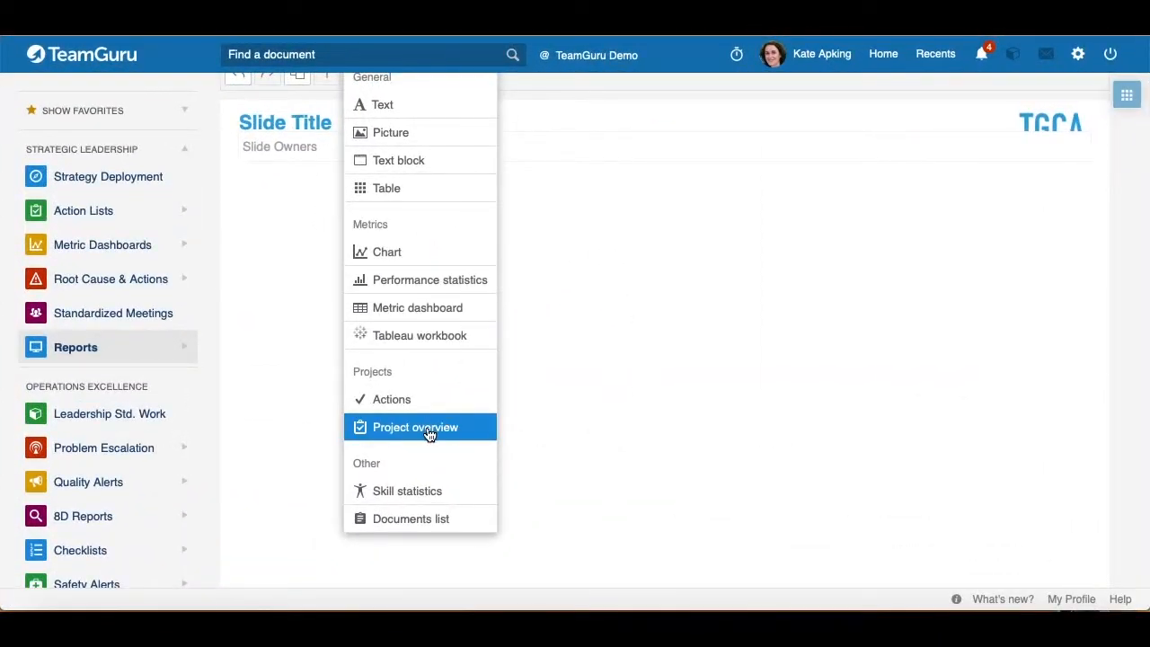
pyautogui.click(428, 434)
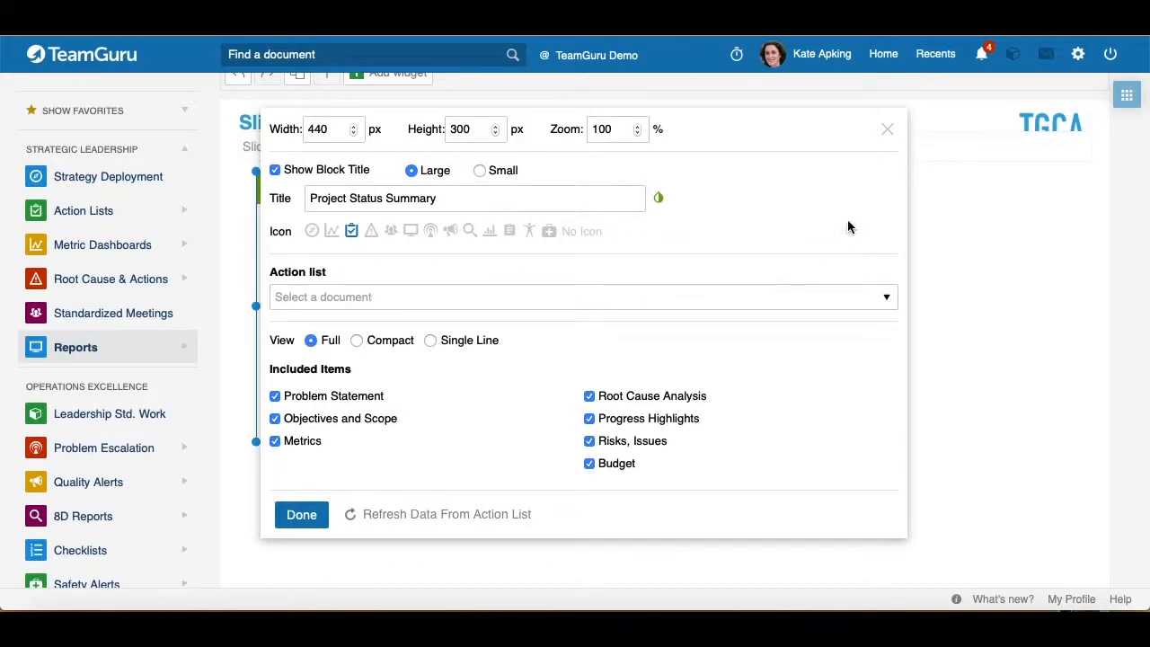
# - Link the project overview widget to the action list "A3 - Final assembly productivity project North America"
pyautogui.moveTo(764, 125); pyautogui.dragTo(1042, 103)
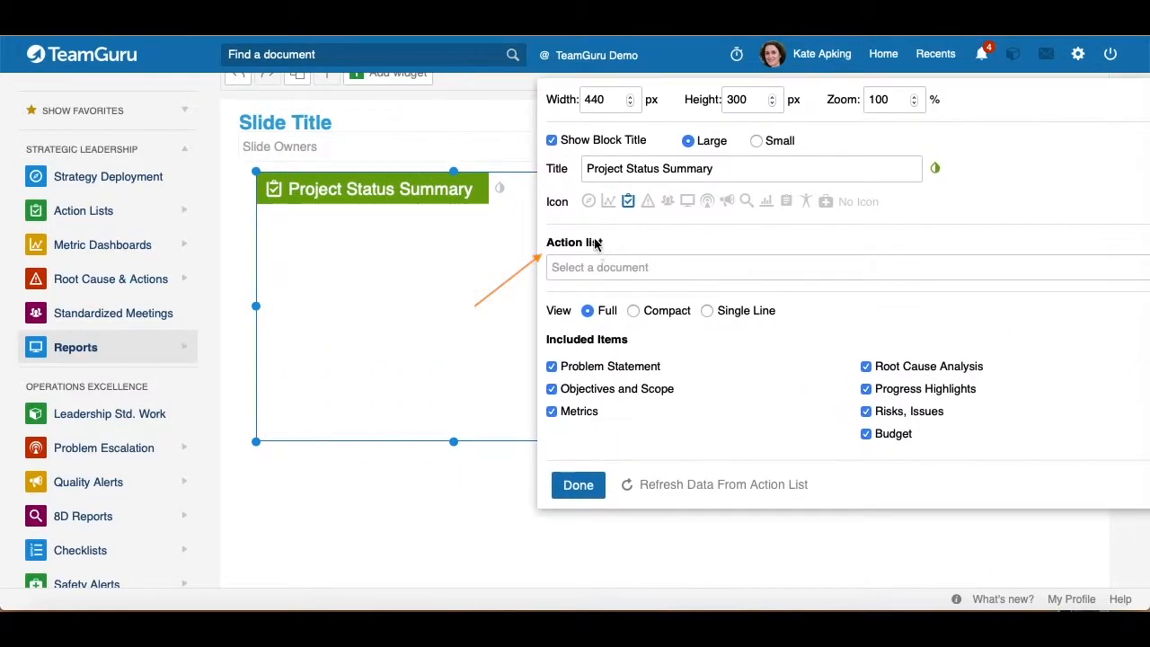
pyautogui.click(583, 271)
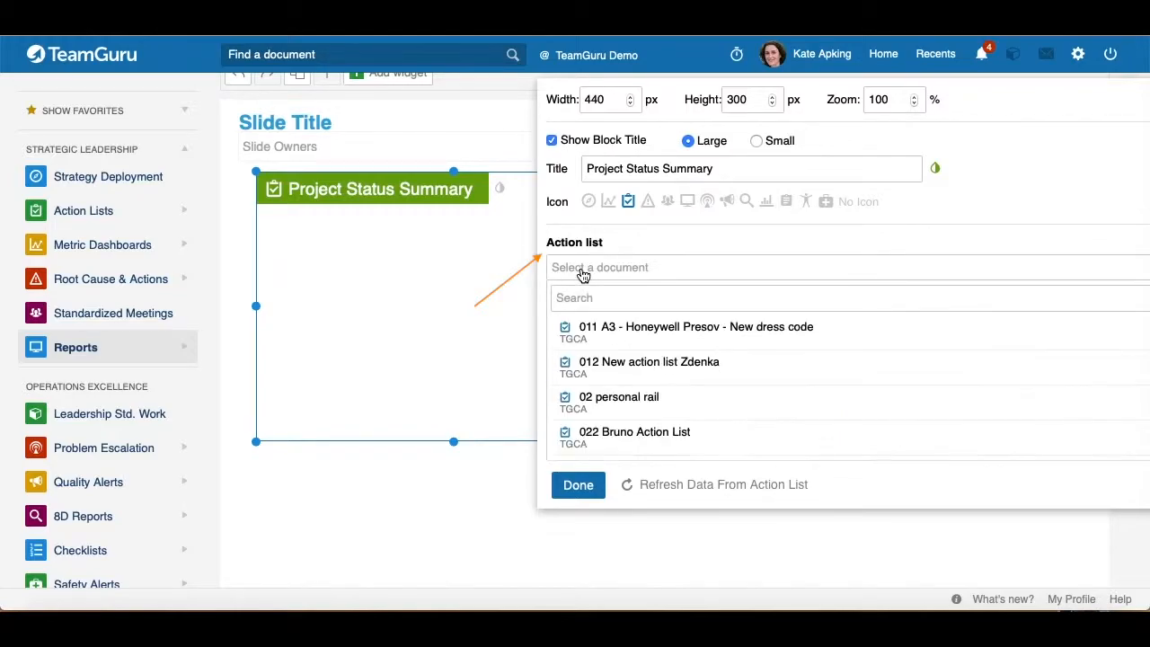
pyautogui.write('A3 - Final assembly productivity project North America')
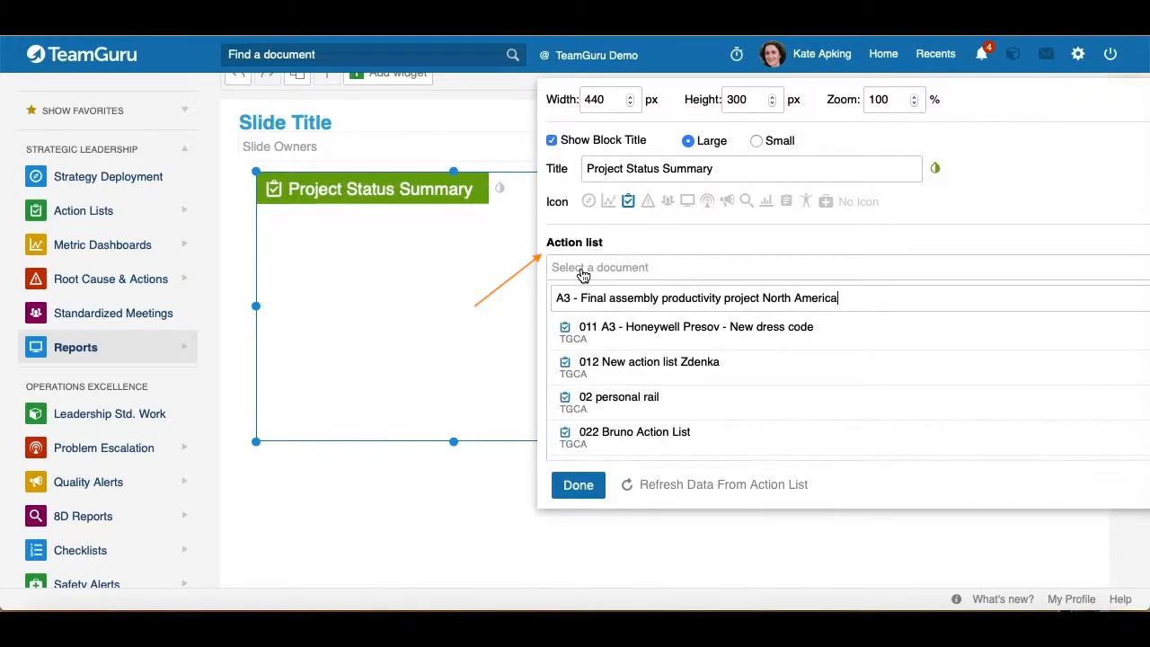
pyautogui.click(609, 332)
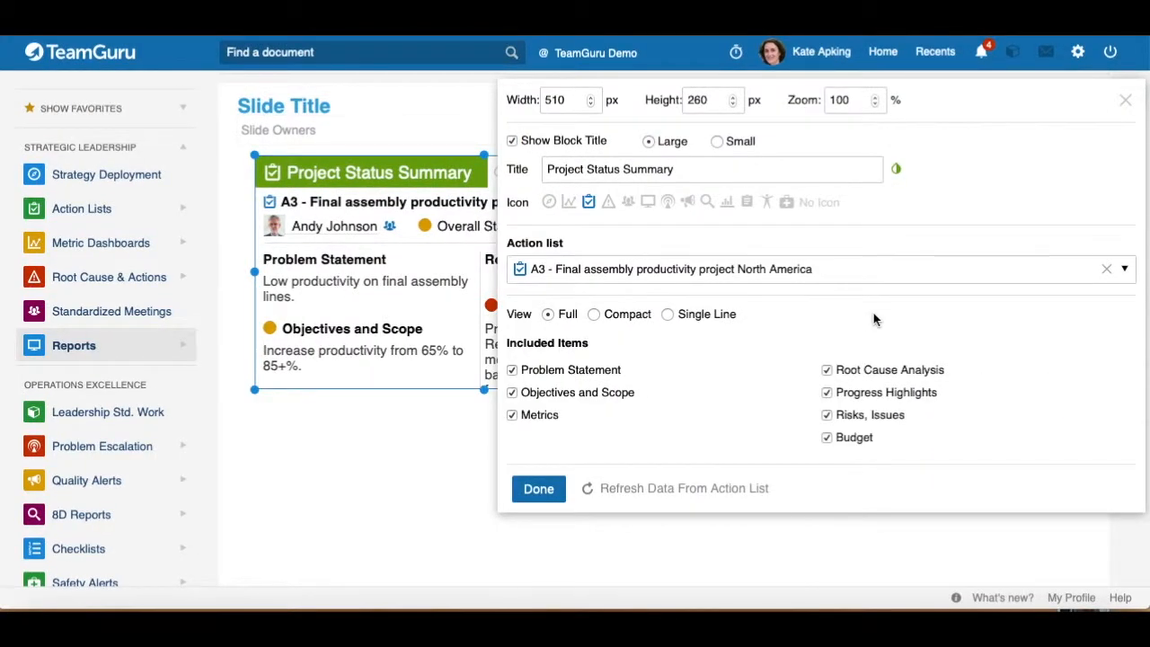
# - Set the Project Status Summary widget's zoom to 80% and enlarge it to about 940 px wide and 470 px high
pyautogui.click(874, 104)
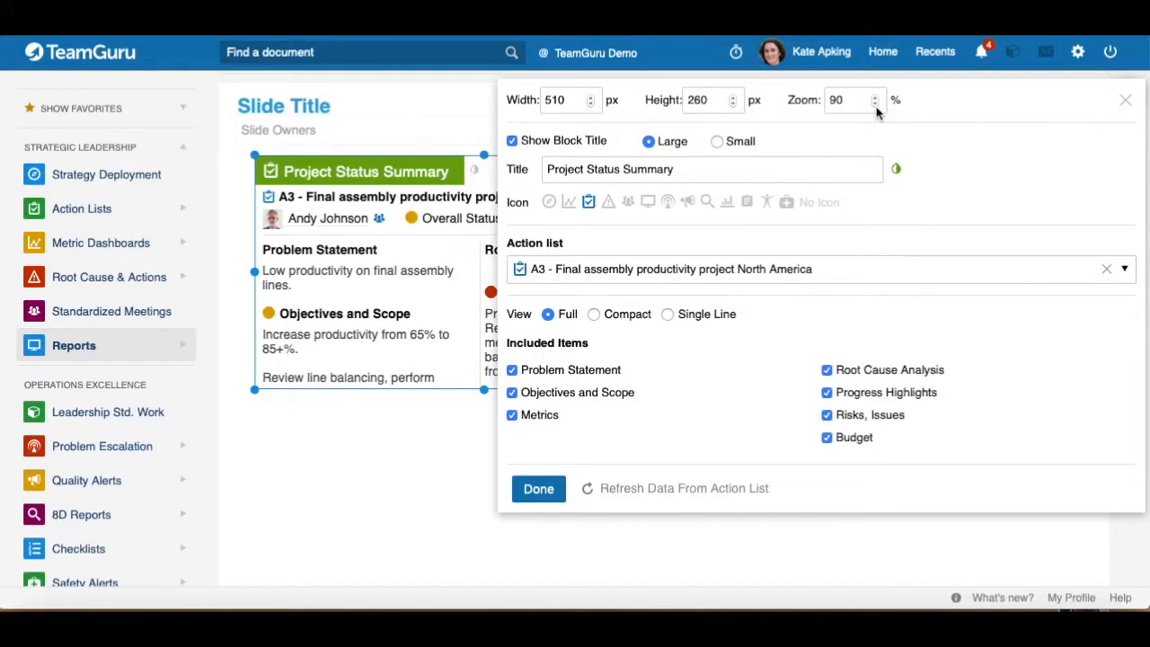
pyautogui.click(875, 104)
pyautogui.moveTo(976, 105); pyautogui.dragTo(666, 422)
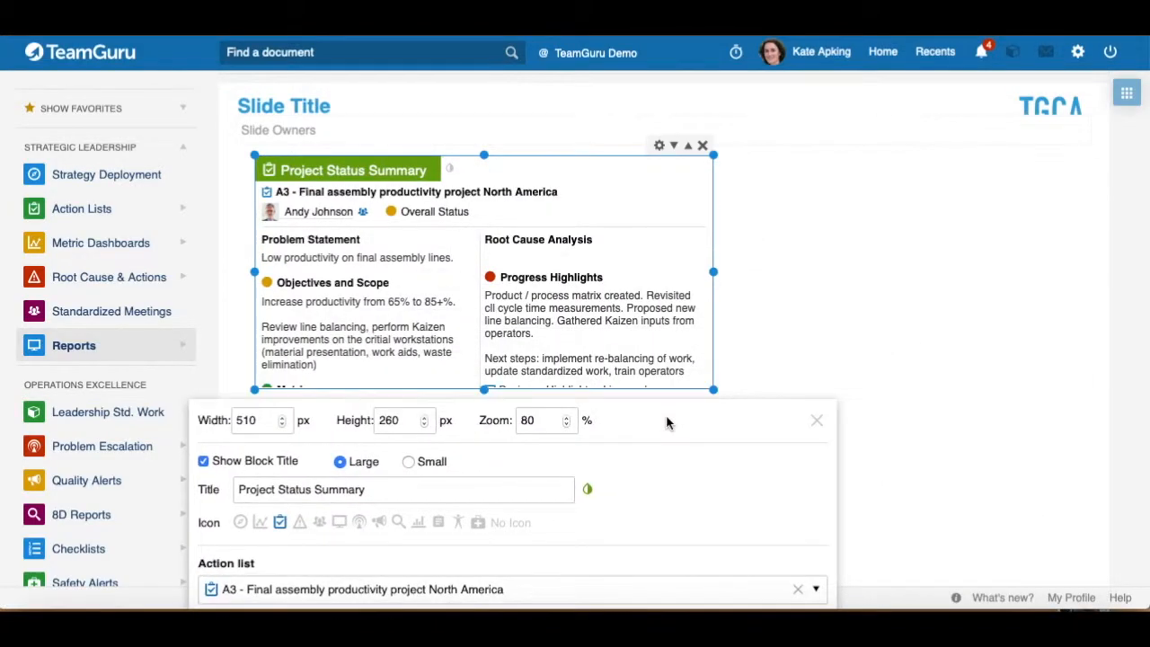
pyautogui.moveTo(715, 271); pyautogui.dragTo(1098, 290)
pyautogui.scroll(-2, 860, 316)
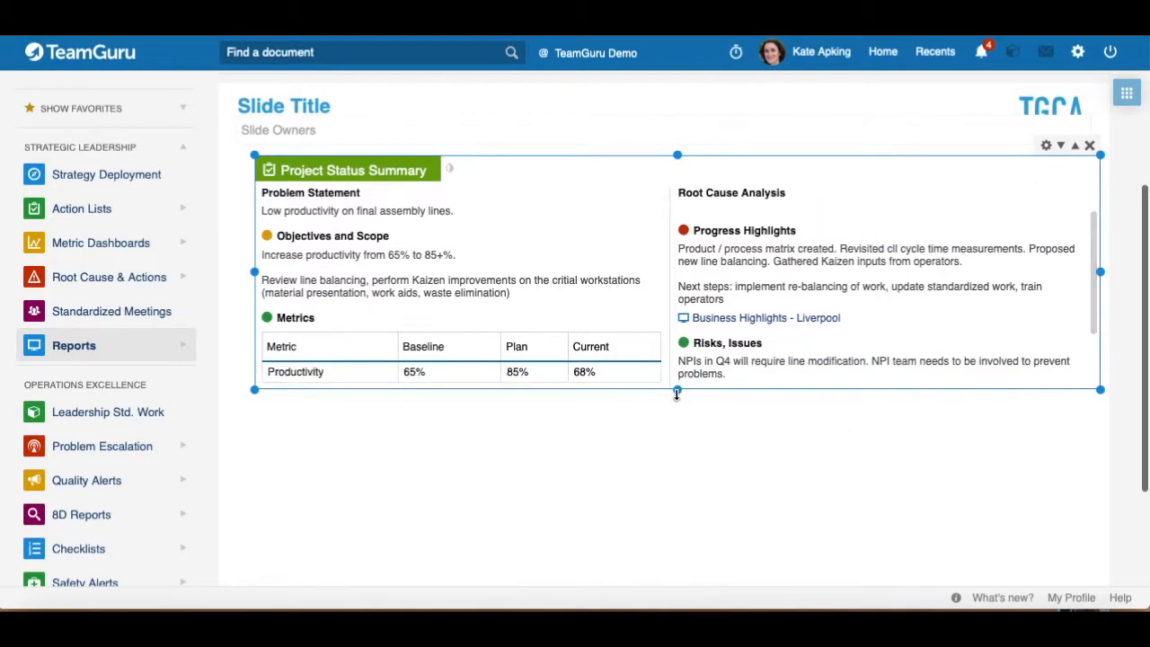
pyautogui.moveTo(678, 389); pyautogui.dragTo(678, 580)
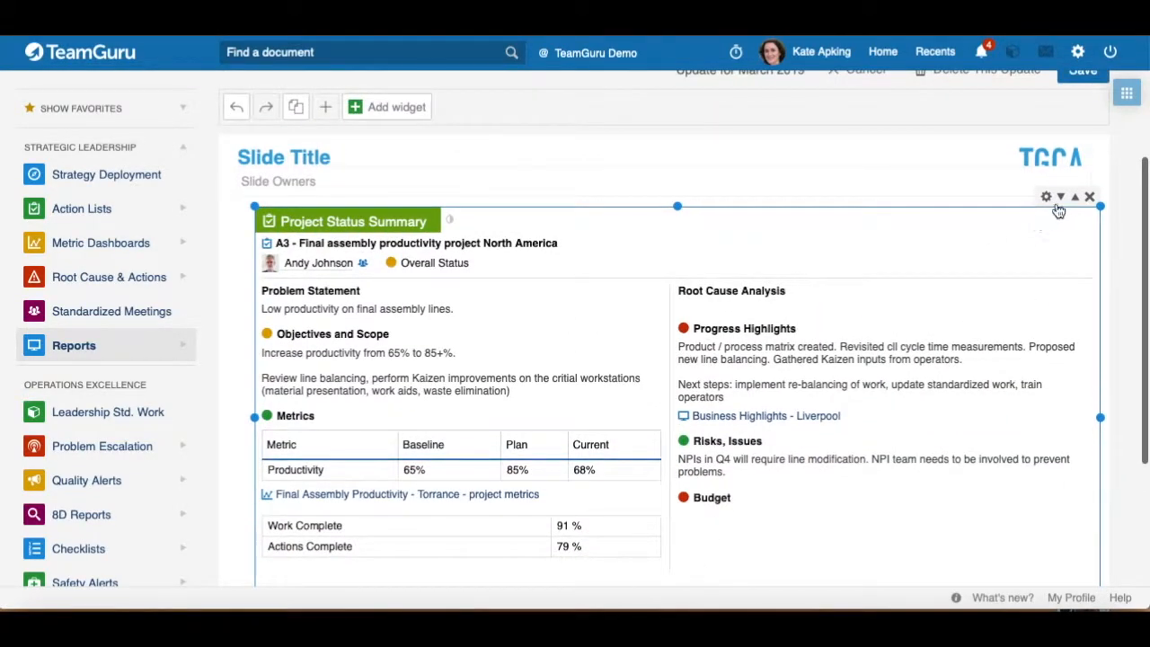
# - Switch the Project Status Summary widget to the Compact view and examine its layout on the slide
pyautogui.click(1046, 196)
pyautogui.moveTo(694, 123); pyautogui.dragTo(1090, 57)
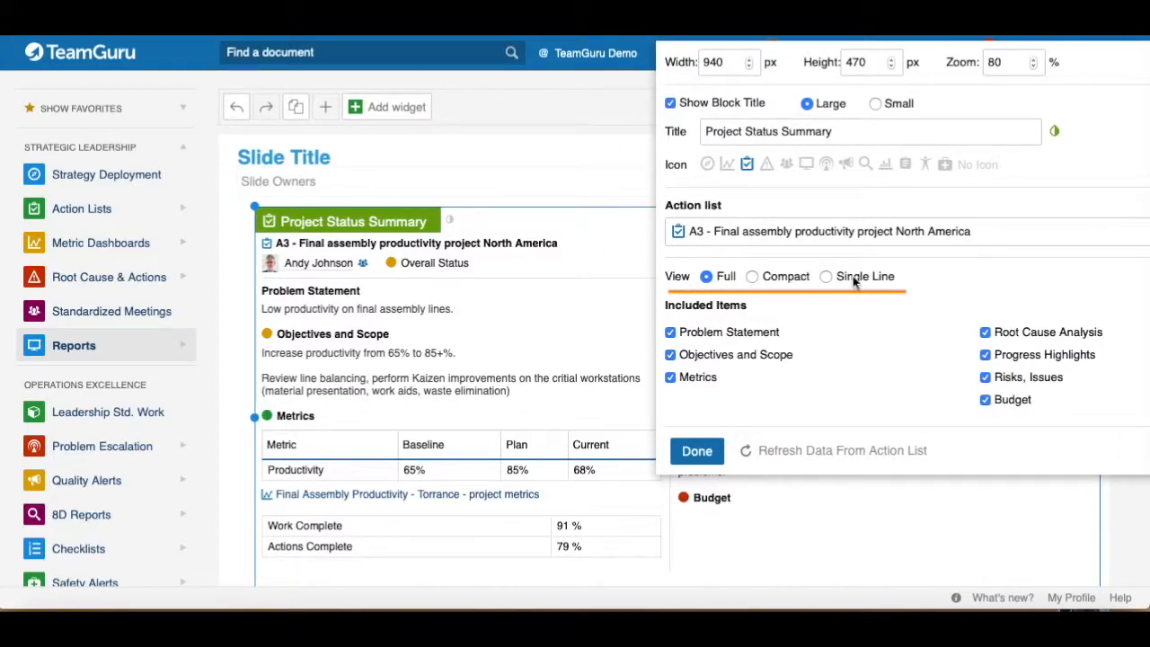
pyautogui.click(753, 278)
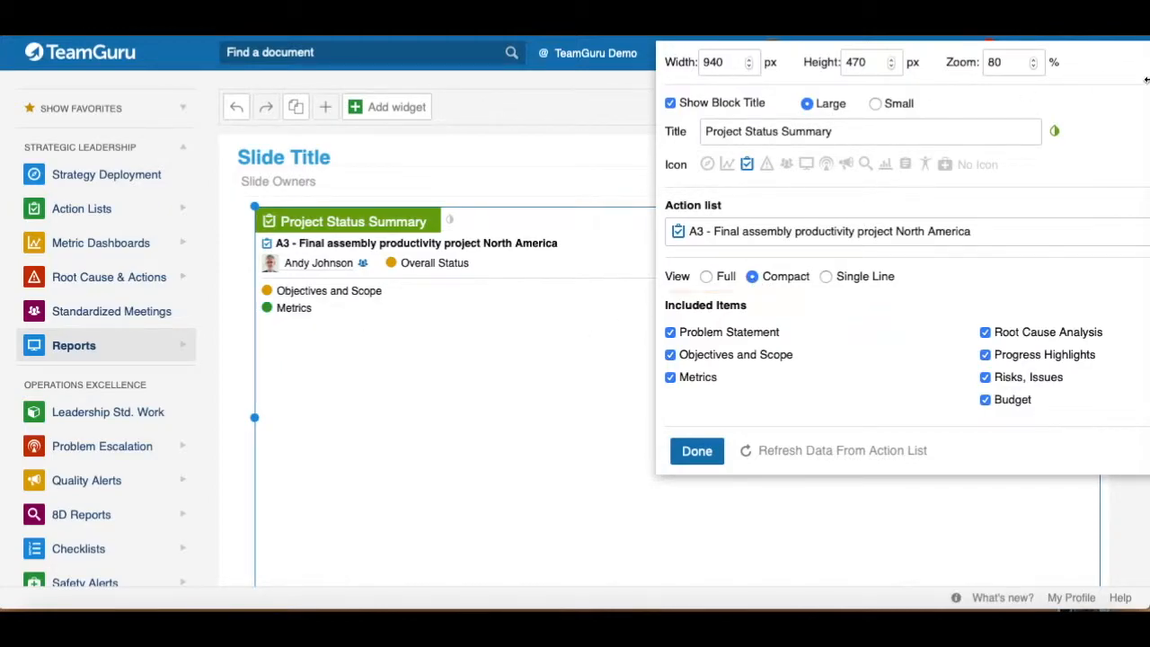
pyautogui.moveTo(1116, 70); pyautogui.dragTo(1051, 360)
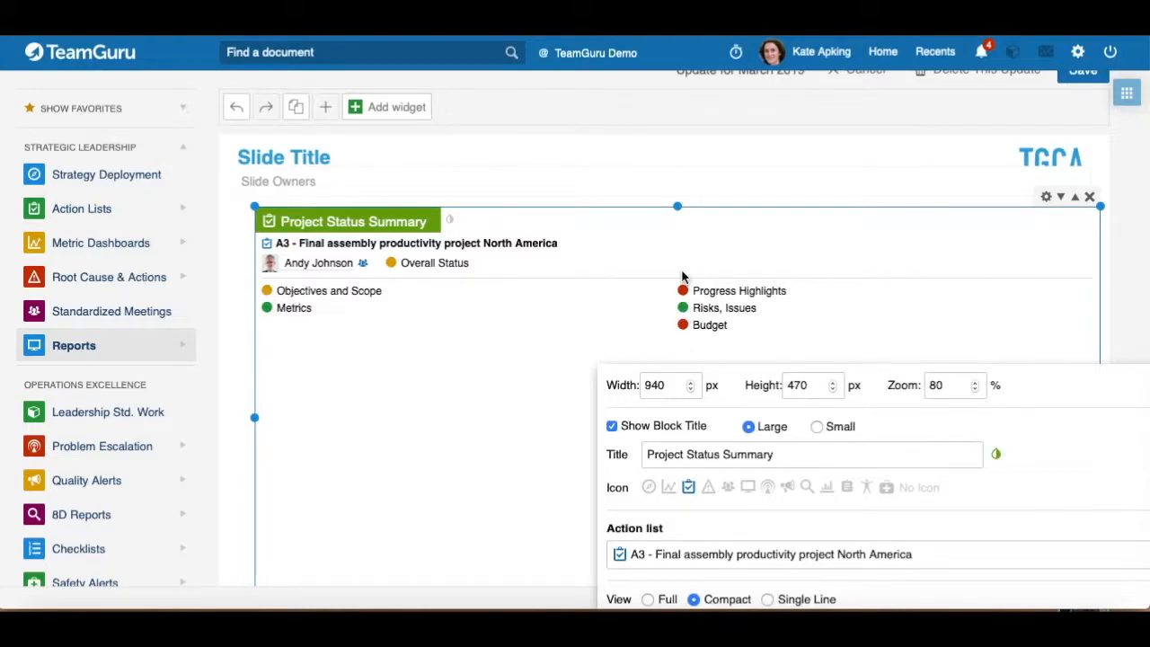
pyautogui.moveTo(1106, 366); pyautogui.dragTo(1052, 88)
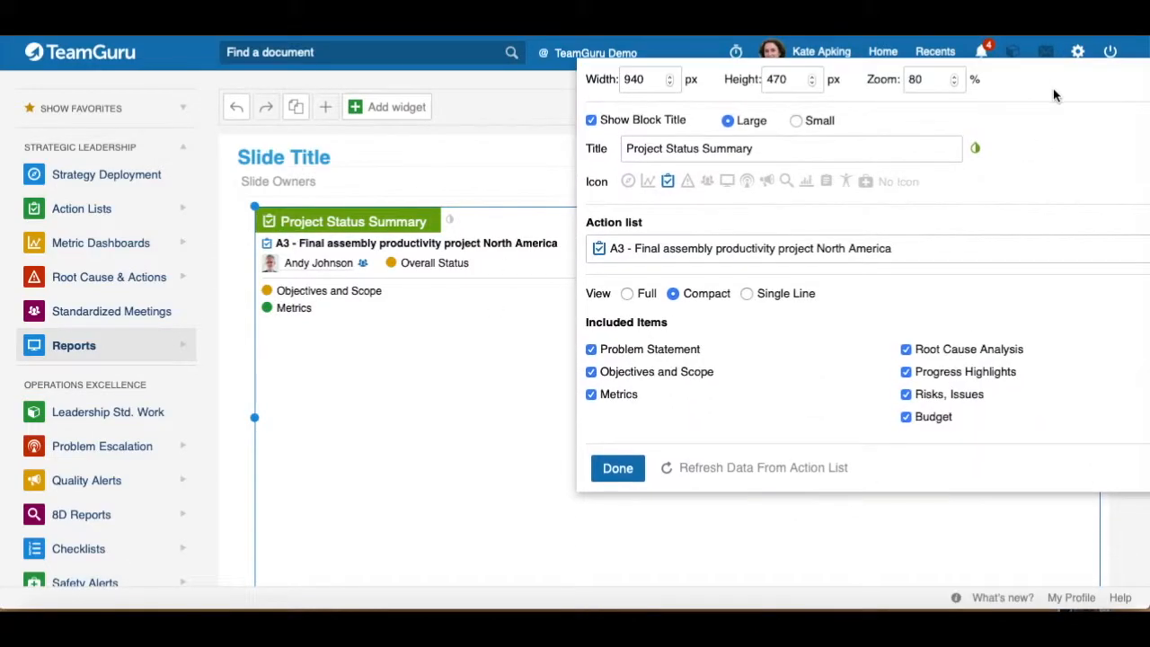
# - Try the Single Line view for the Project Status Summary widget, and set it back to the Full view
pyautogui.click(749, 293)
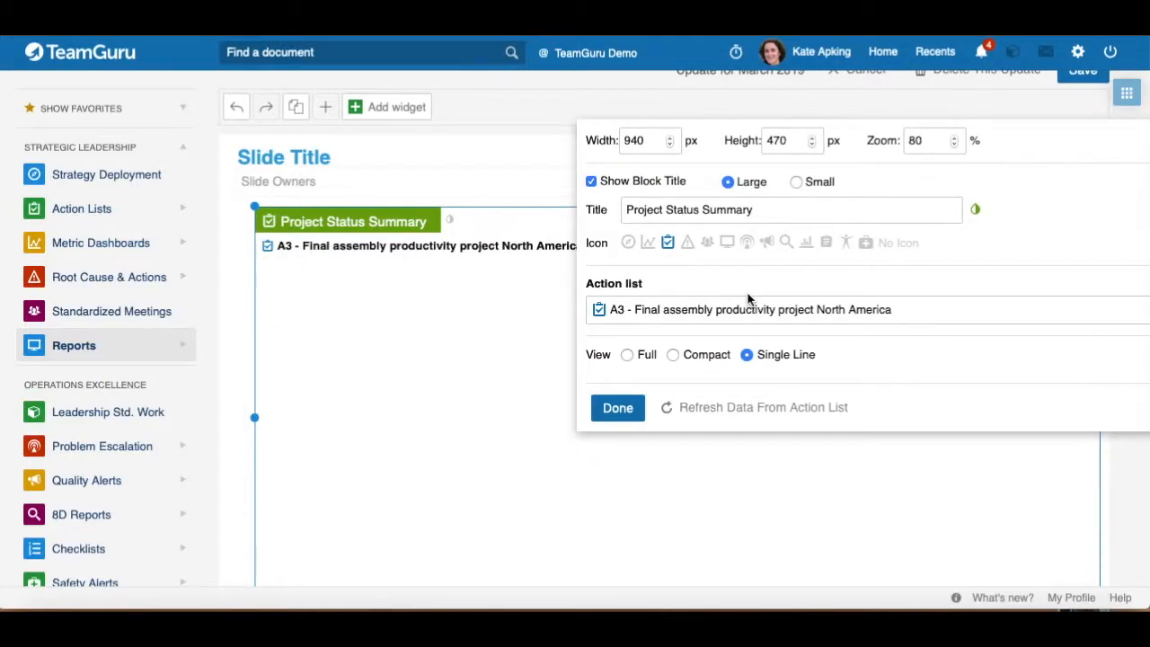
pyautogui.moveTo(1068, 149); pyautogui.dragTo(1087, 326)
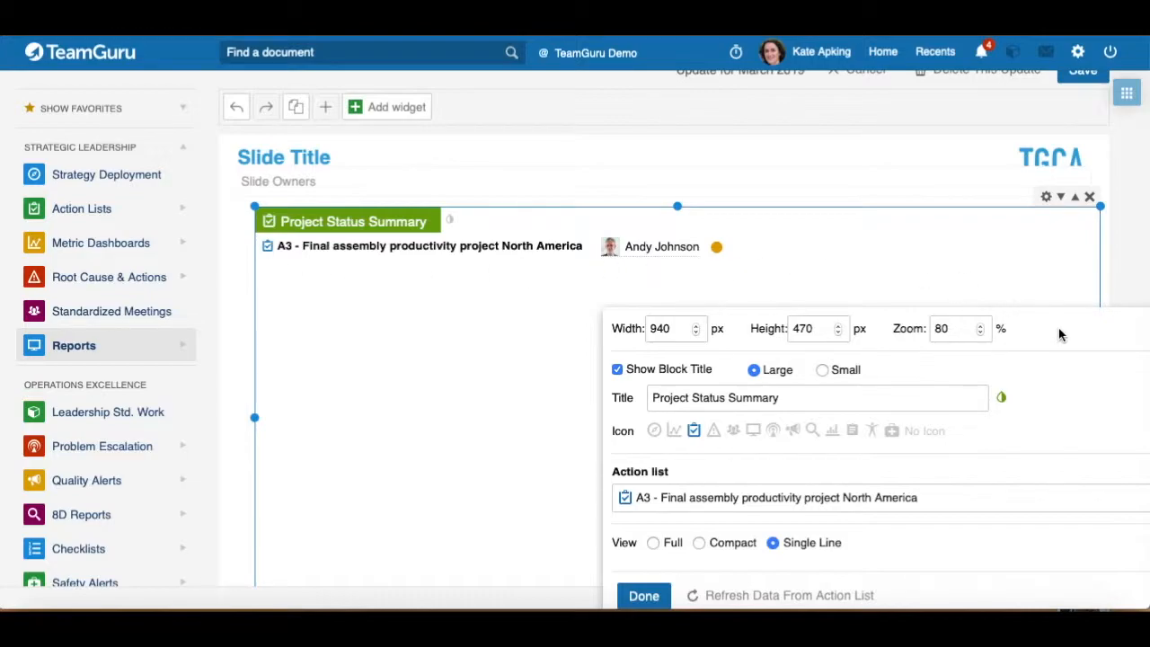
pyautogui.moveTo(1059, 334); pyautogui.dragTo(1014, 117)
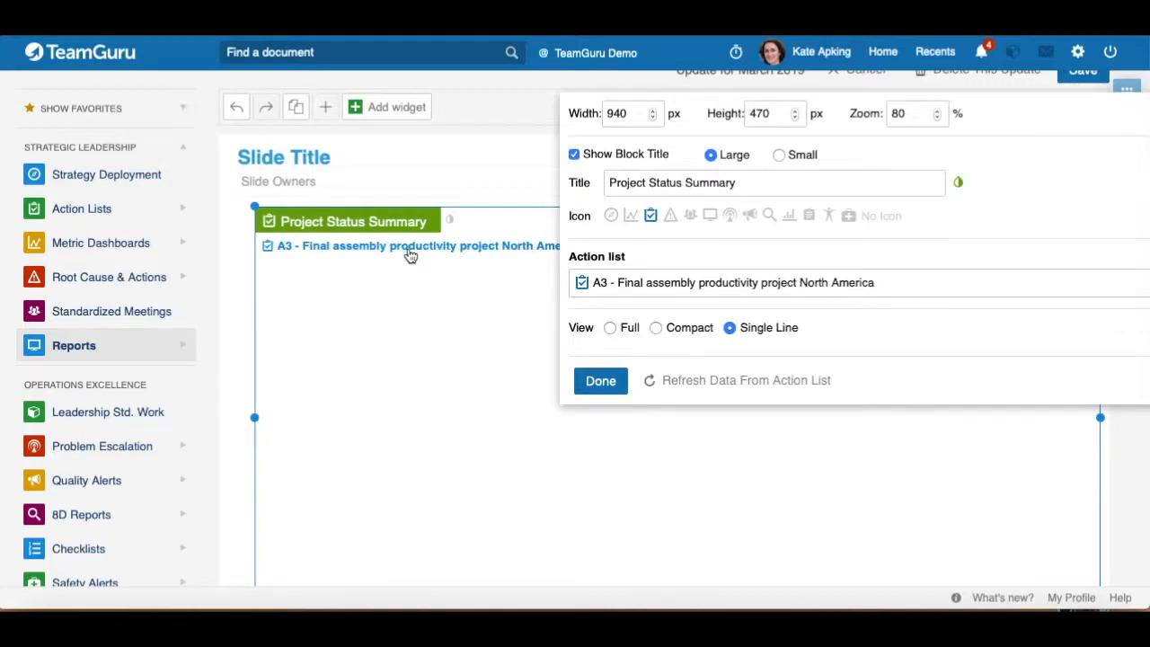
pyautogui.click(609, 330)
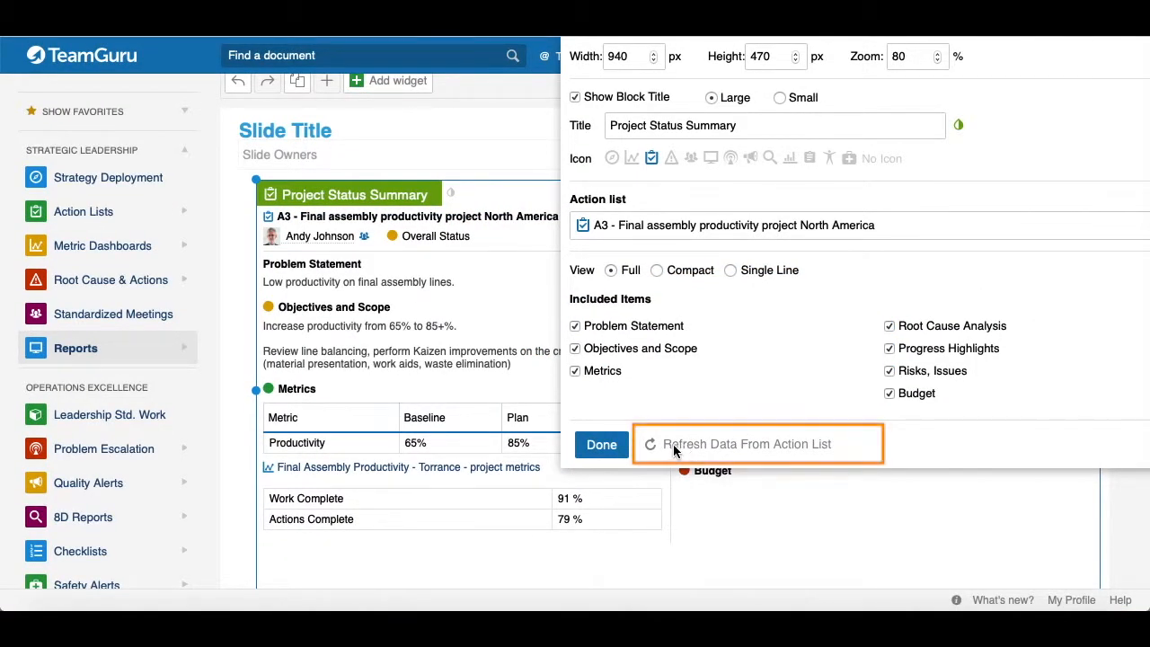
# - Refresh the project status widget's data from its action list and close the widget settings
pyautogui.click(678, 449)
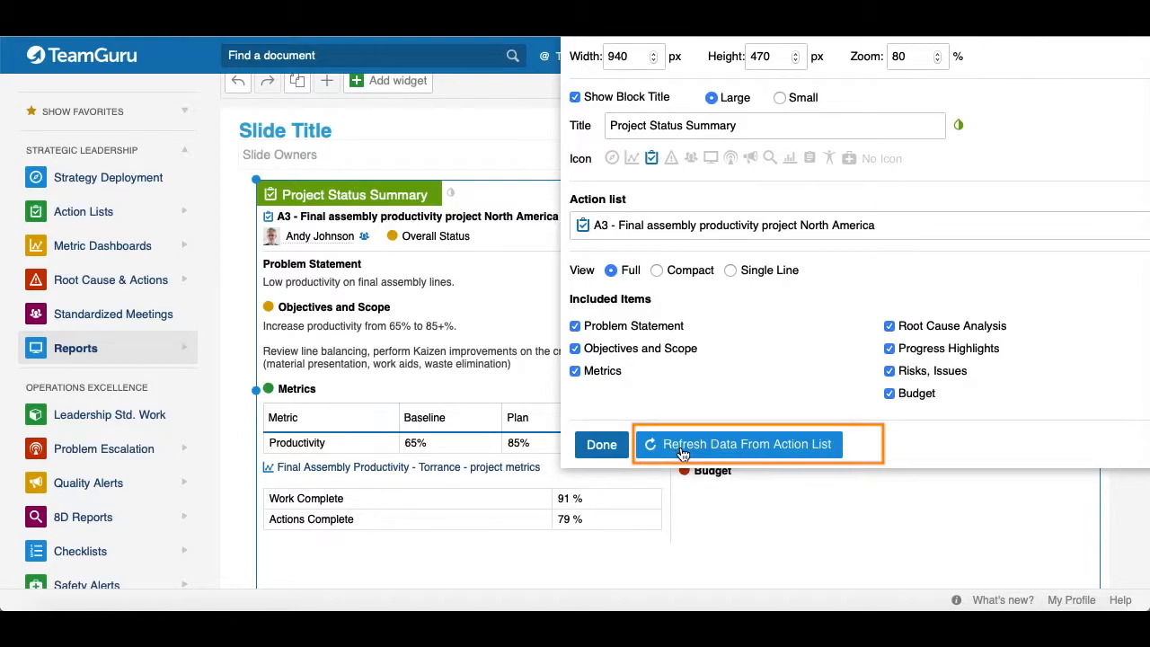
pyautogui.click(684, 452)
pyautogui.click(716, 447)
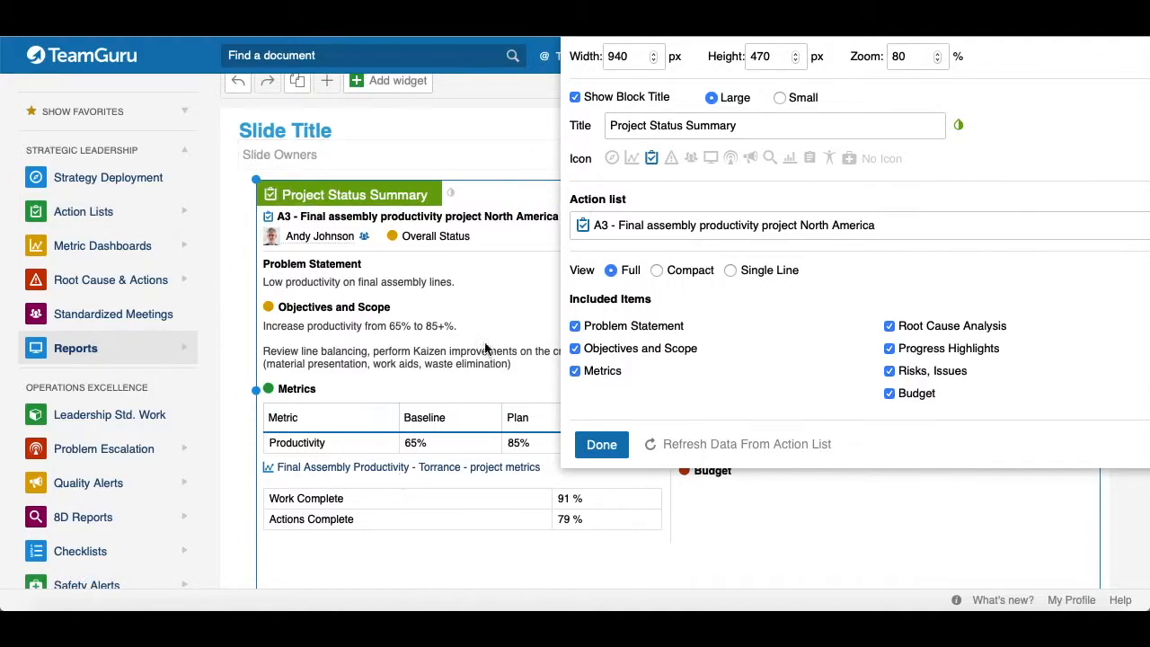
pyautogui.click(712, 446)
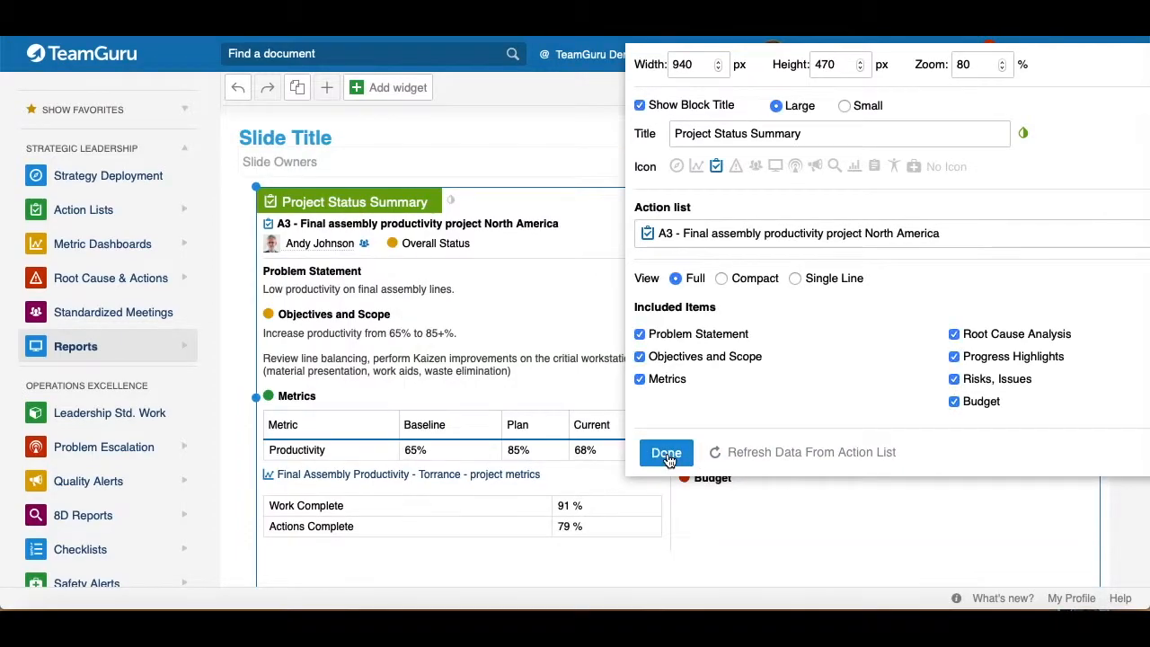
pyautogui.click(666, 454)
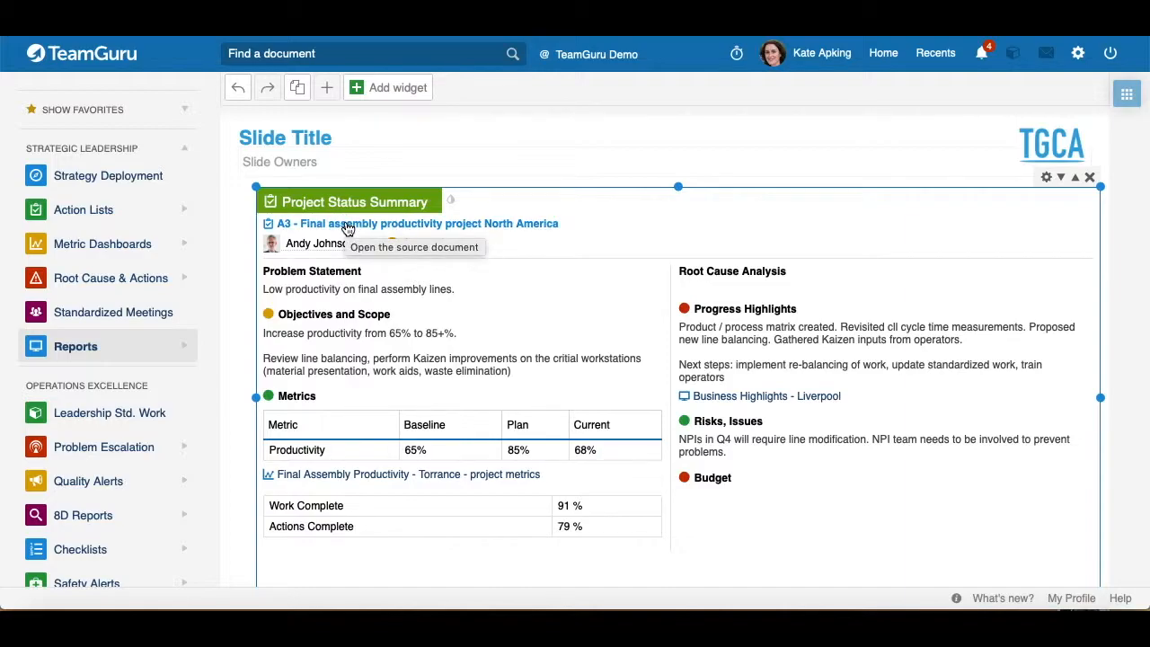
# - Add a Skill statistics widget to the report slide
pyautogui.scroll(1, 634, 327)
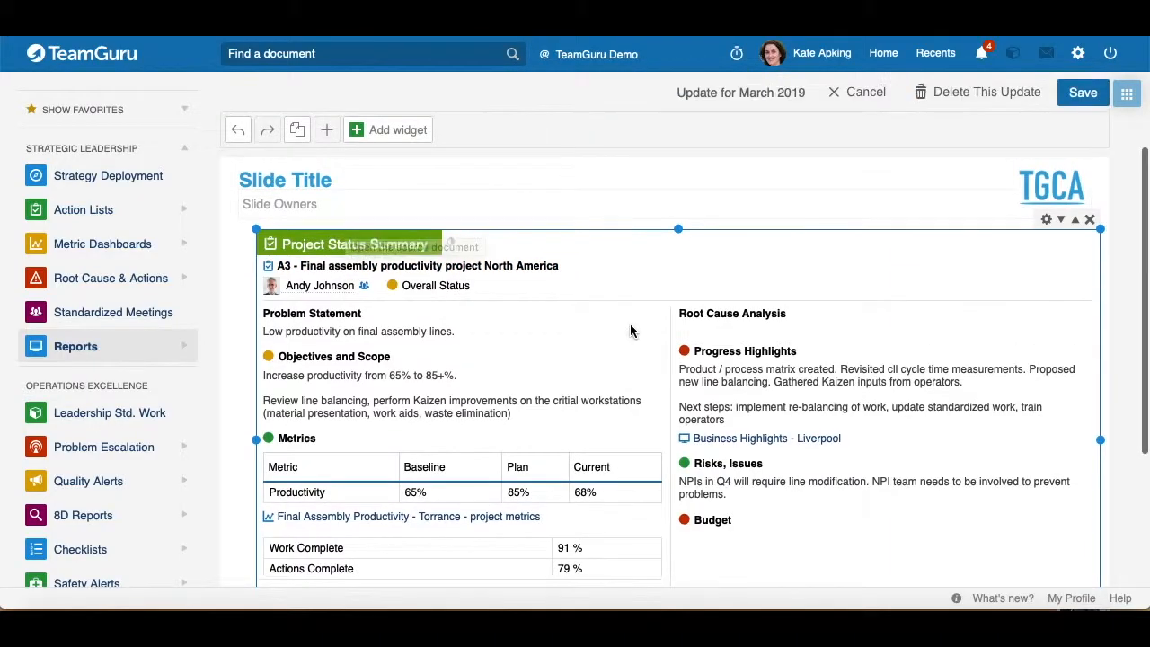
pyautogui.click(381, 133)
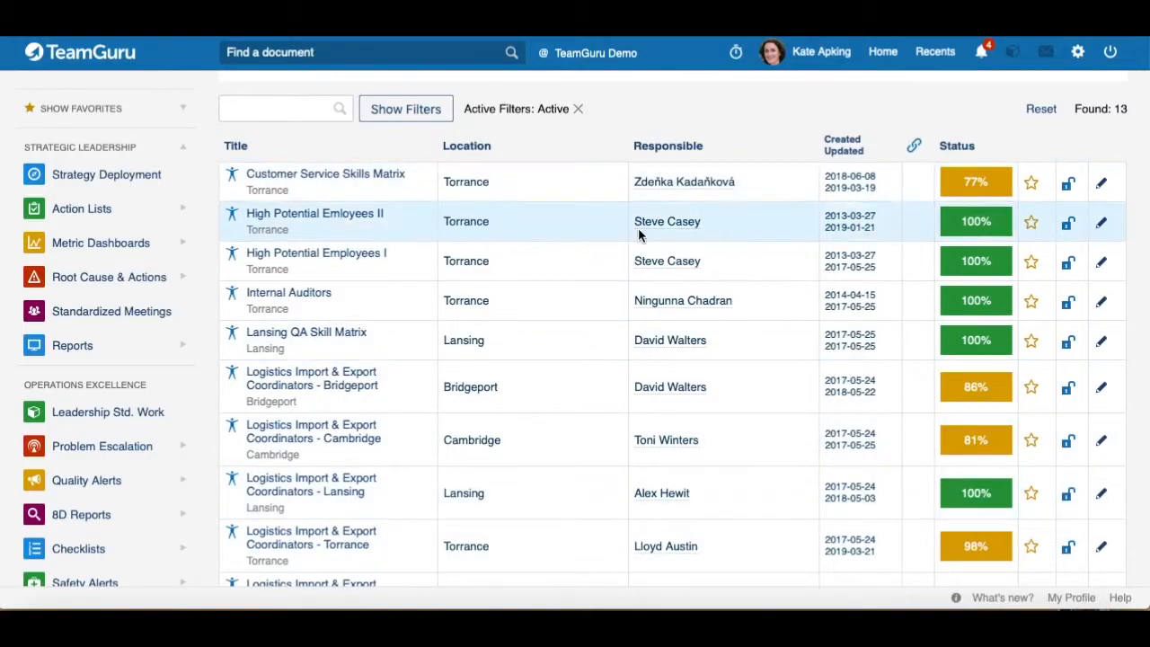
pyautogui.scroll(4, 586, 336)
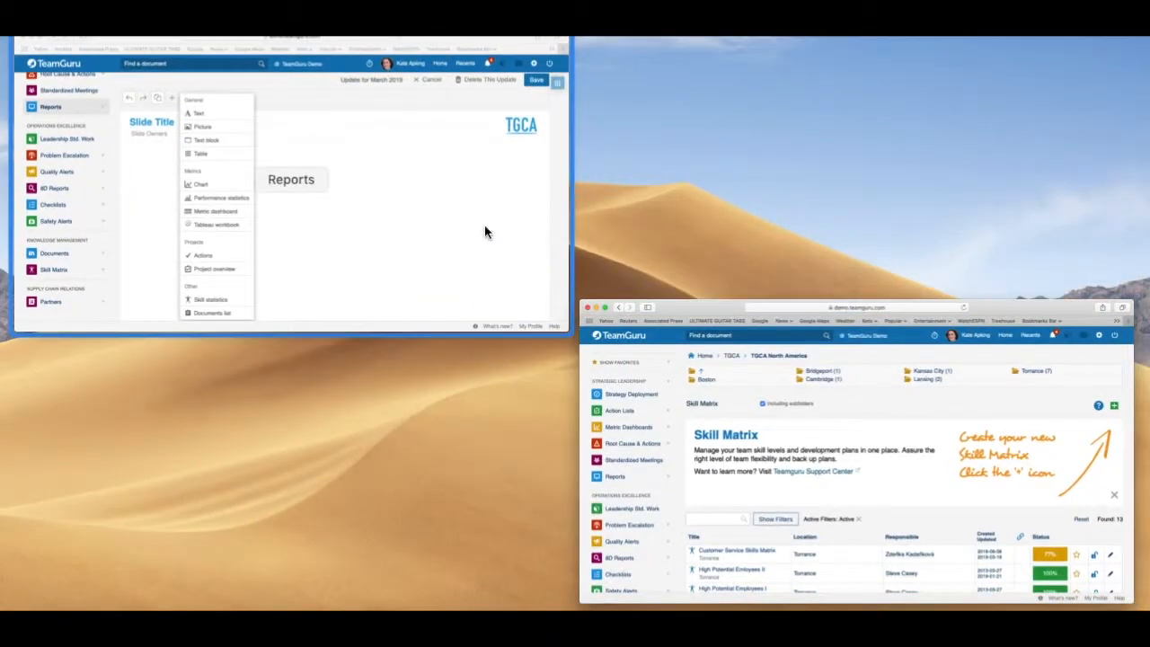
pyautogui.click(228, 299)
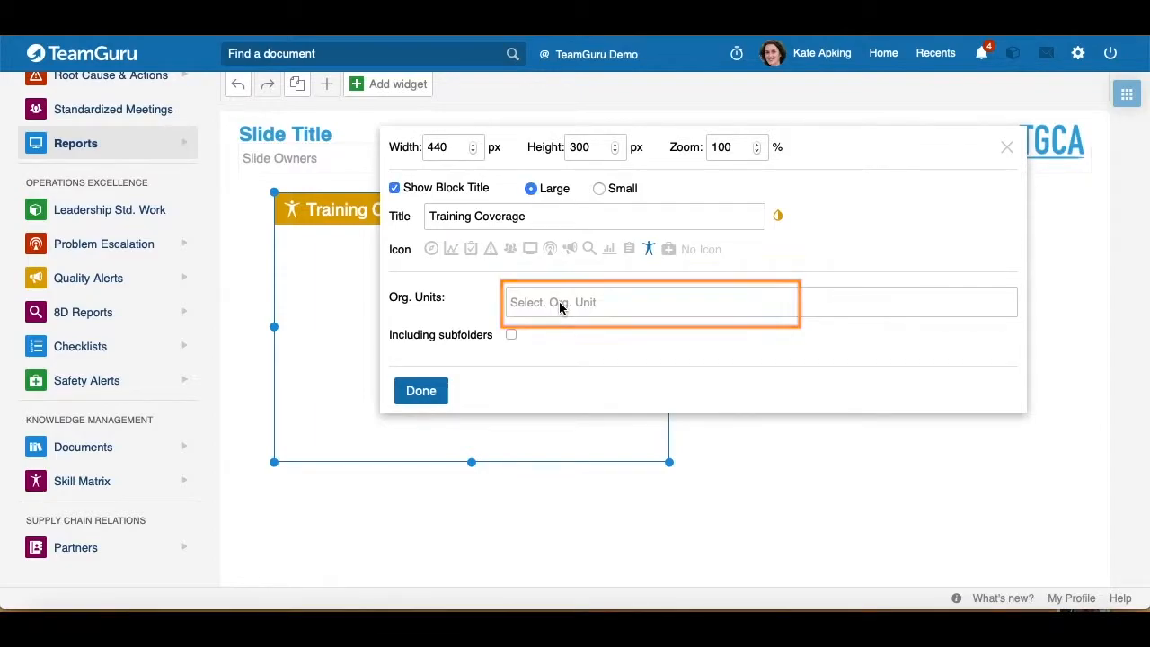
# - Assign the organizational unit TGCA North America to the Training Coverage widget
pyautogui.click(559, 301)
pyautogui.click(918, 330)
pyautogui.click(866, 312)
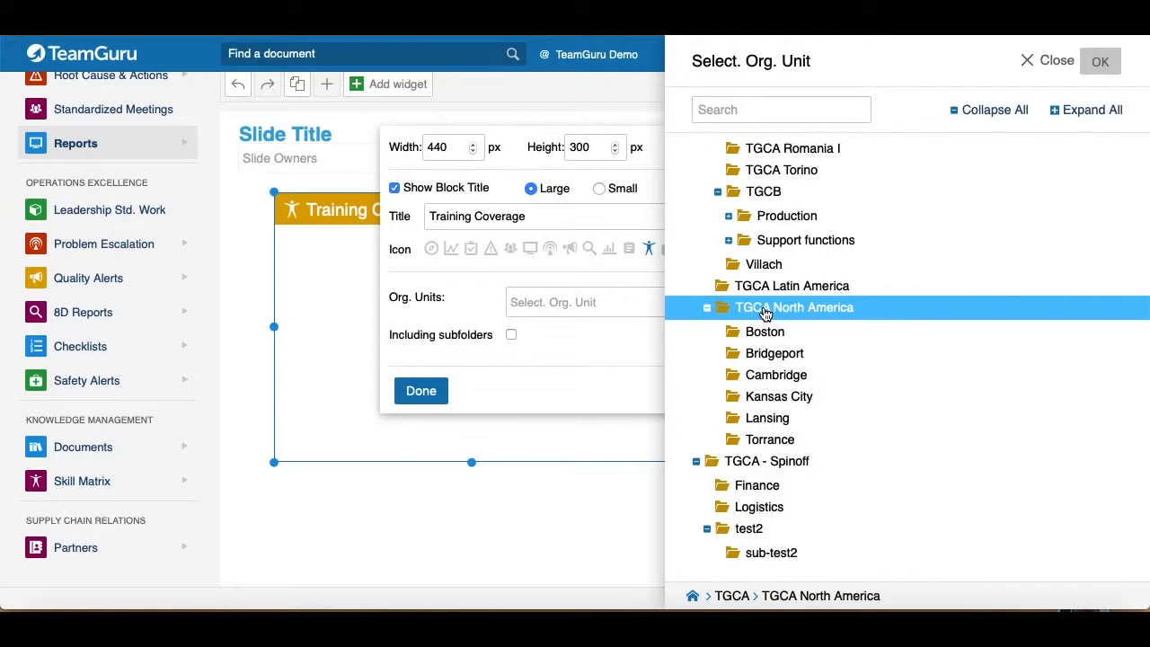
pyautogui.click(792, 314)
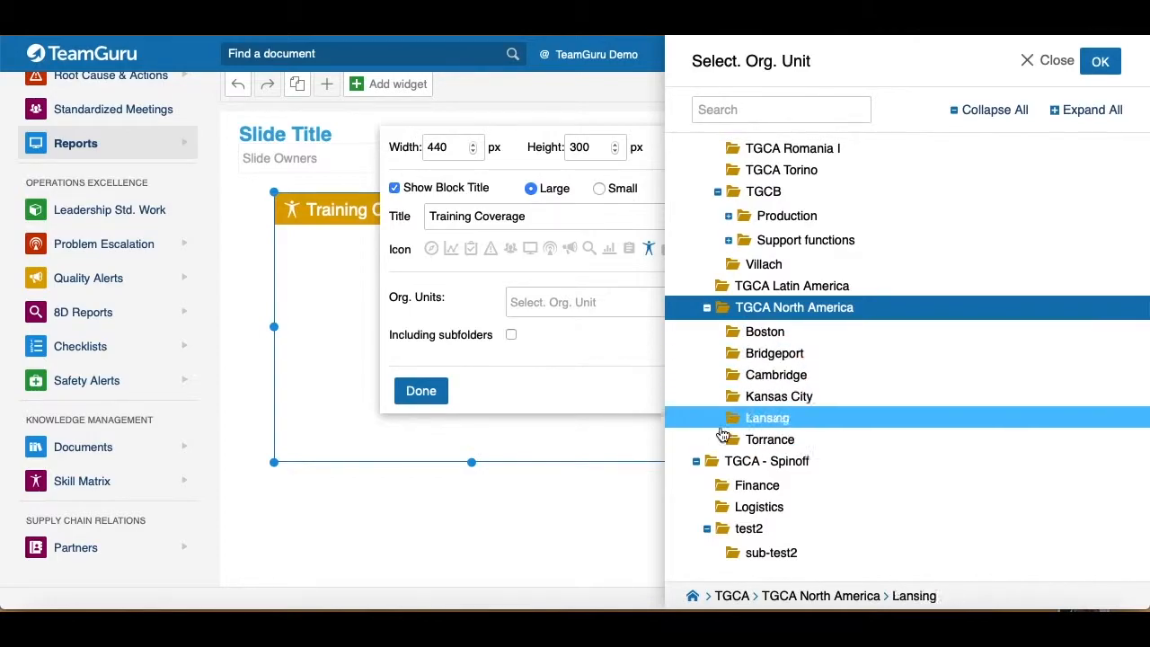
pyautogui.click(1097, 63)
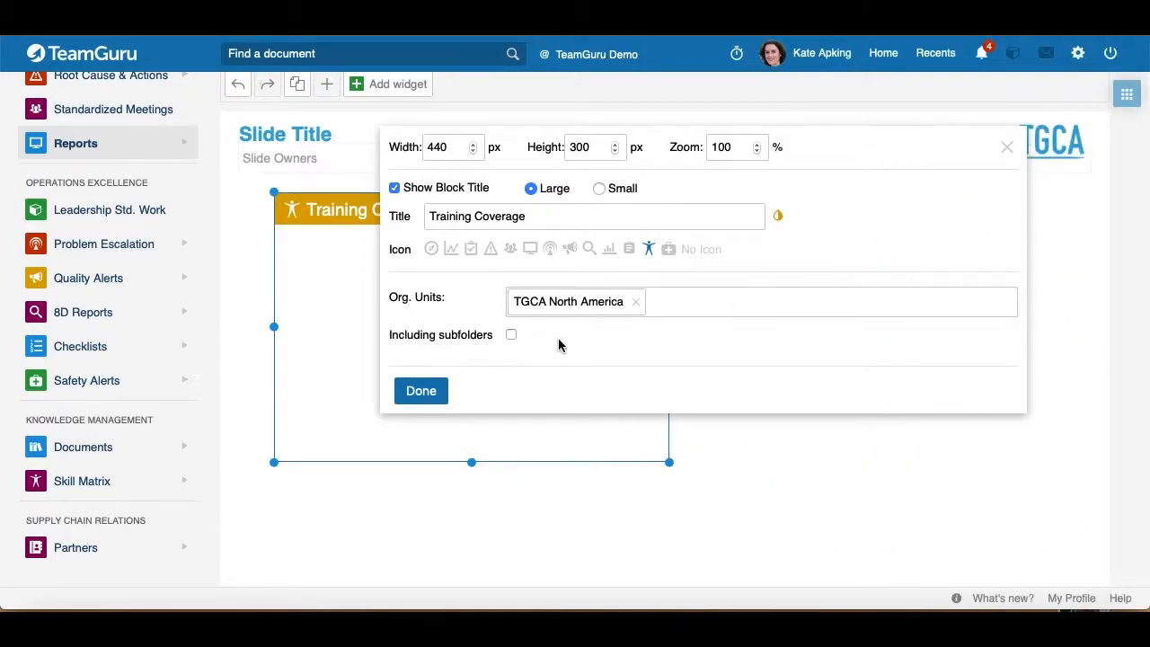
# - Include subfolders in the Training Coverage widget's data and widen its chart on the slide
pyautogui.click(511, 335)
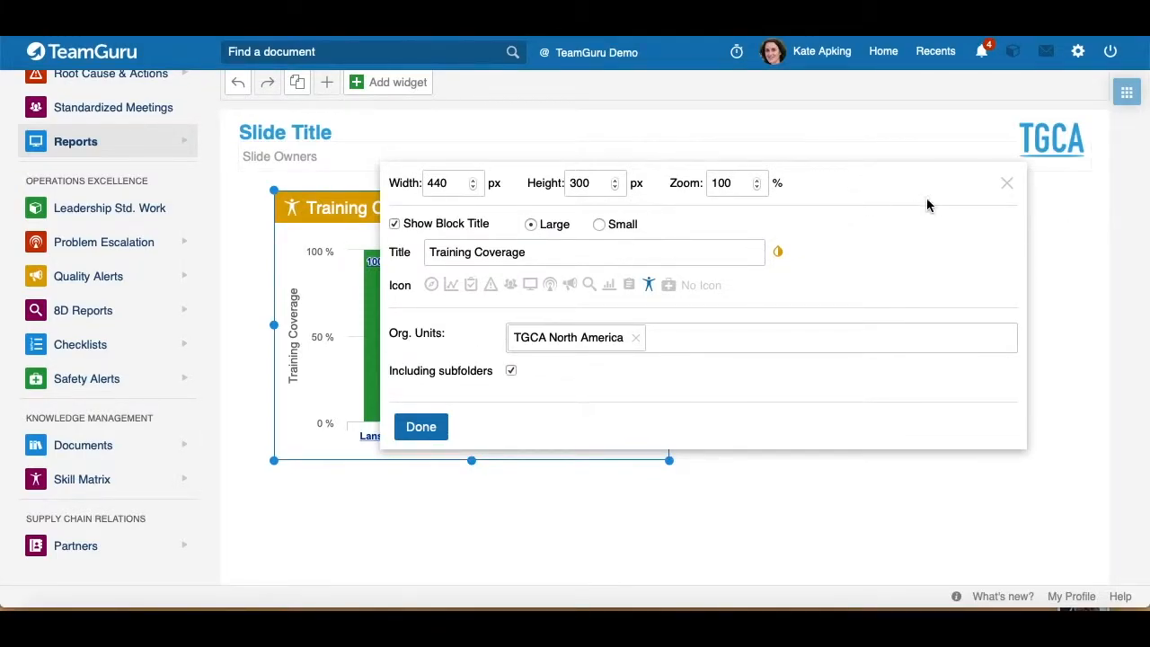
pyautogui.moveTo(877, 179); pyautogui.dragTo(1148, 203)
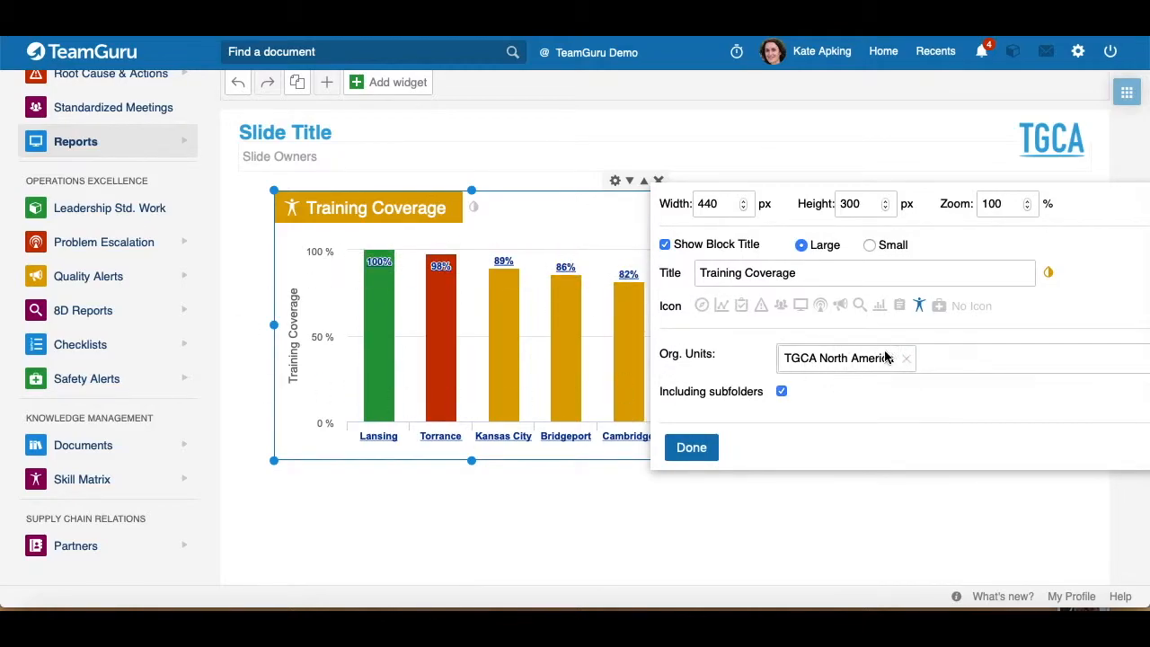
pyautogui.moveTo(1106, 205); pyautogui.dragTo(813, 514)
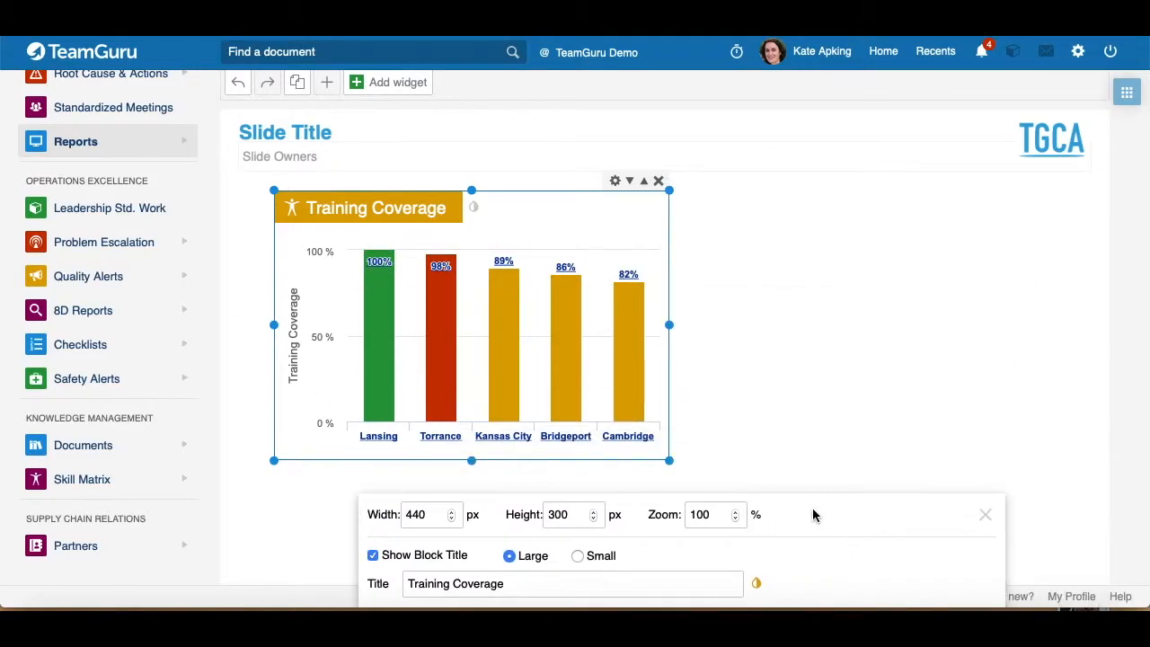
pyautogui.moveTo(669, 326); pyautogui.dragTo(866, 330)
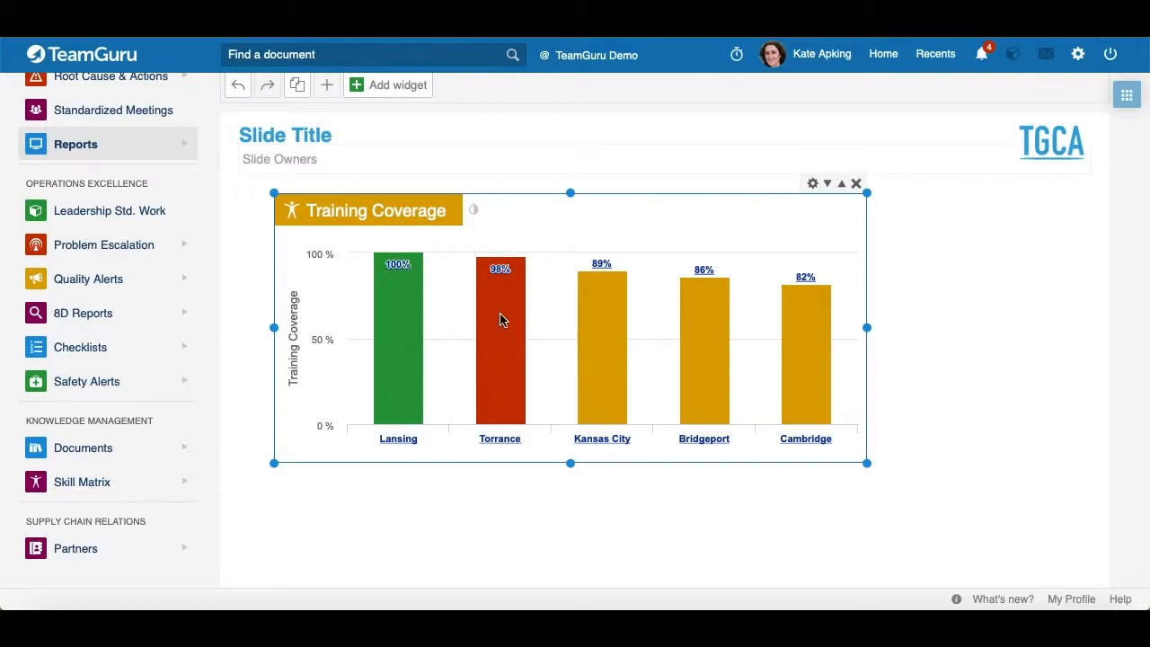
# - Open the skill matrices behind the Torrance location and examine their titles and statuses
pyautogui.moveTo(1146, 608)
pyautogui.click(319, 250)
pyautogui.scroll(-1, 680, 341)
pyautogui.scroll(-3, 679, 339)
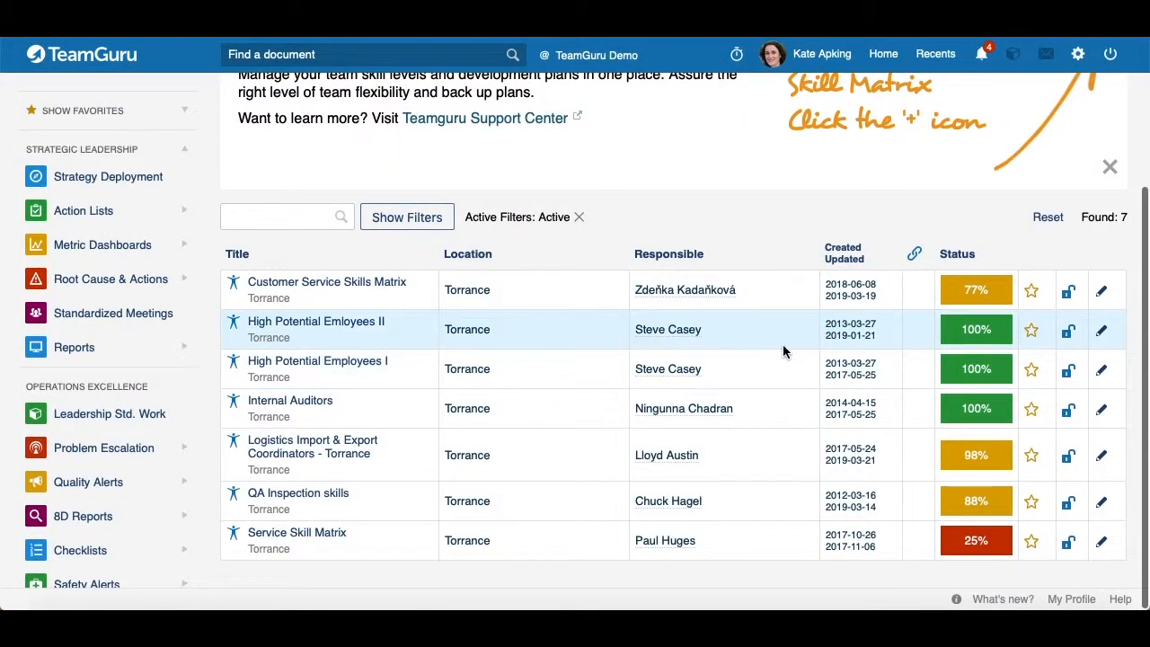
pyautogui.scroll(3, 782, 343)
pyautogui.moveTo(1147, 608)
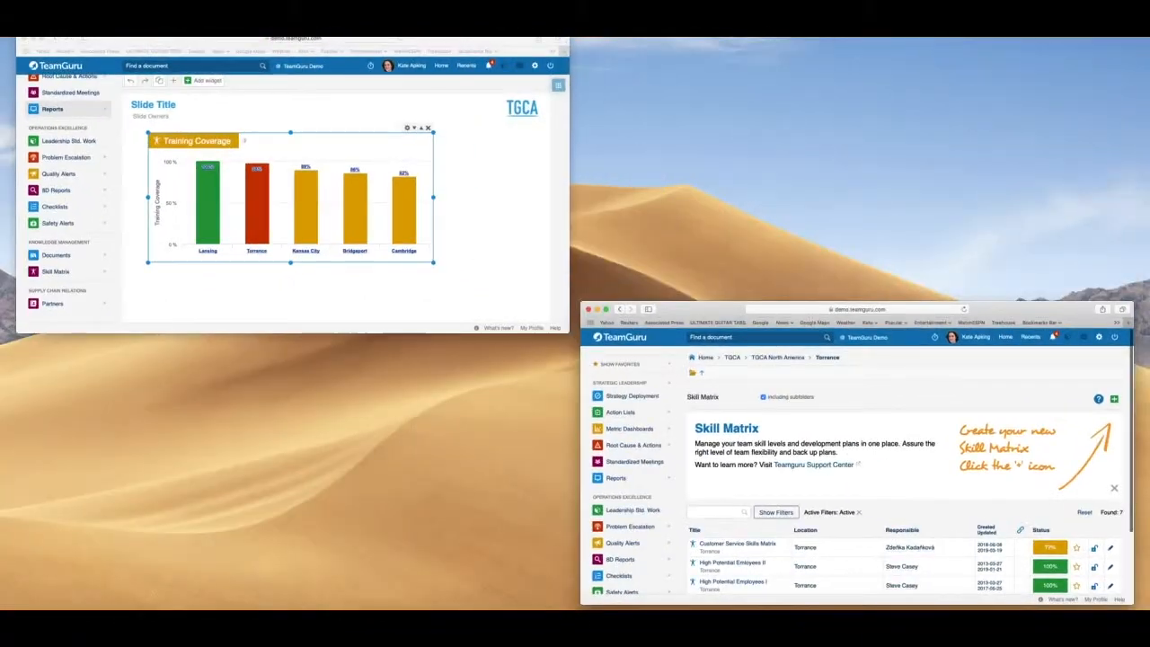
# - Return to the report slide, drill into the Torrance bar of the Training Coverage chart, and go back to the location overview
pyautogui.click(394, 303)
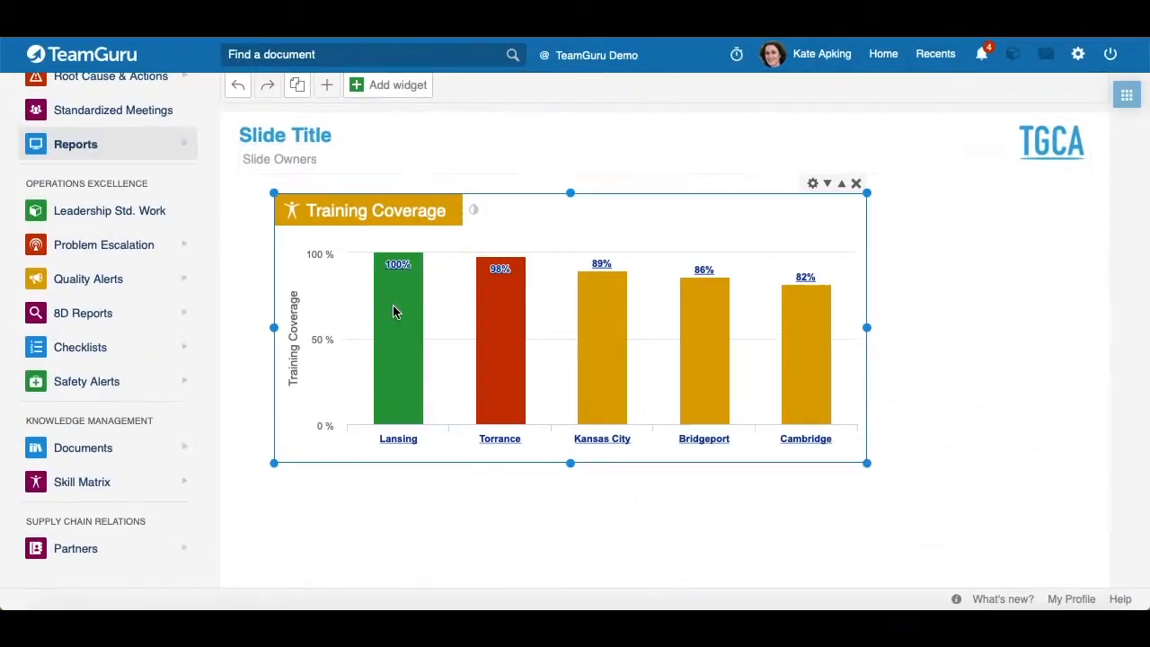
pyautogui.click(494, 327)
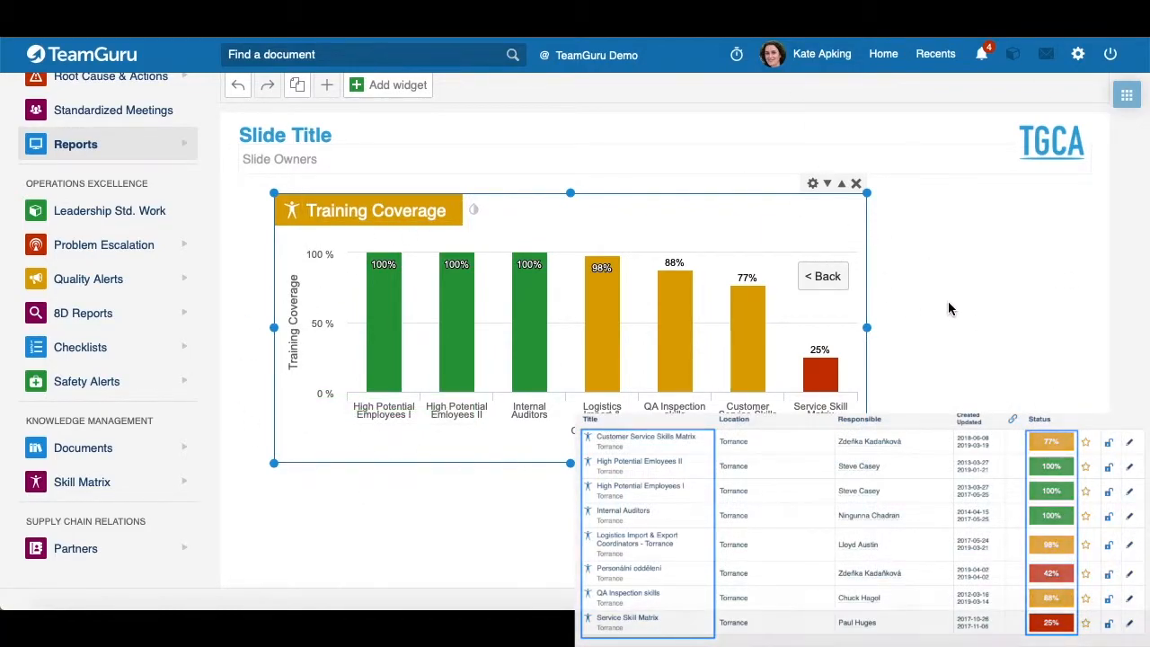
pyautogui.click(822, 278)
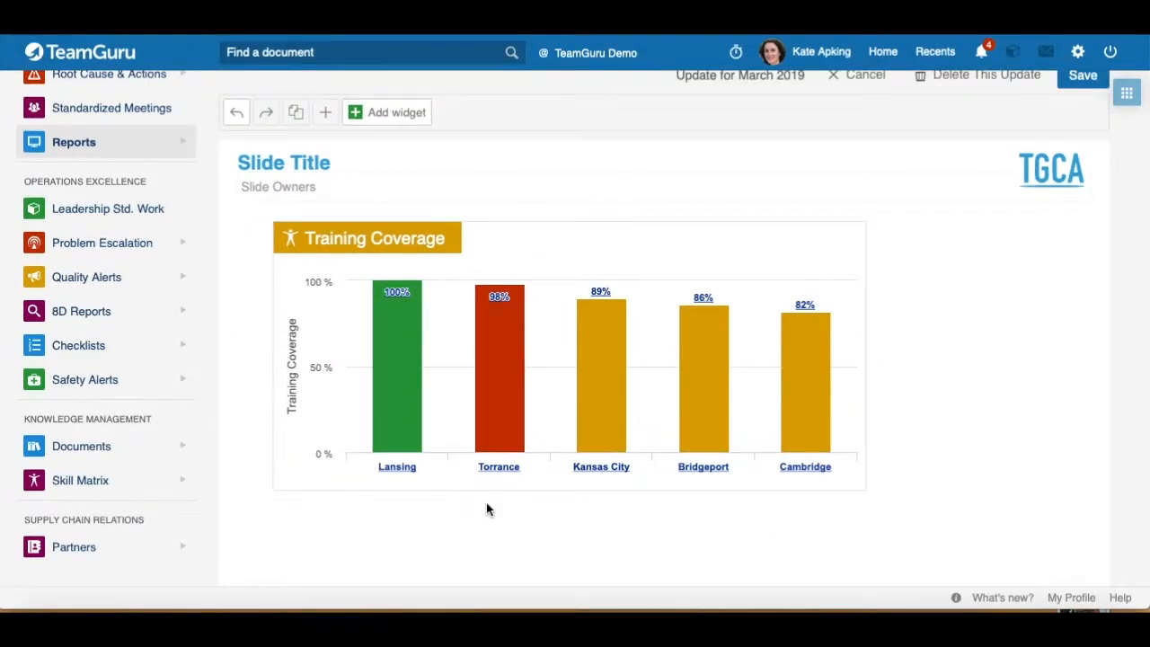
# - Add a Documents list widget to the report slide
pyautogui.scroll(1, 486, 509)
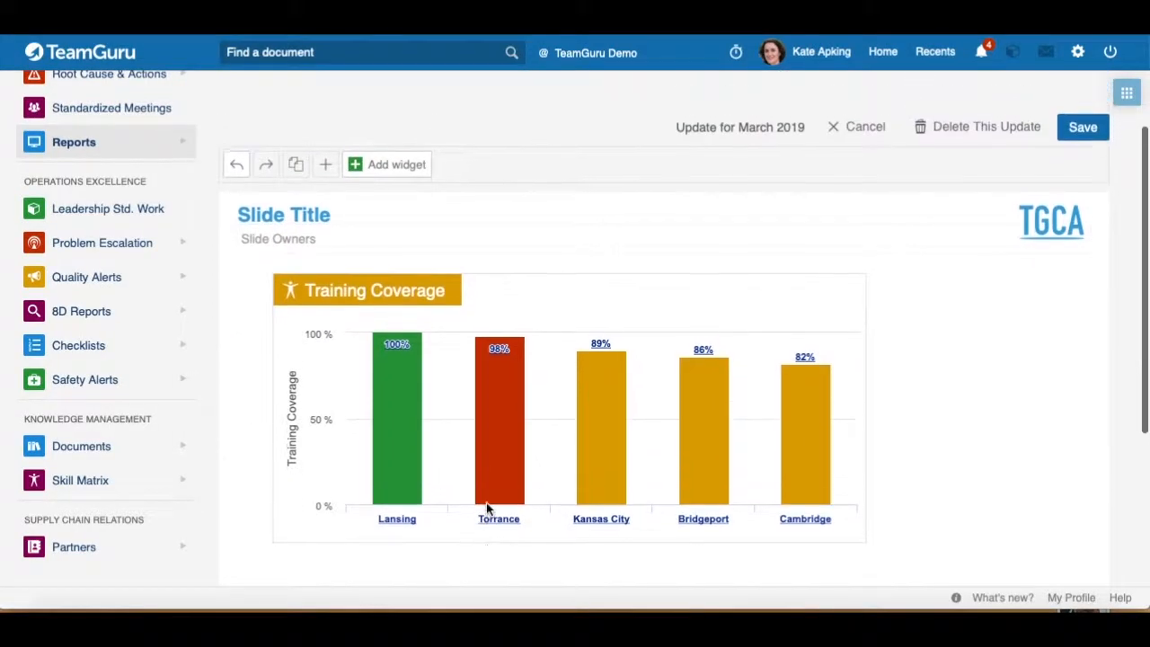
pyautogui.click(381, 169)
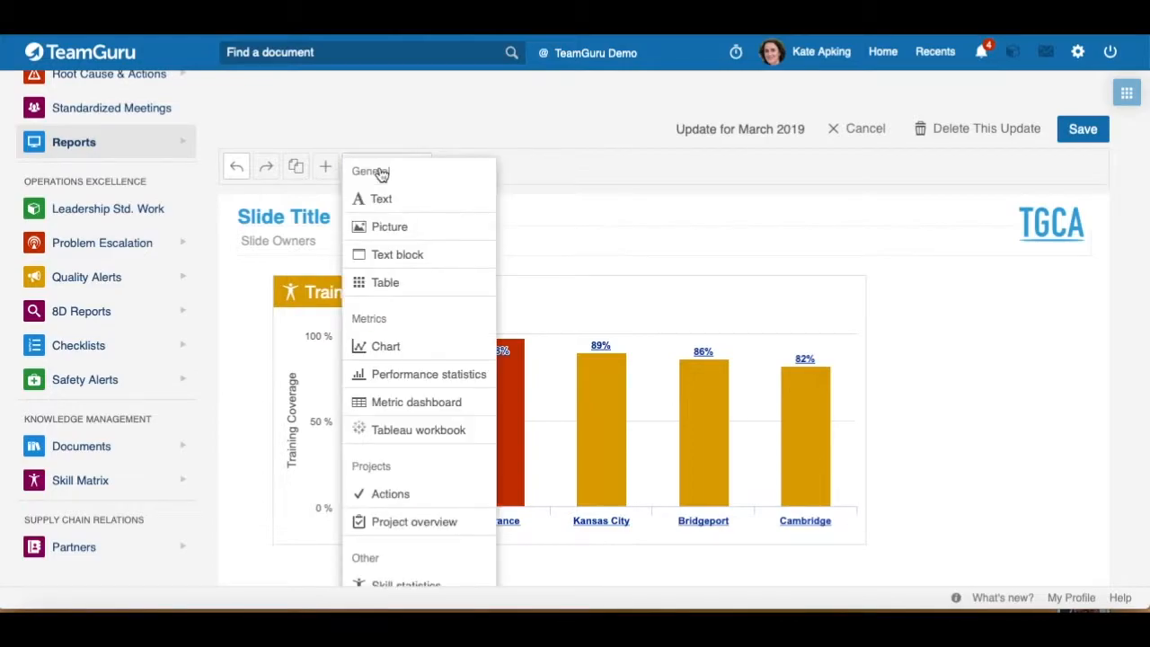
pyautogui.scroll(-5, 389, 447)
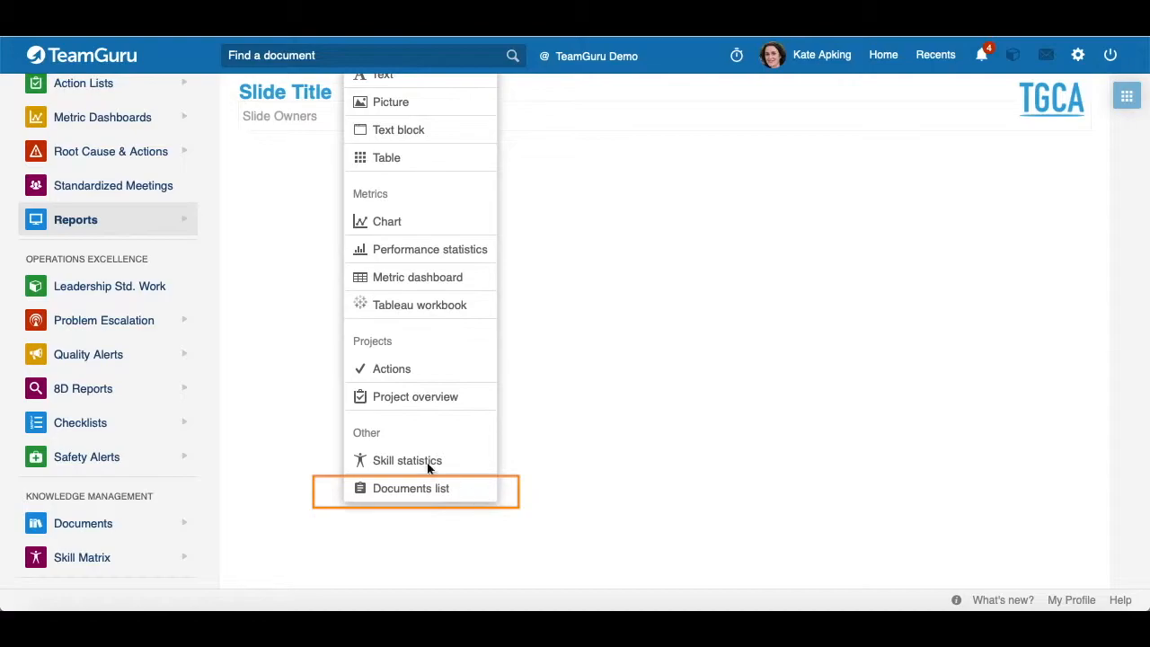
pyautogui.scroll(3, 136, 432)
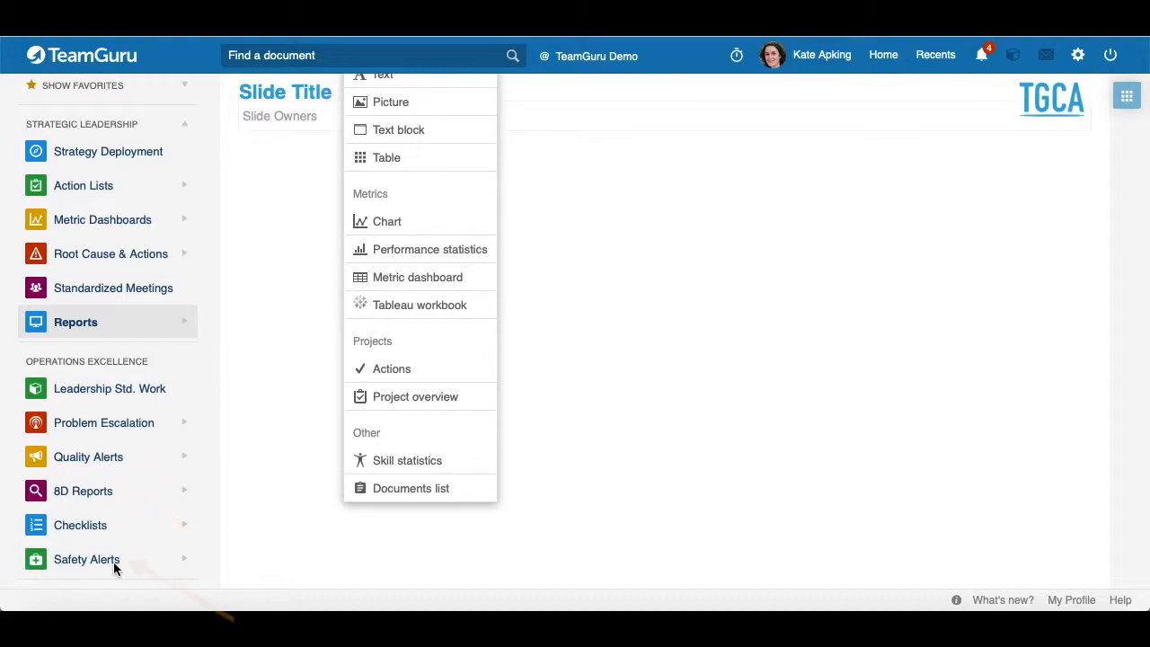
pyautogui.click(426, 491)
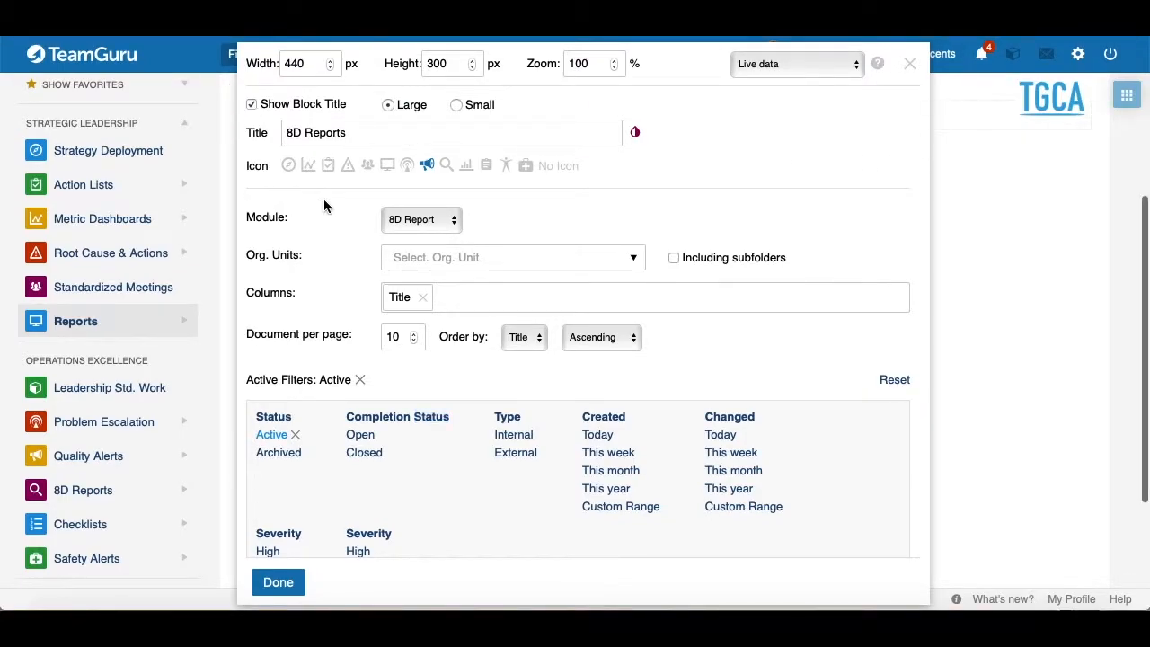
# - Keep 8D Report as the widget's module, assign TGCA North America including subfolders, and review the Torrance 8D Reports list
pyautogui.click(454, 227)
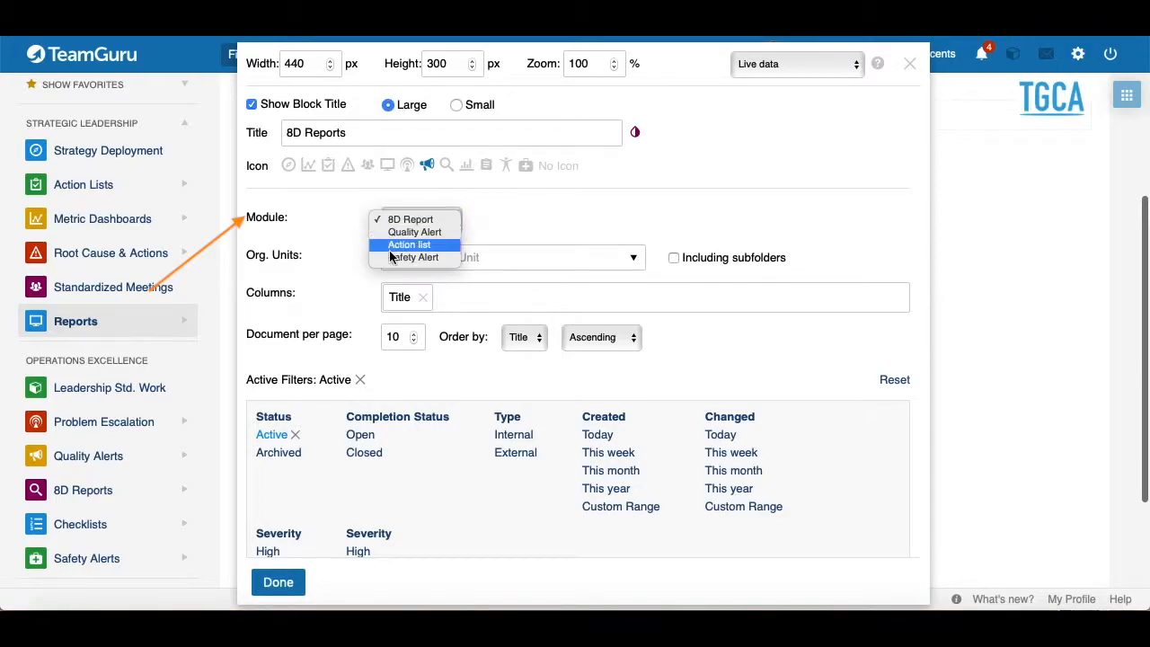
pyautogui.click(330, 230)
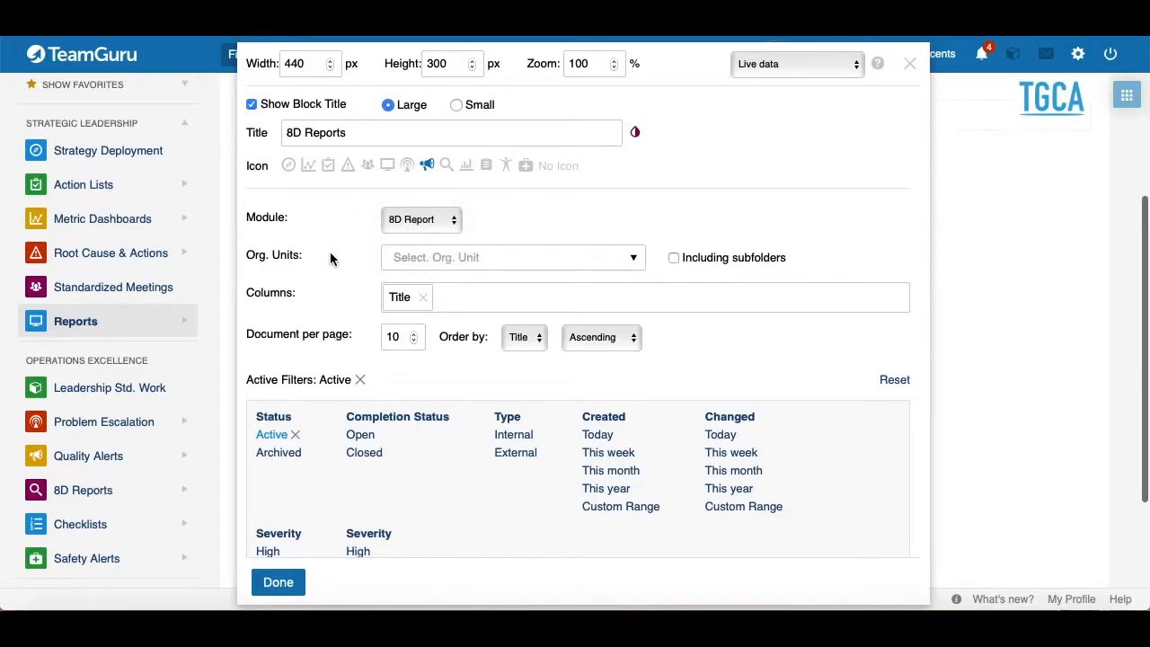
pyautogui.click(485, 258)
pyautogui.click(862, 374)
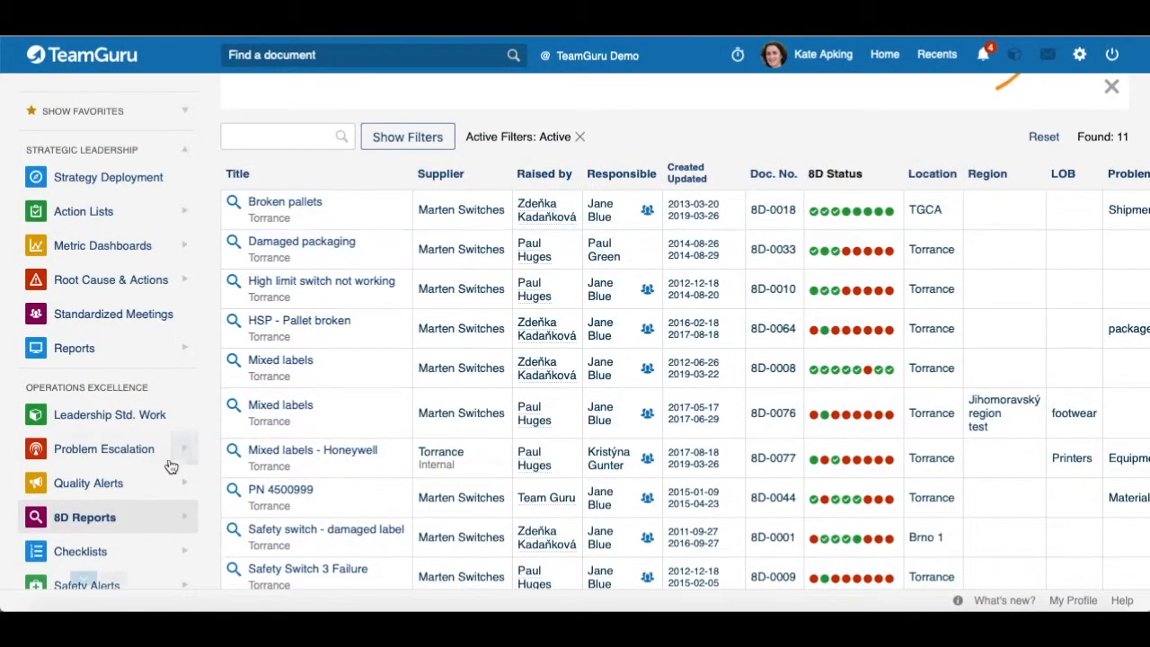
pyautogui.scroll(5, 623, 405)
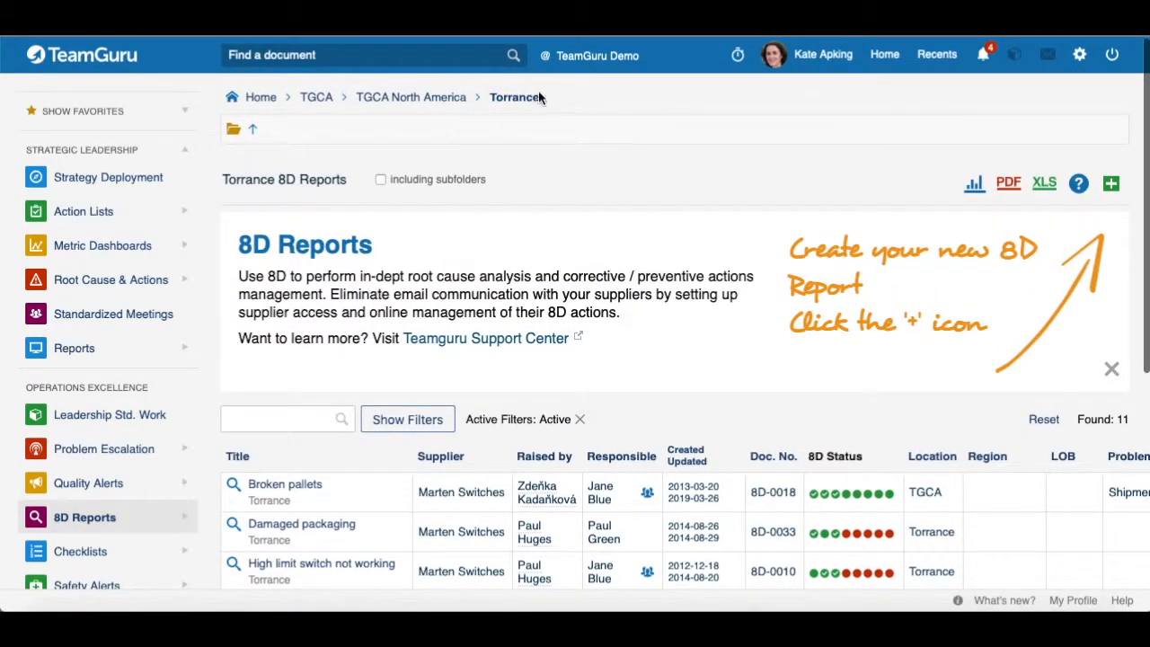
pyautogui.scroll(-5, 753, 380)
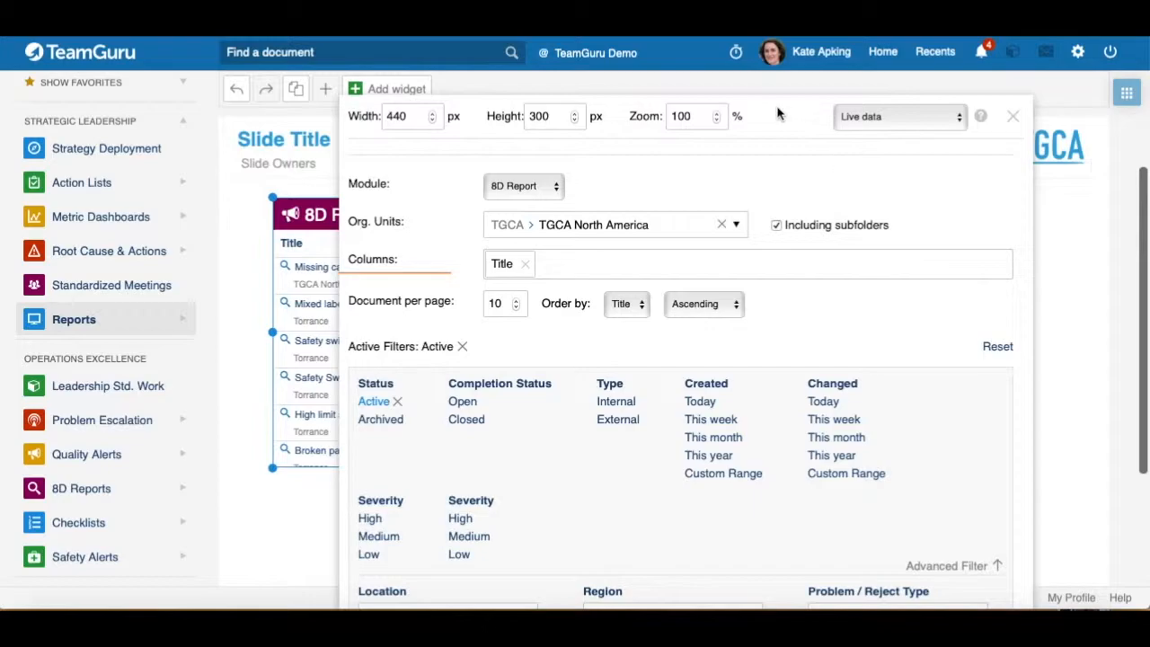
# - Add the columns Raised by, Location and Problem / Reject Type to the 8D Reports widget
pyautogui.moveTo(783, 125); pyautogui.dragTo(883, 100)
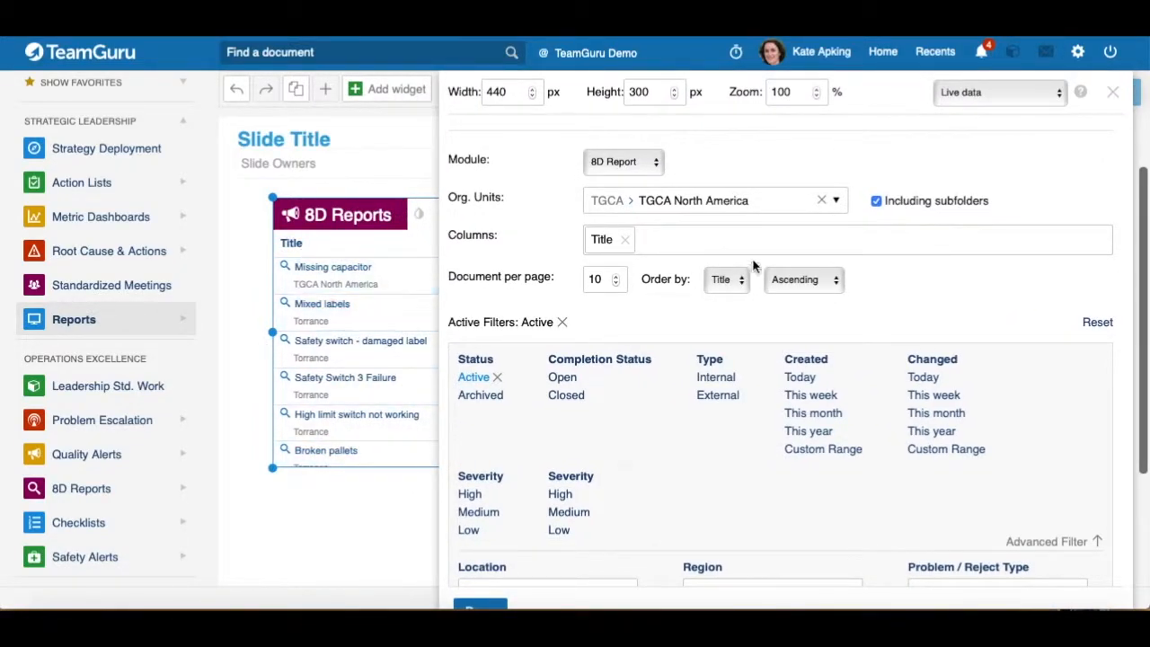
pyautogui.click(688, 240)
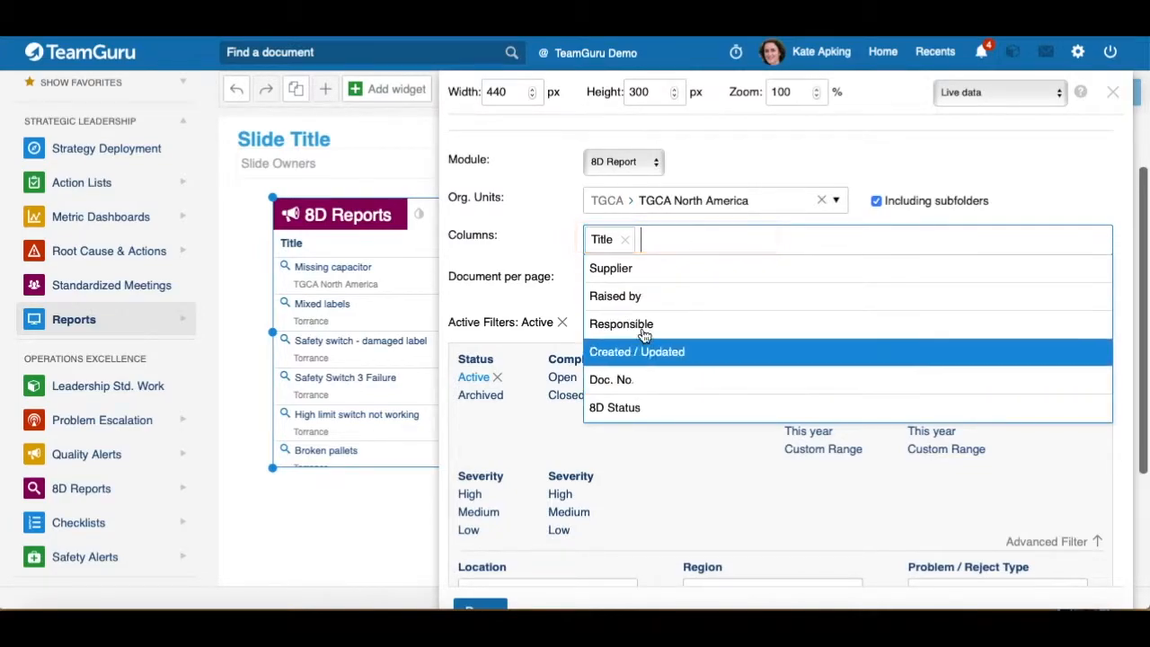
pyautogui.click(616, 298)
pyautogui.click(757, 235)
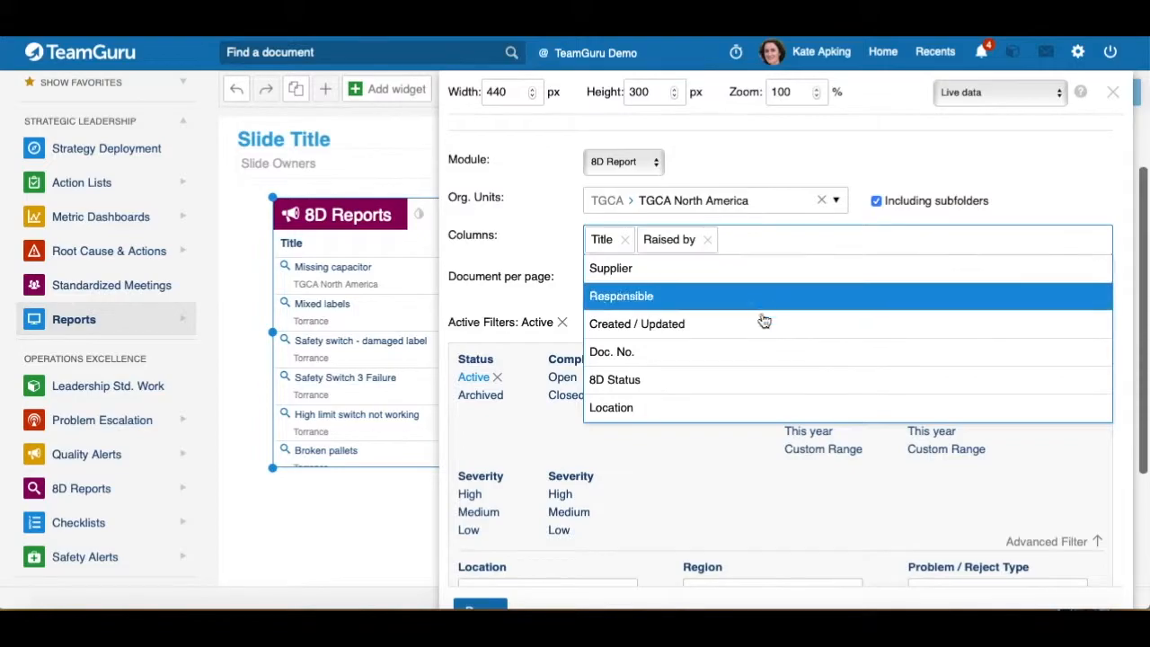
pyautogui.scroll(-2, 641, 339)
pyautogui.click(636, 343)
pyautogui.click(834, 243)
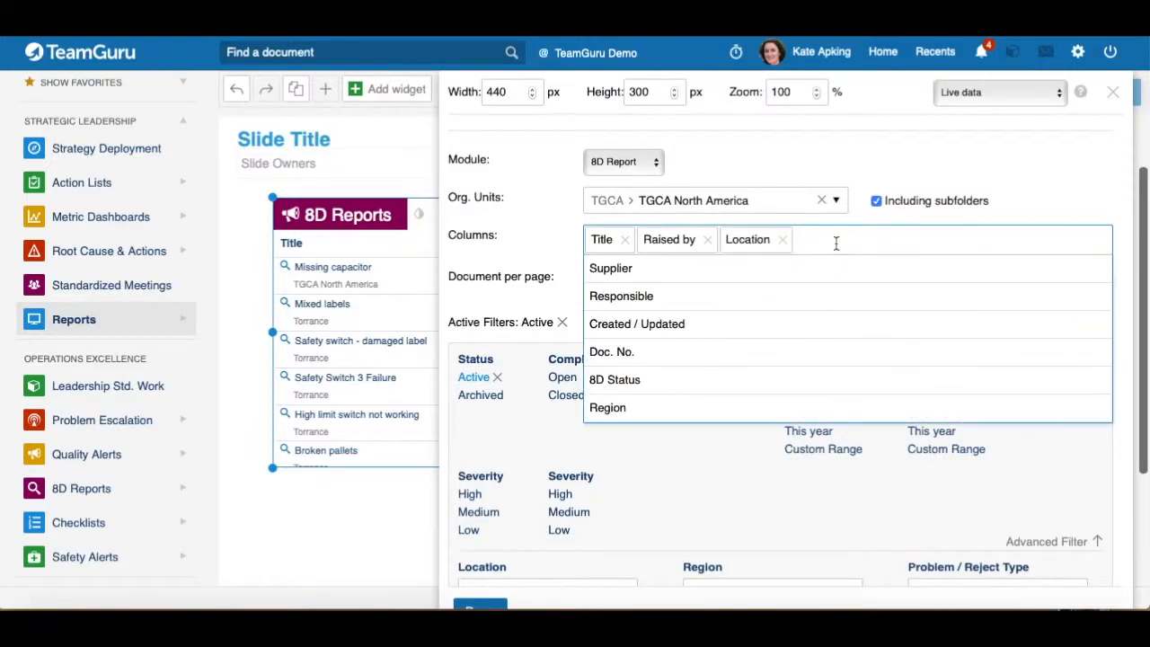
pyautogui.scroll(-3, 610, 346)
pyautogui.scroll(-2, 629, 350)
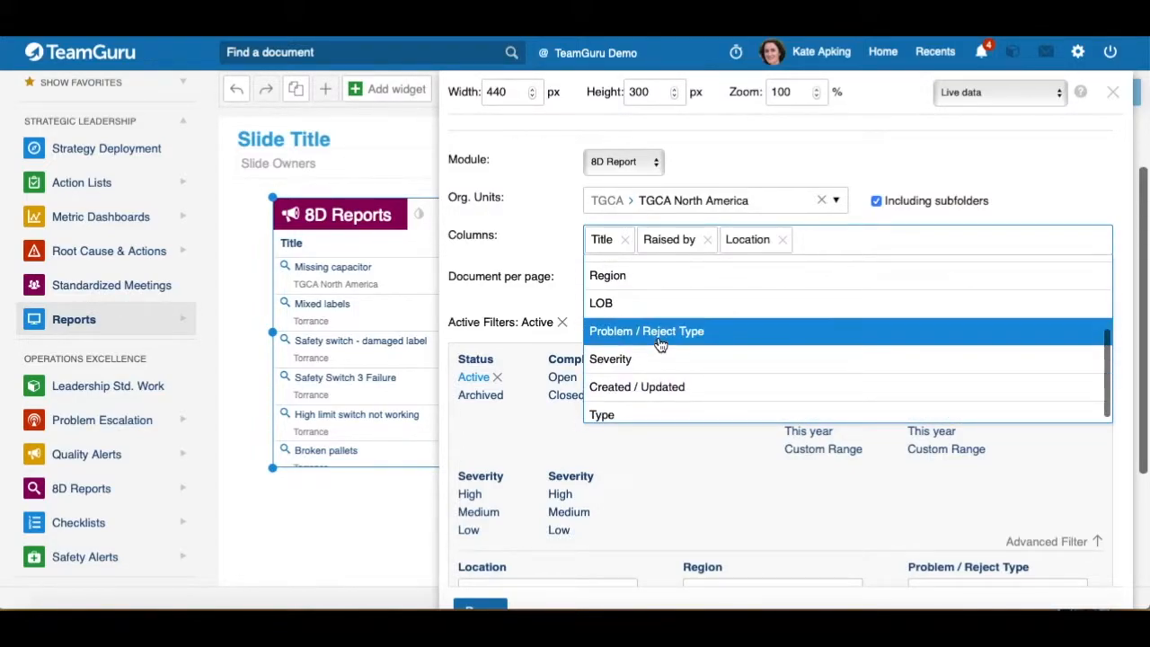
pyautogui.click(659, 342)
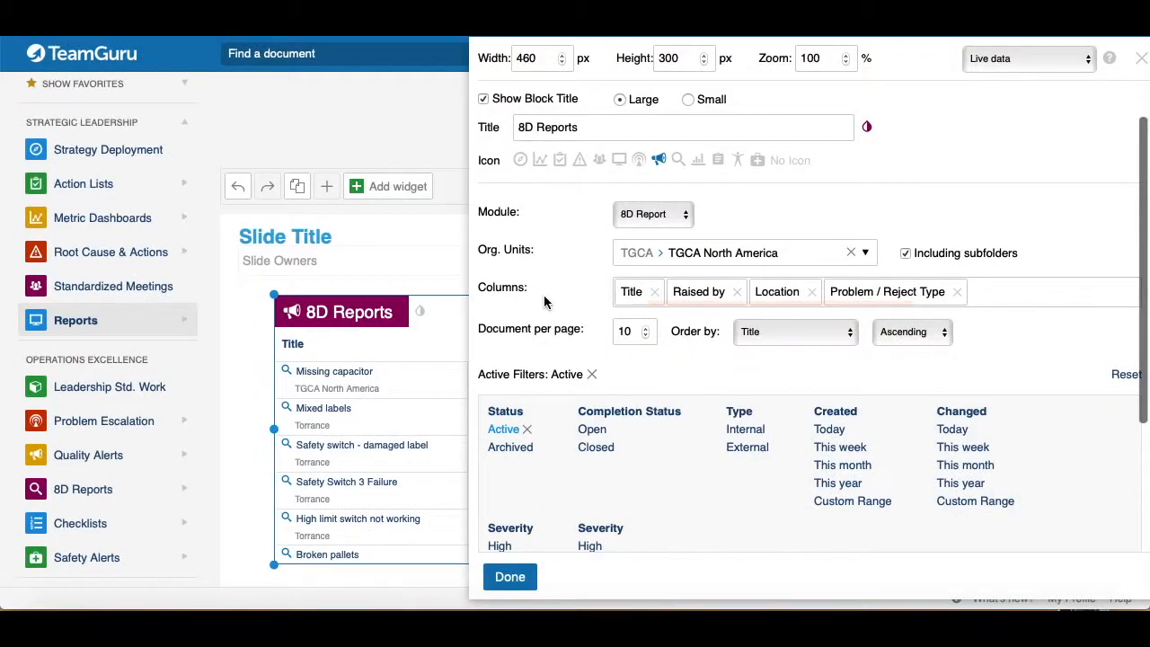
# - Try the Archived status filter on the 8D Reports widget and remove it again
pyautogui.scroll(-1, 543, 297)
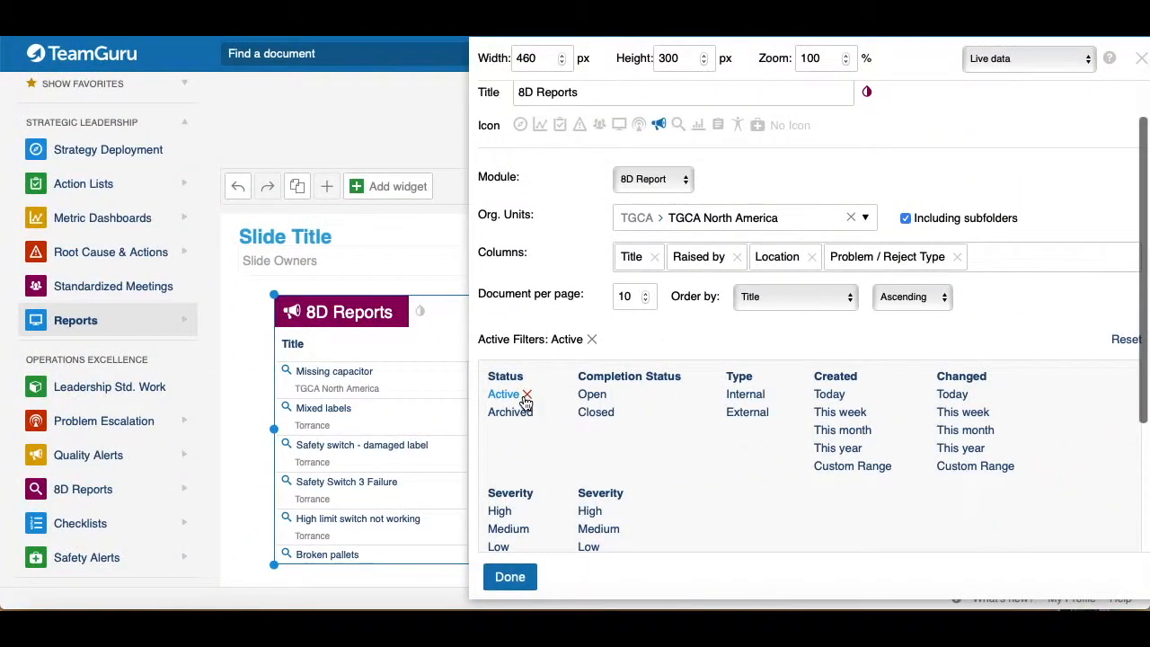
pyautogui.click(525, 410)
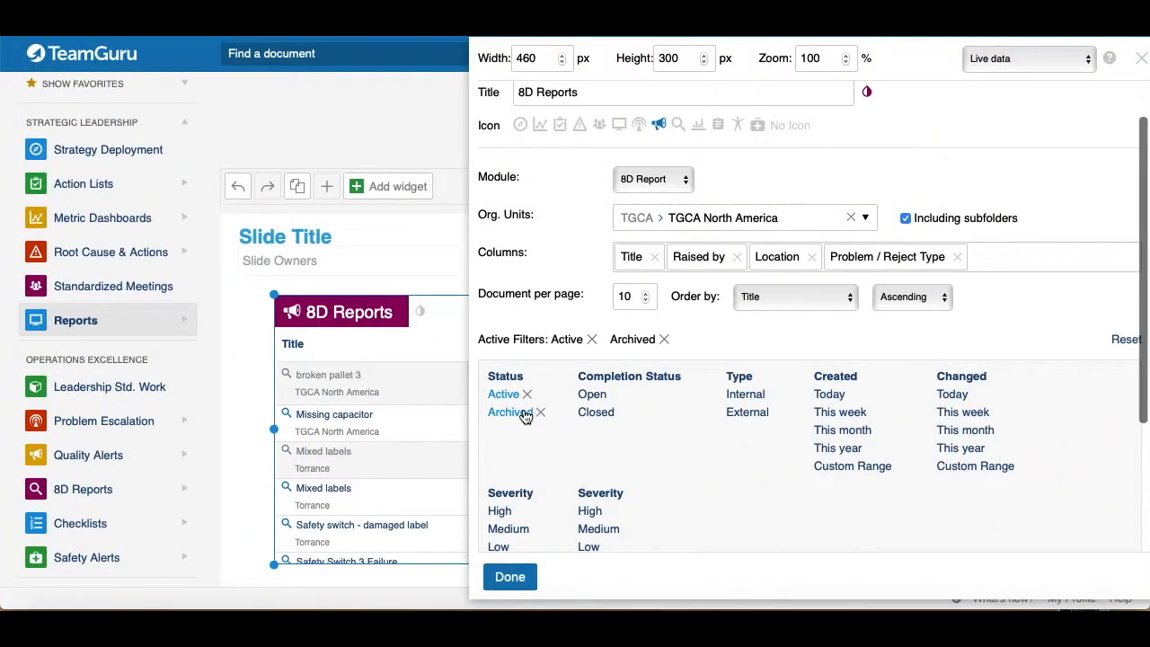
pyautogui.click(538, 414)
pyautogui.scroll(-3, 627, 391)
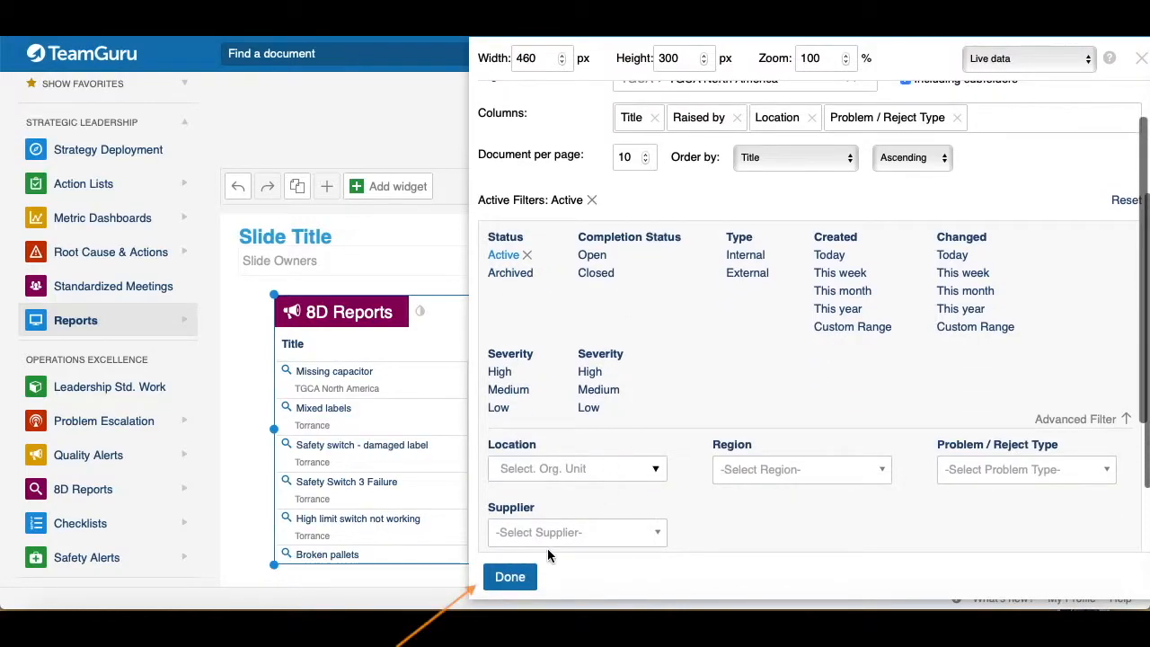
# - Finish the 8D Reports widget's settings and widen the widget to about 890 px
pyautogui.click(508, 577)
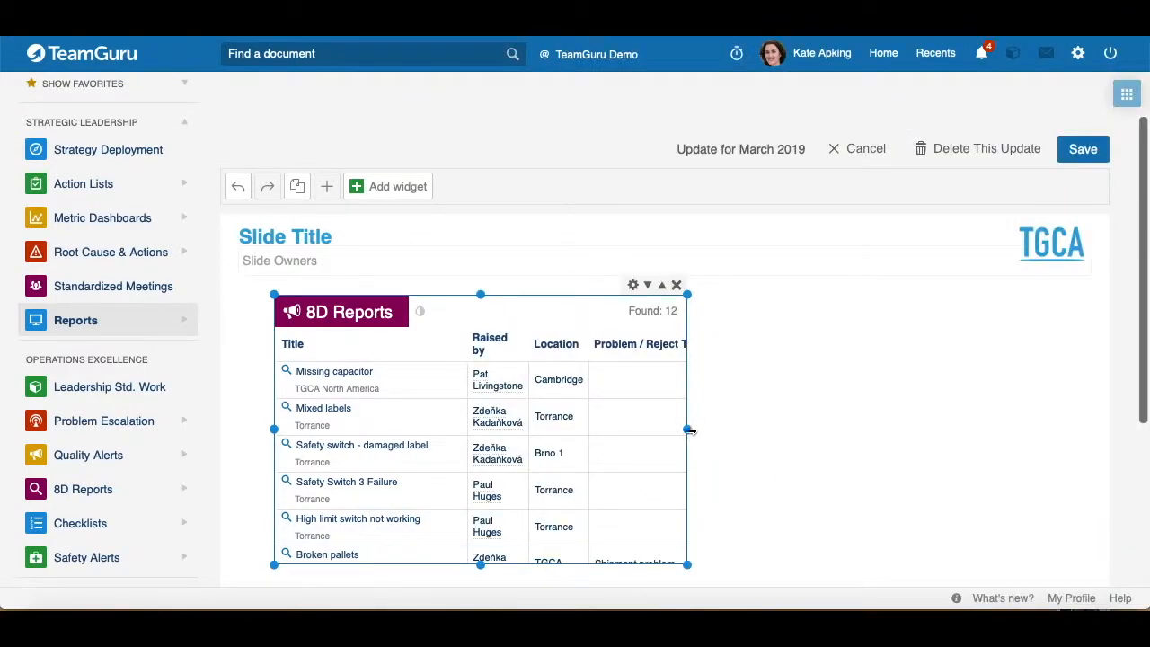
pyautogui.moveTo(756, 426); pyautogui.dragTo(1072, 436)
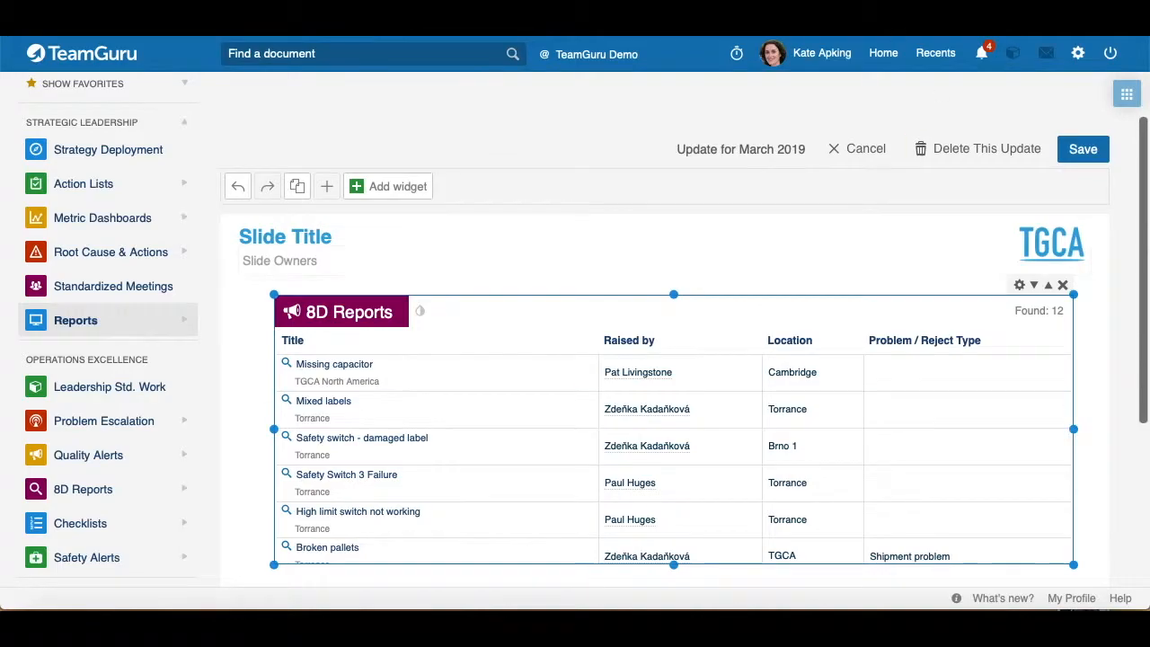
pyautogui.scroll(-1, 753, 325)
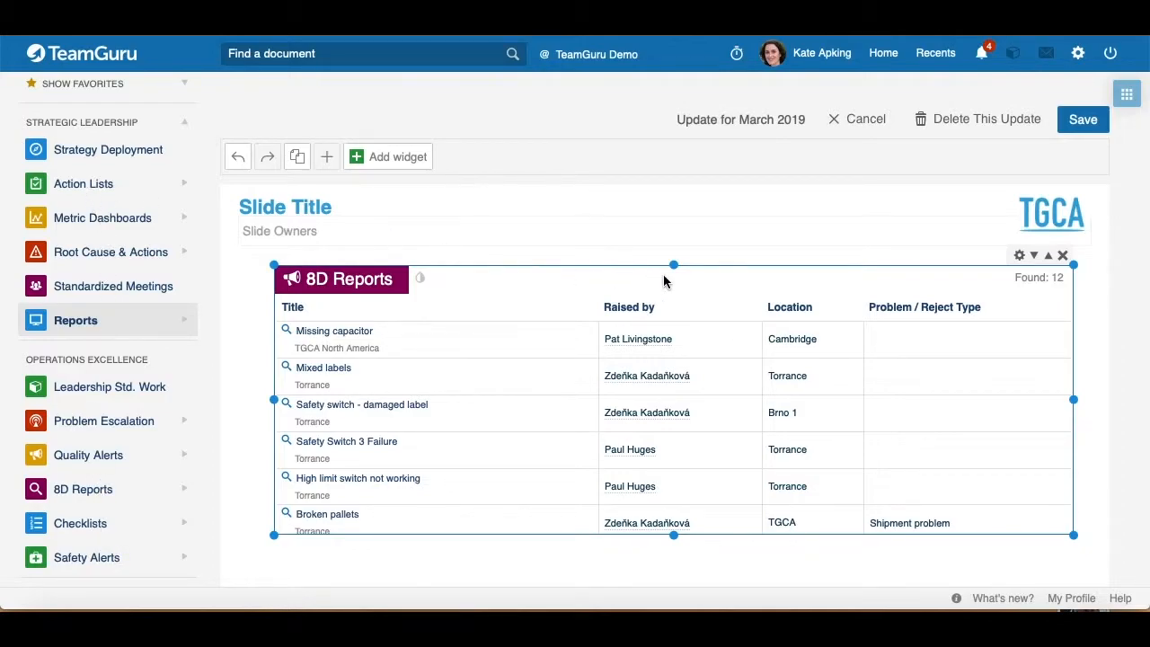
pyautogui.scroll(-2, 753, 265)
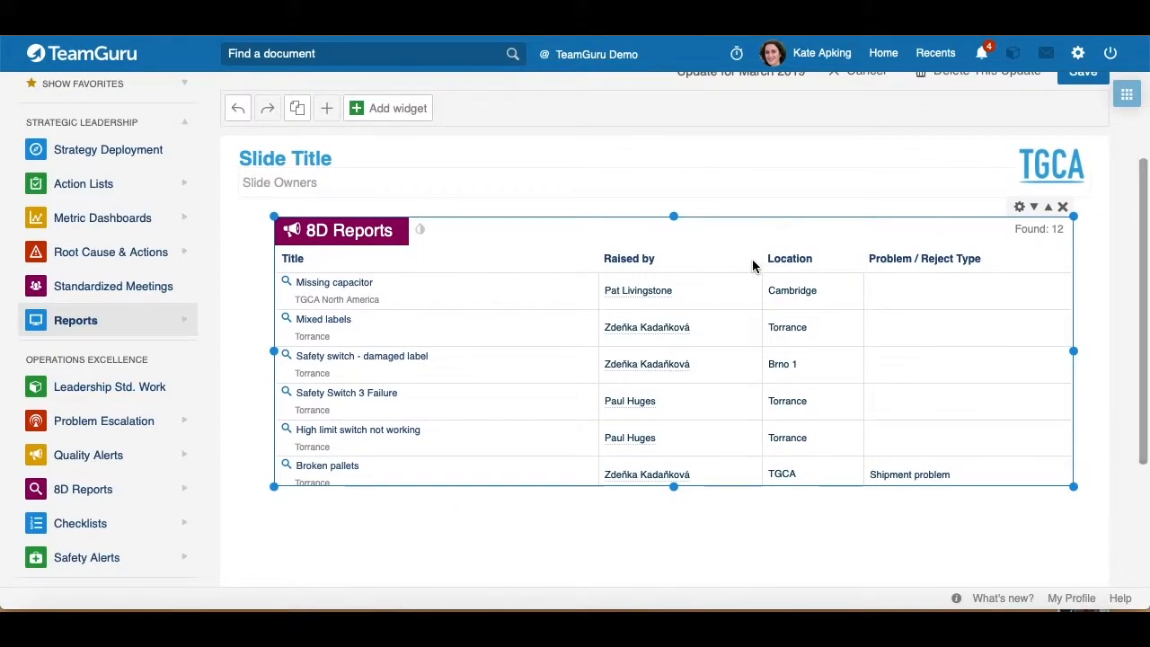
# - Review the data freezing options in the 8D Reports widget's settings, keeping Live data selected
pyautogui.click(1019, 212)
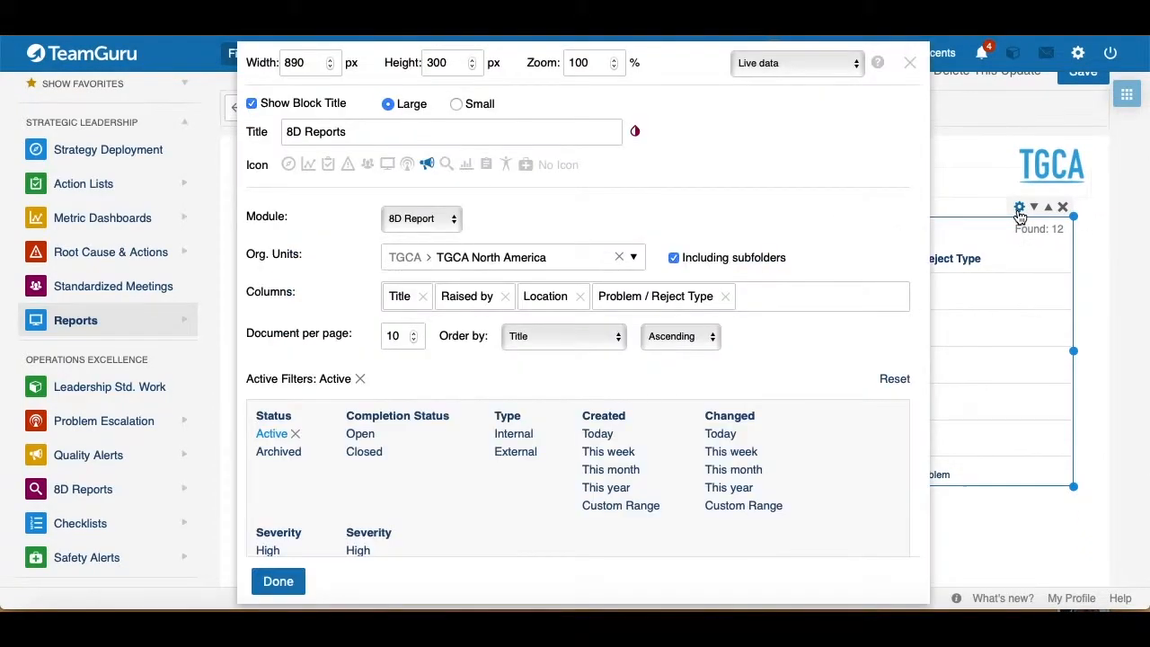
pyautogui.click(856, 68)
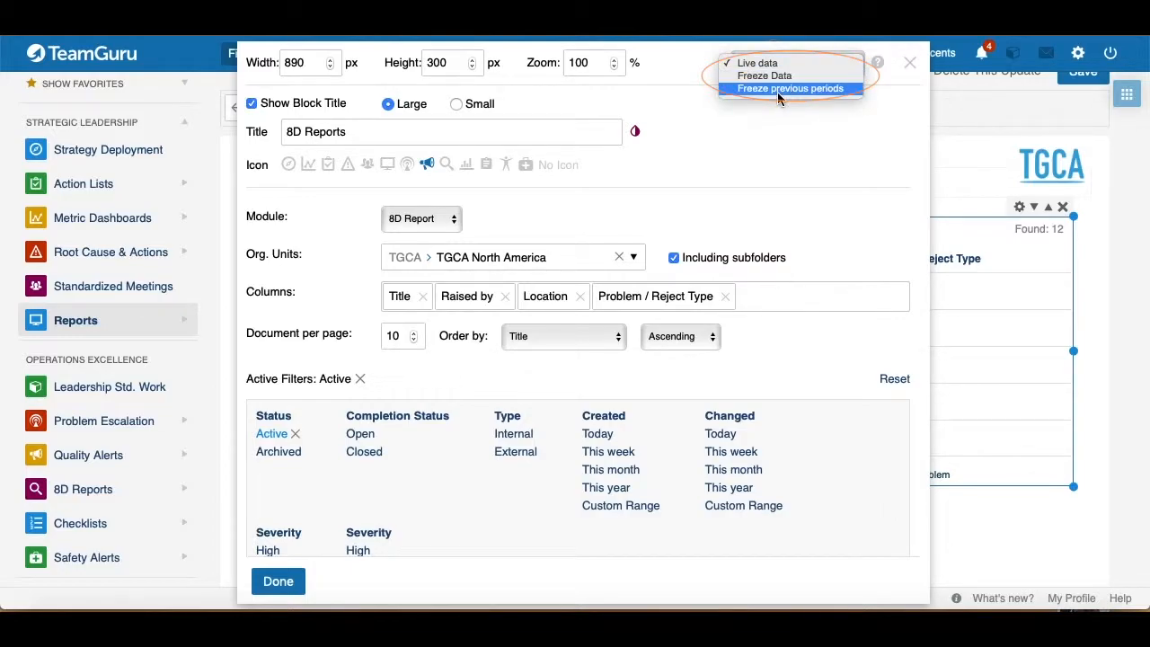
pyautogui.click(918, 72)
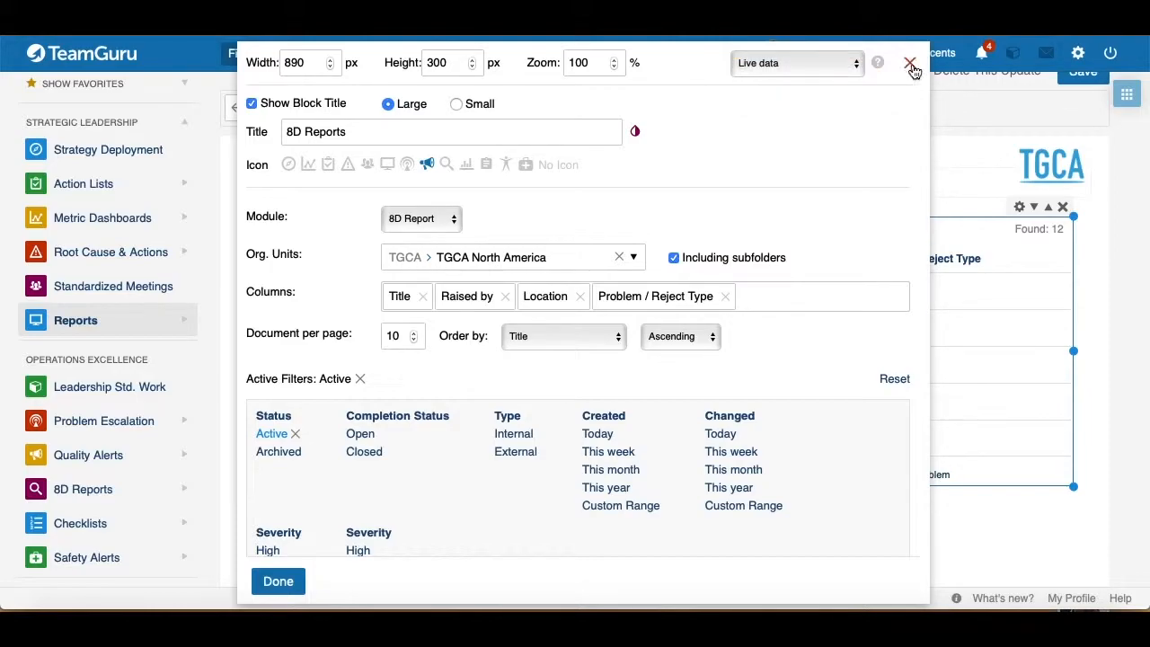
# - Close the 8D Reports widget's settings and look through its document list on the slide
pyautogui.click(910, 64)
pyautogui.scroll(-1, 534, 266)
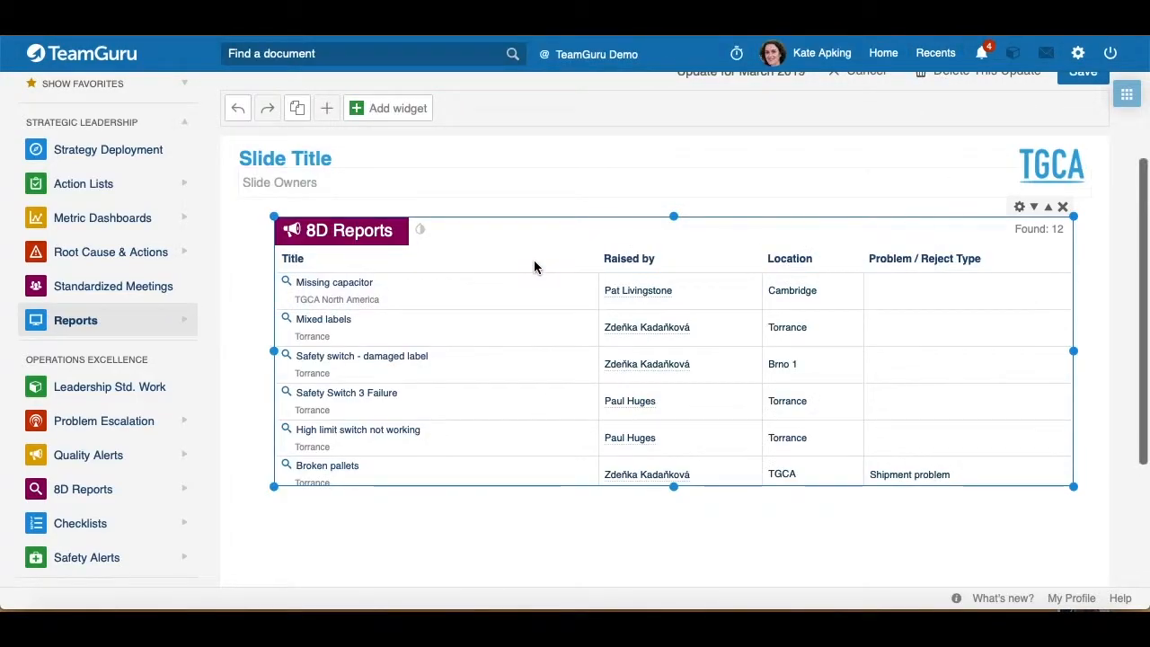
pyautogui.scroll(1, 535, 267)
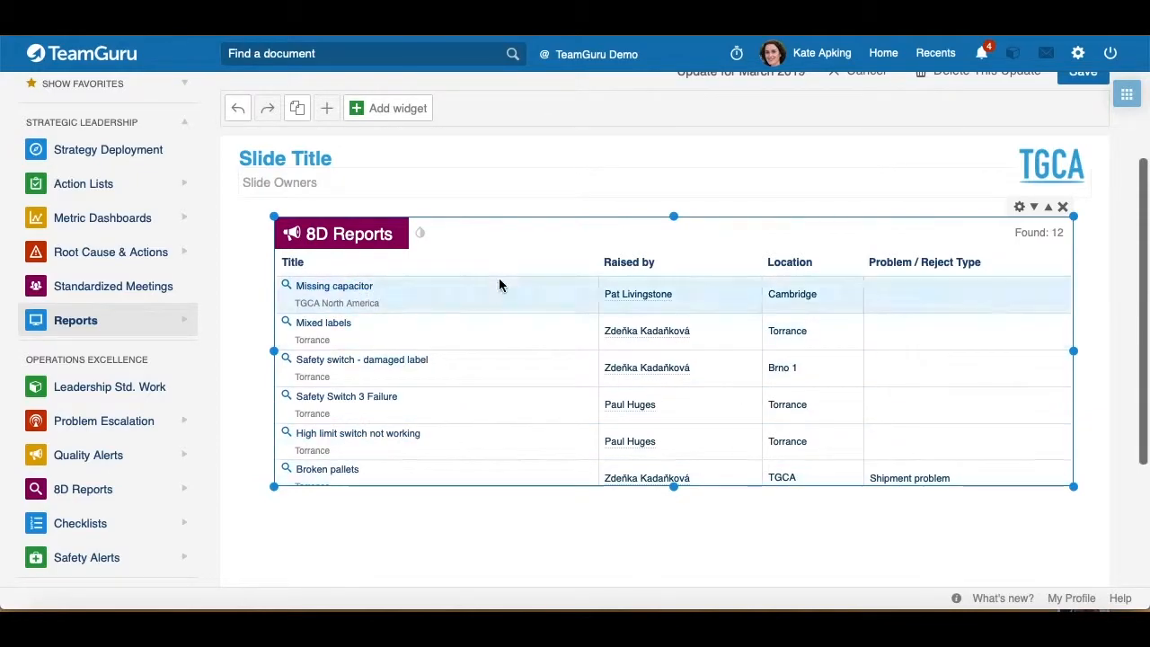
pyautogui.scroll(3, 498, 278)
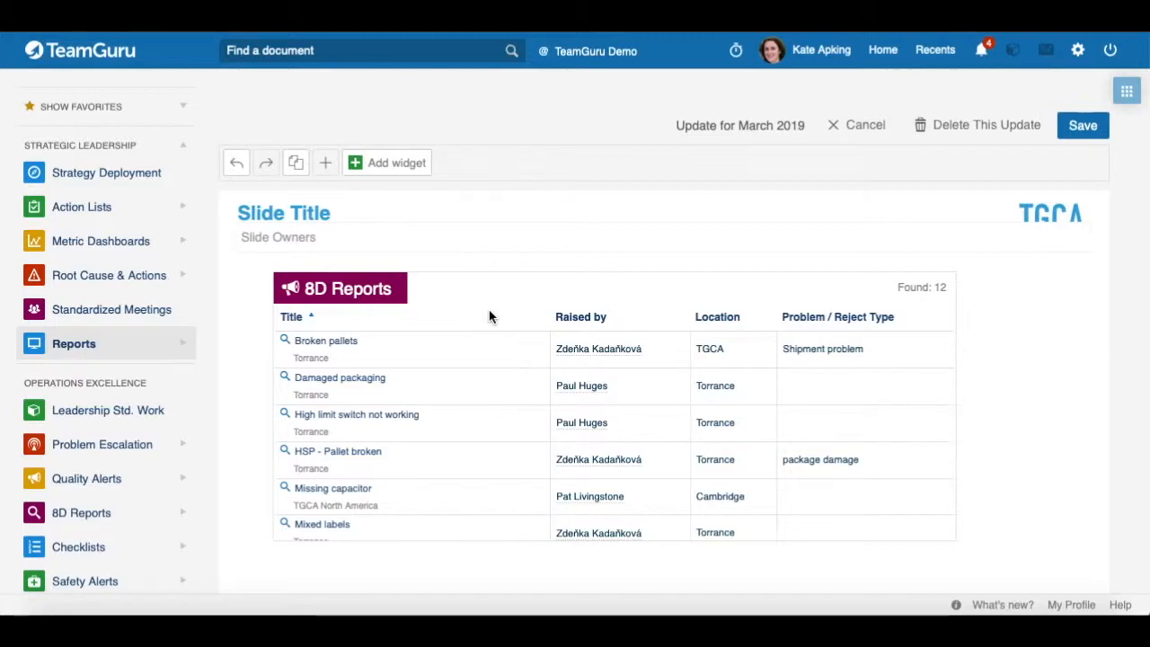
# - Add an RCCA widget to the slide containing the 8D Reports list
pyautogui.click(379, 170)
pyautogui.scroll(-2, 395, 216)
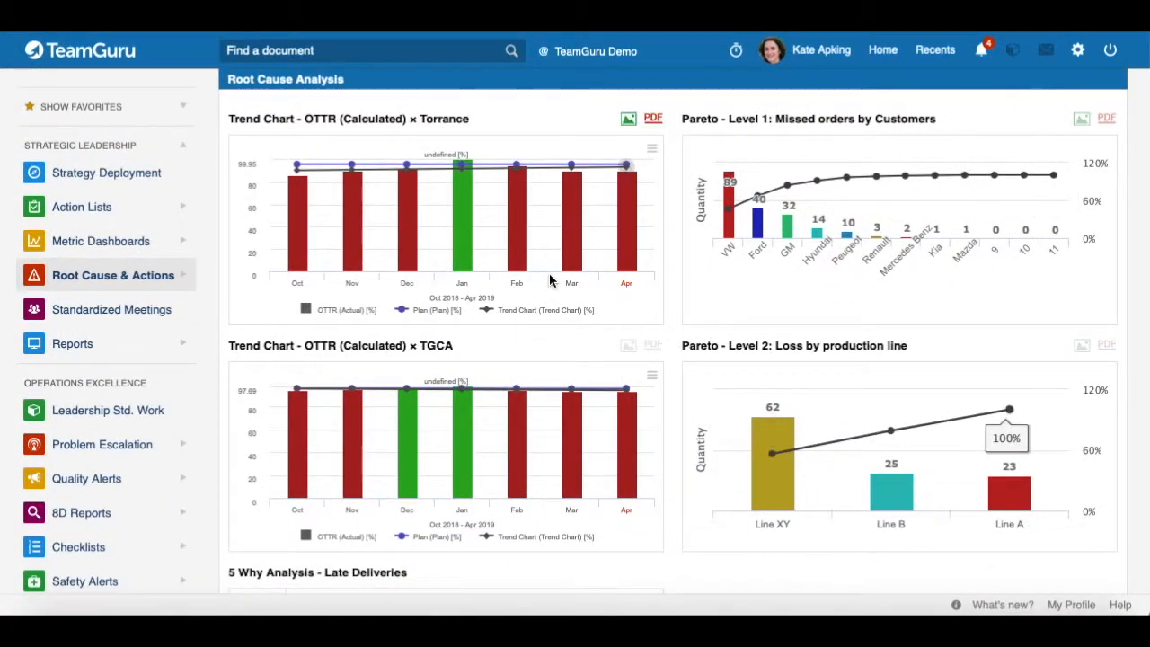
pyautogui.scroll(5, 539, 269)
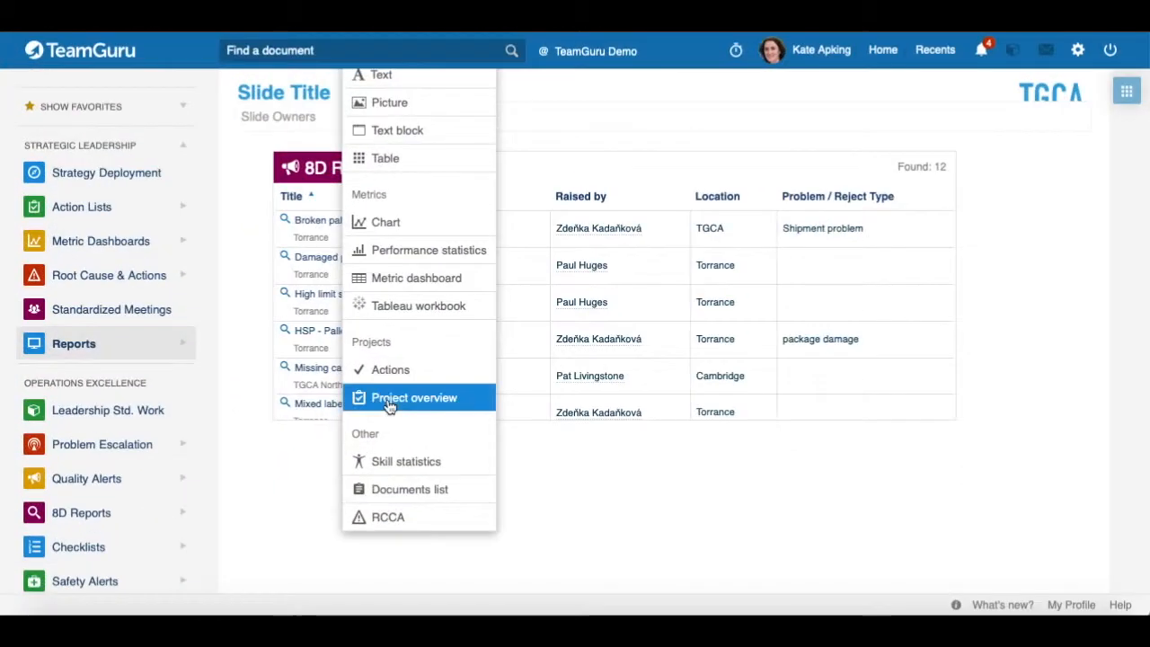
pyautogui.click(386, 521)
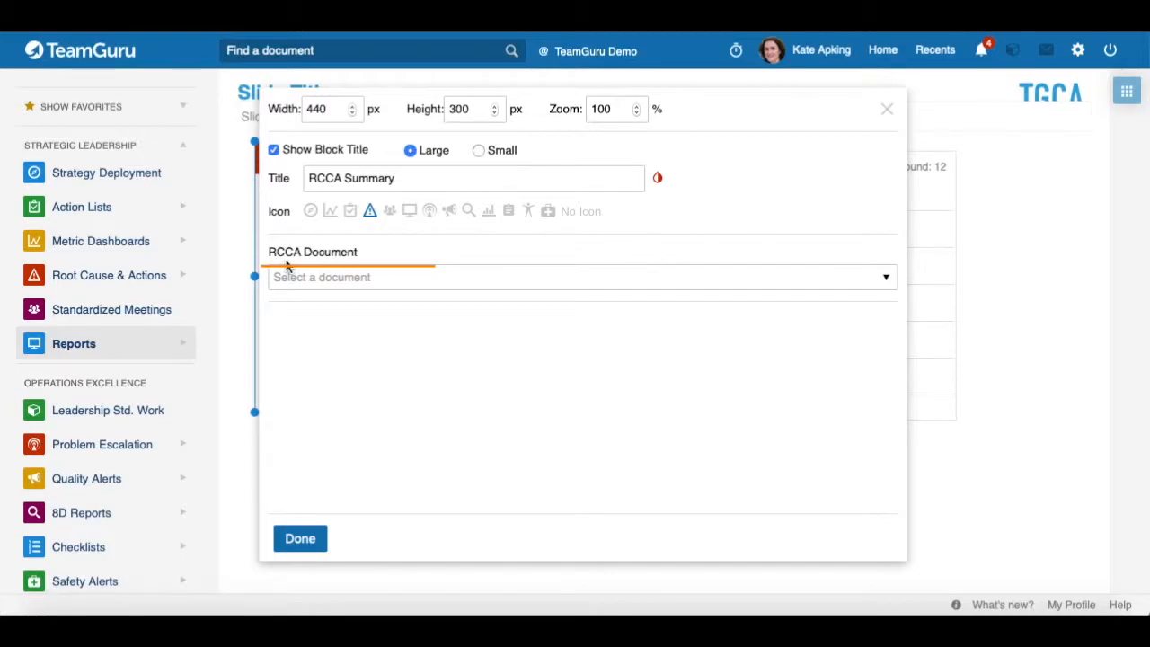
# - Link the RCCA Summary widget to the RCCA document "OTTR - late orders January"
pyautogui.click(885, 278)
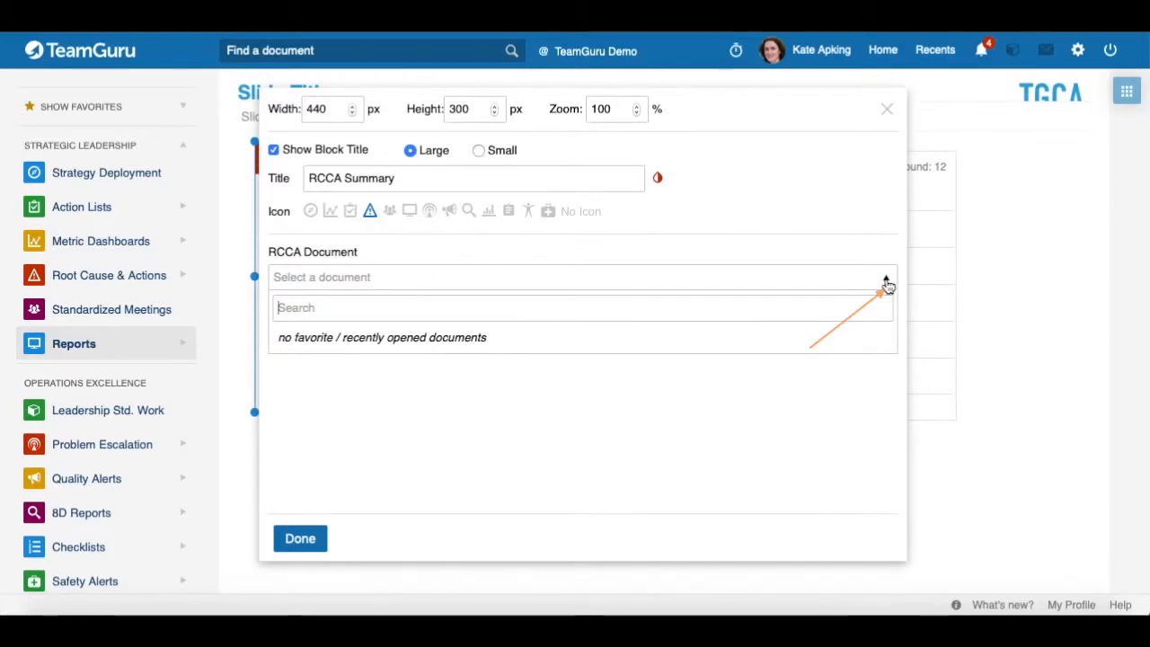
pyautogui.click(334, 306)
pyautogui.write('OTTR - late orders January')
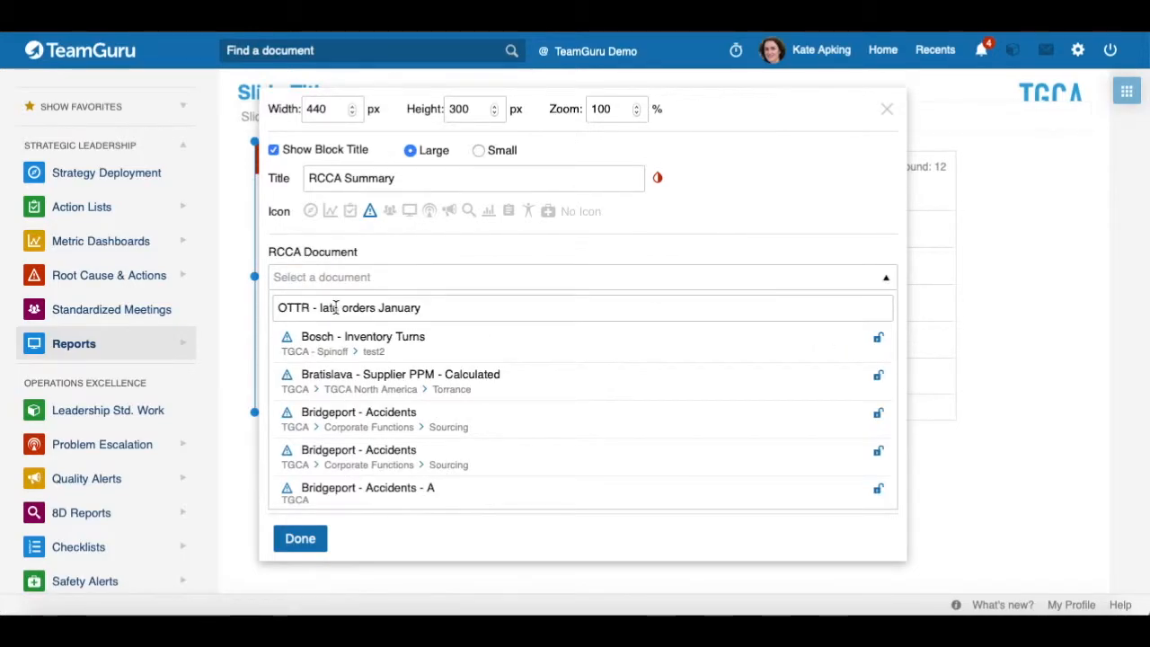
pyautogui.click(366, 338)
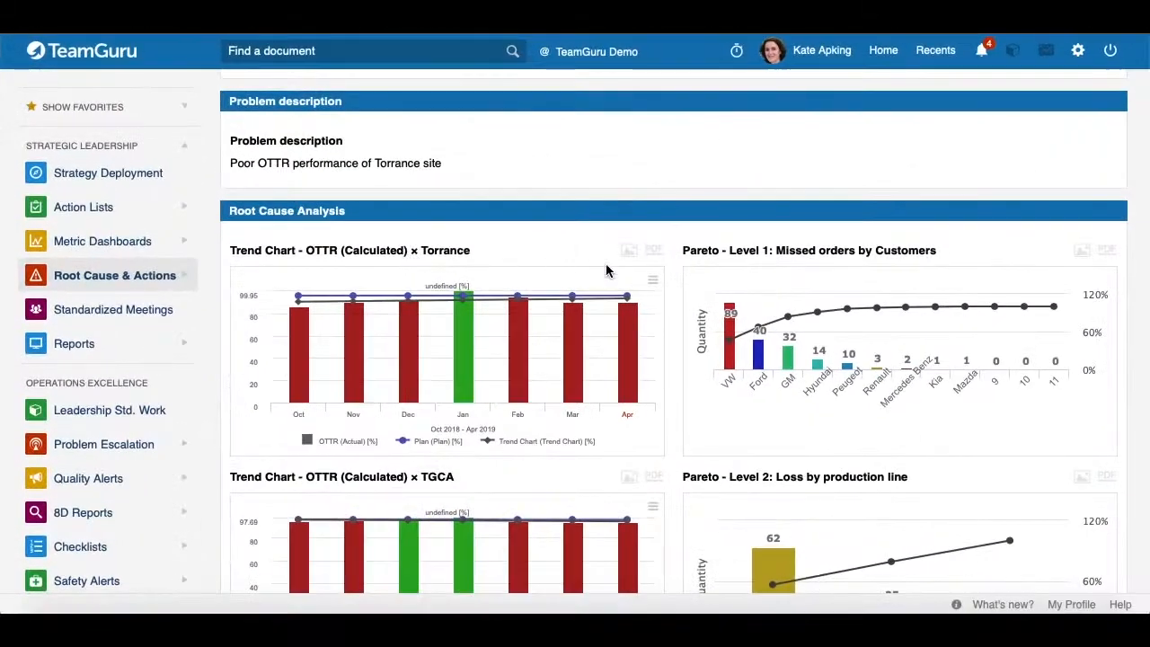
pyautogui.scroll(-2, 729, 299)
pyautogui.scroll(-2, 728, 299)
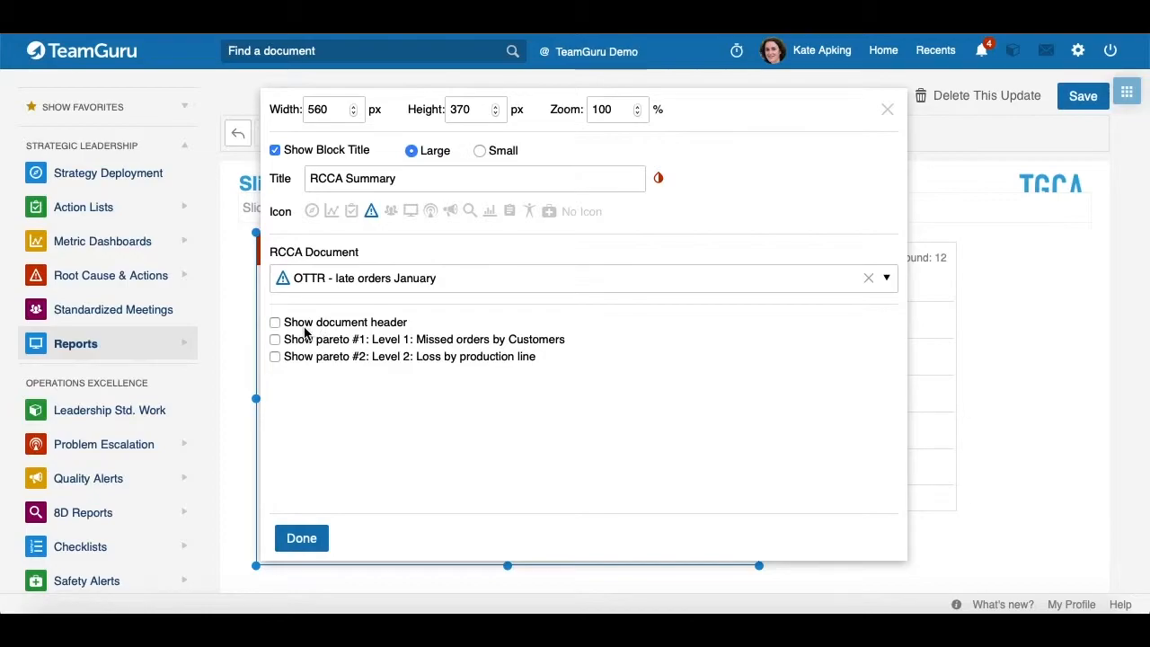
# - Show the document header, pareto #1 Missed orders by Customers and pareto #2 Loss by production line in the RCCA Summary widget
pyautogui.moveTo(695, 115); pyautogui.dragTo(1000, 109)
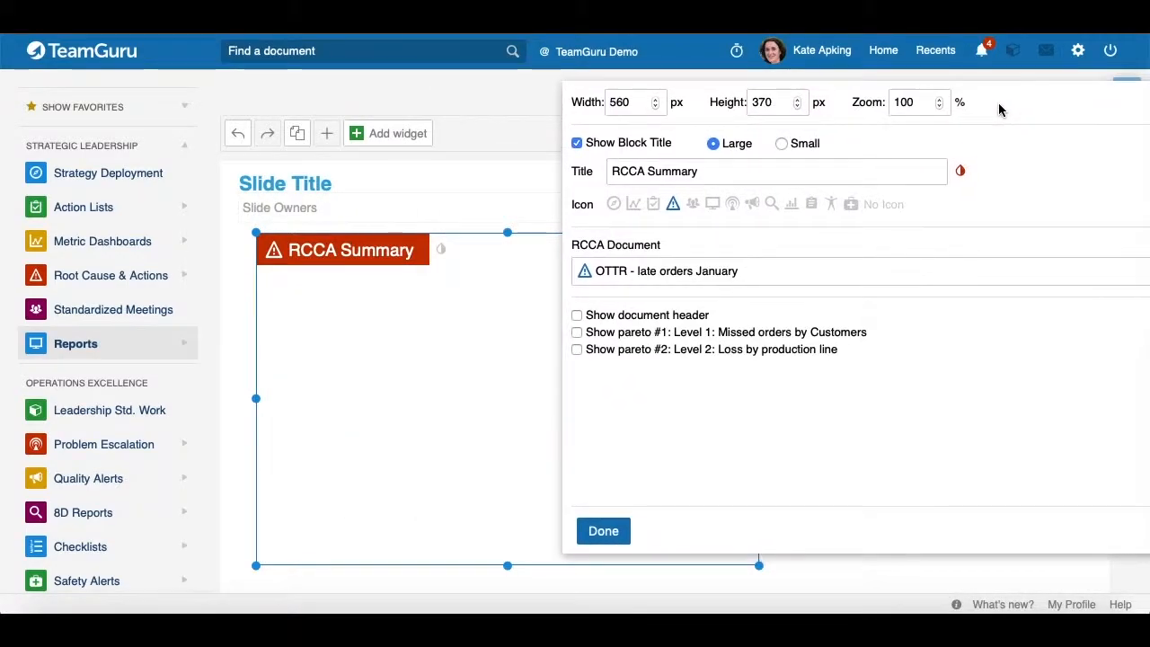
pyautogui.click(577, 316)
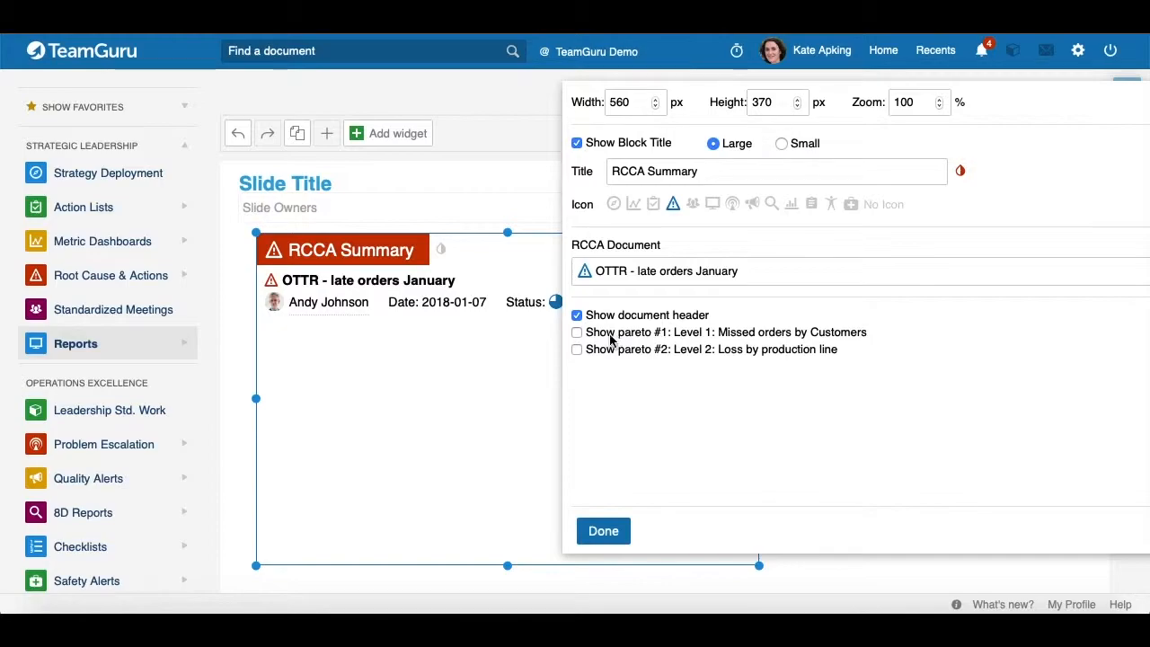
pyautogui.click(577, 332)
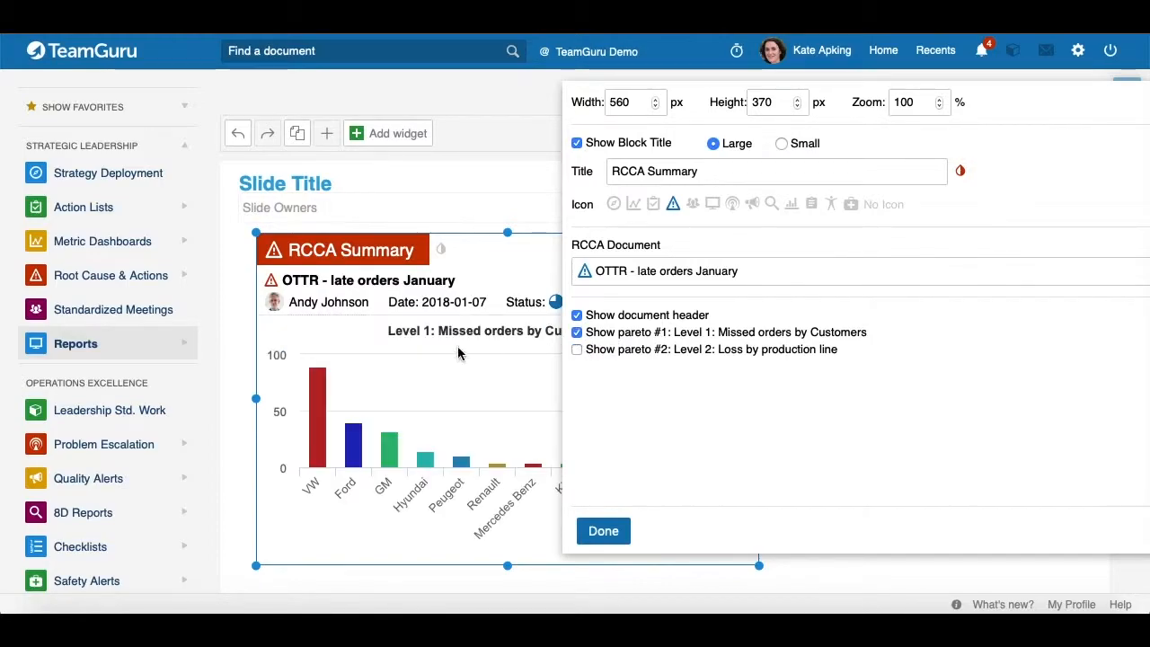
pyautogui.click(577, 349)
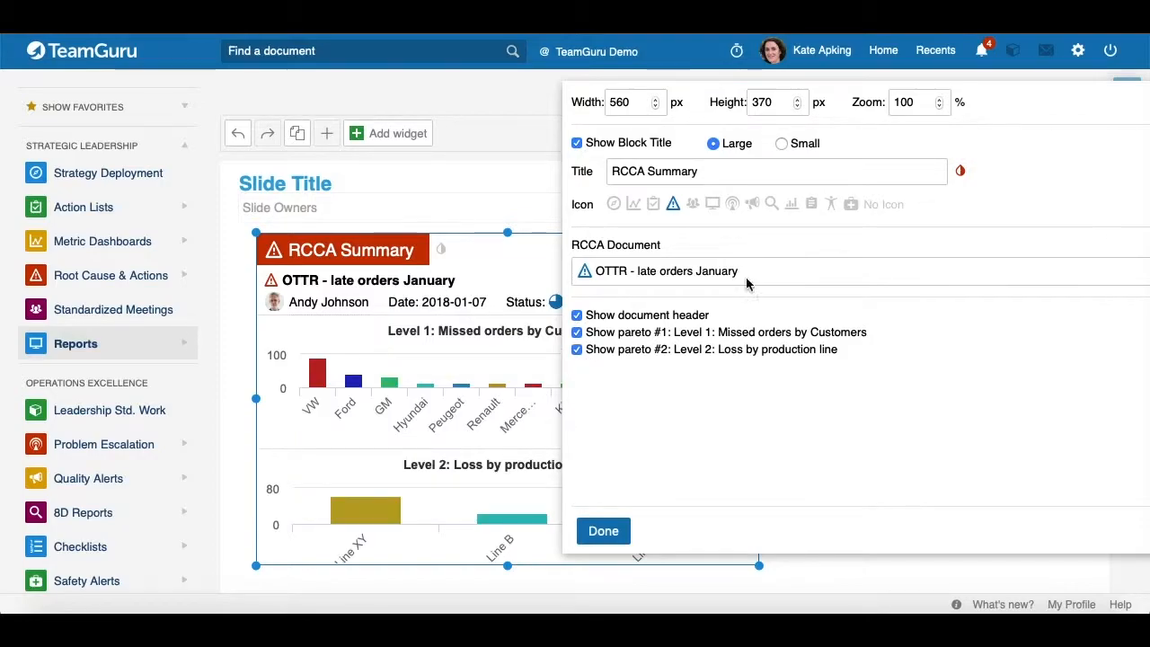
# - Widen the RCCA Summary widget to nearly the slide's full width and increase its height to enlarge both pareto charts
pyautogui.moveTo(1001, 110); pyautogui.dragTo(929, 567)
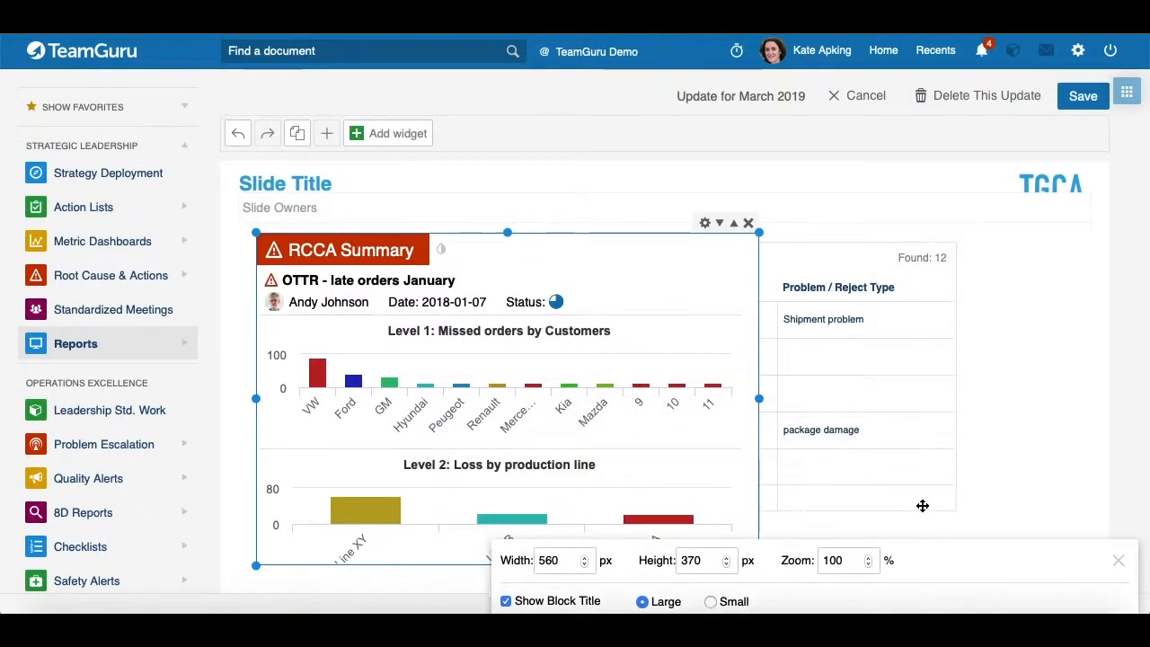
pyautogui.moveTo(761, 404); pyautogui.dragTo(1091, 396)
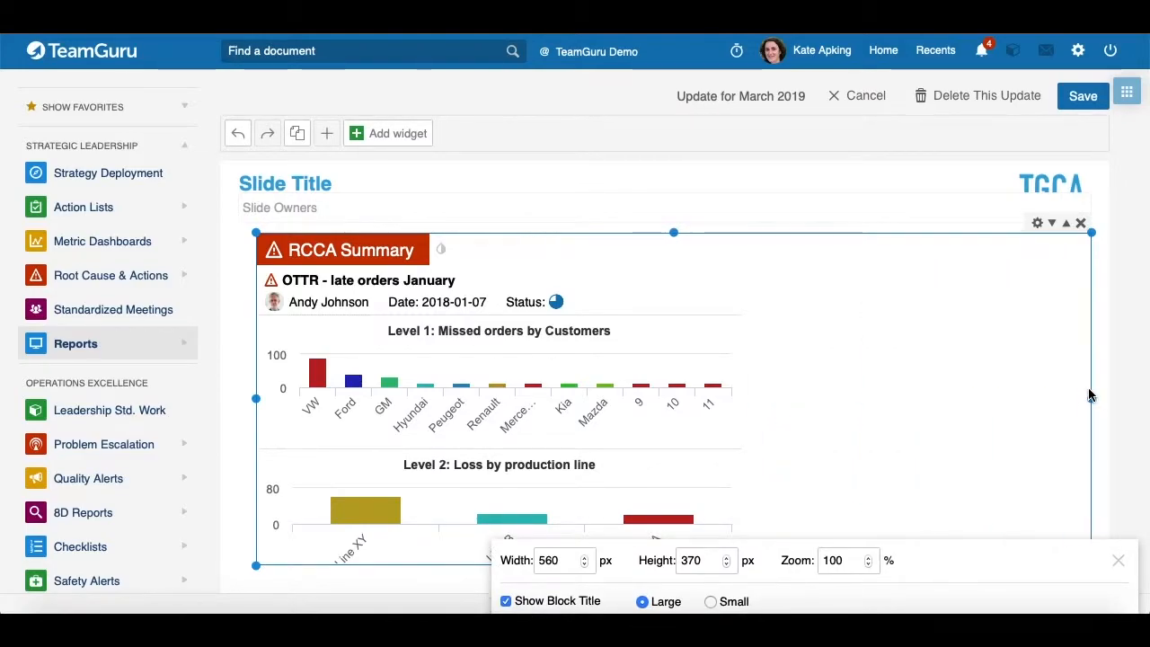
pyautogui.scroll(-1, 857, 299)
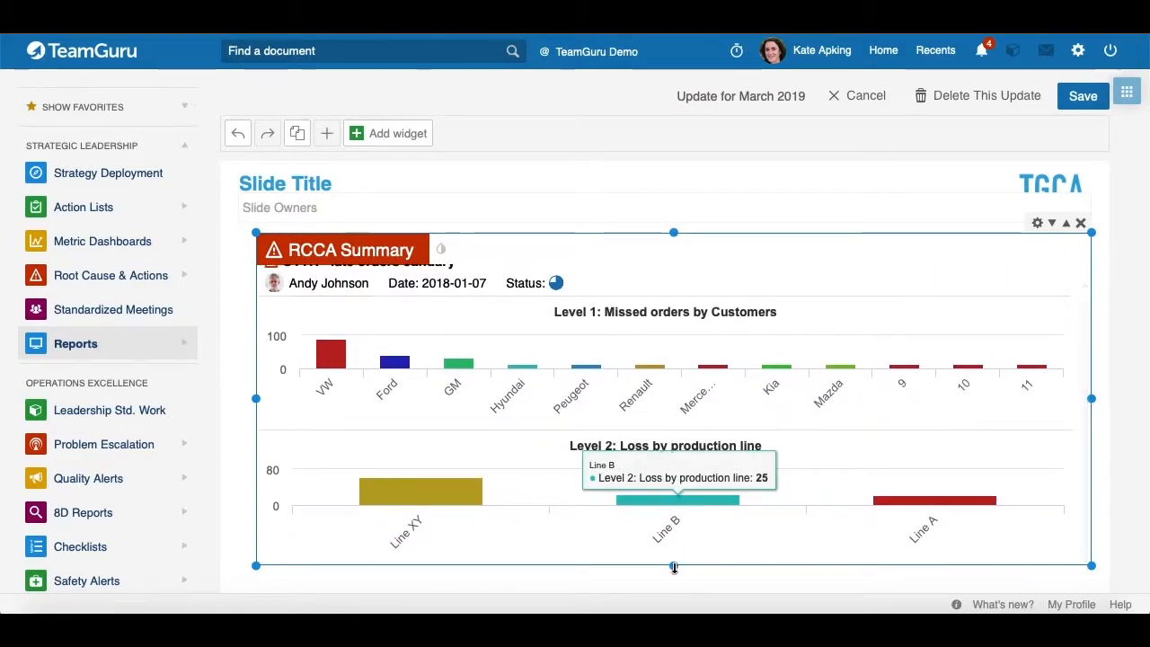
pyautogui.scroll(-3, 762, 377)
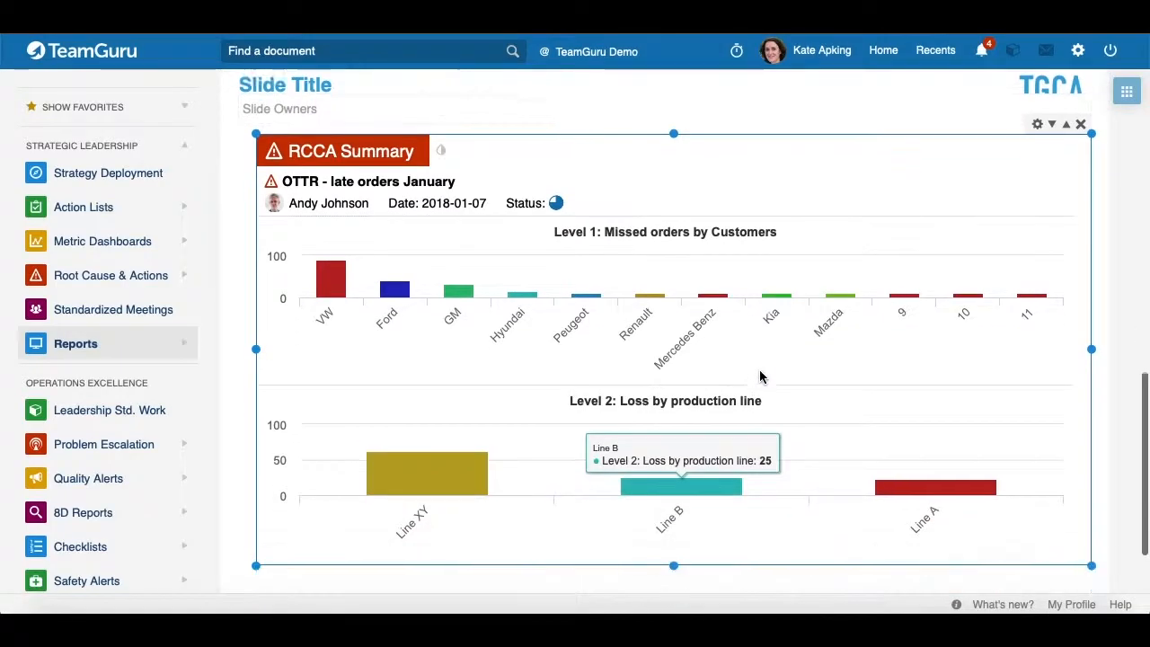
pyautogui.moveTo(672, 485); pyautogui.dragTo(683, 595)
pyautogui.scroll(3, 795, 386)
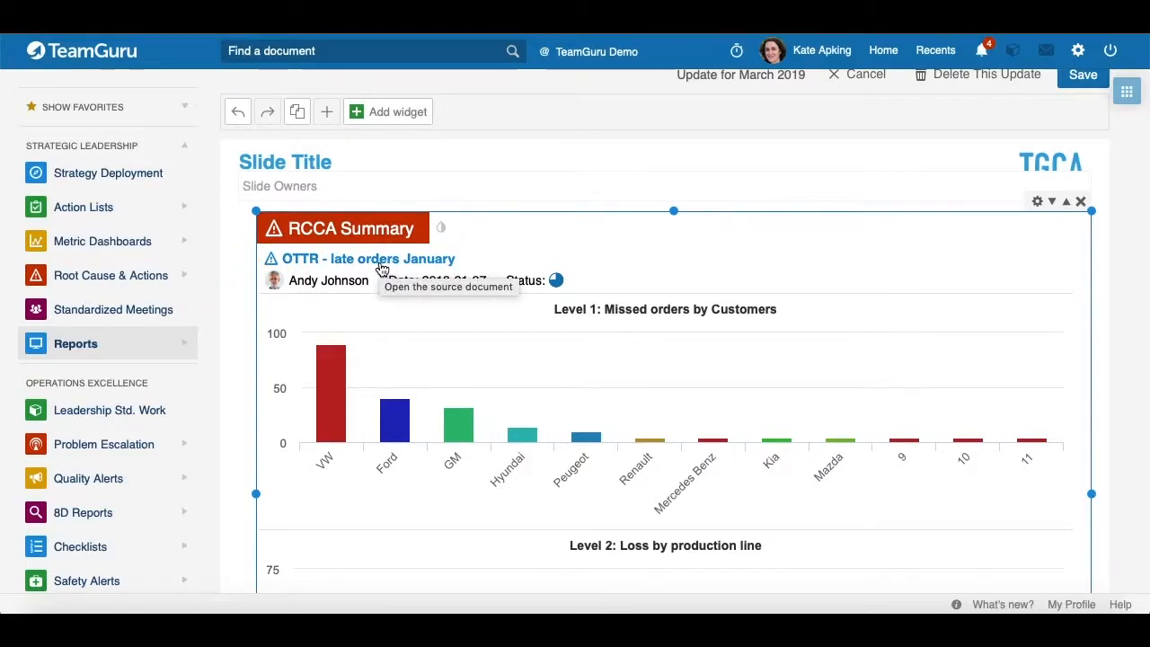
pyautogui.scroll(-2, 900, 222)
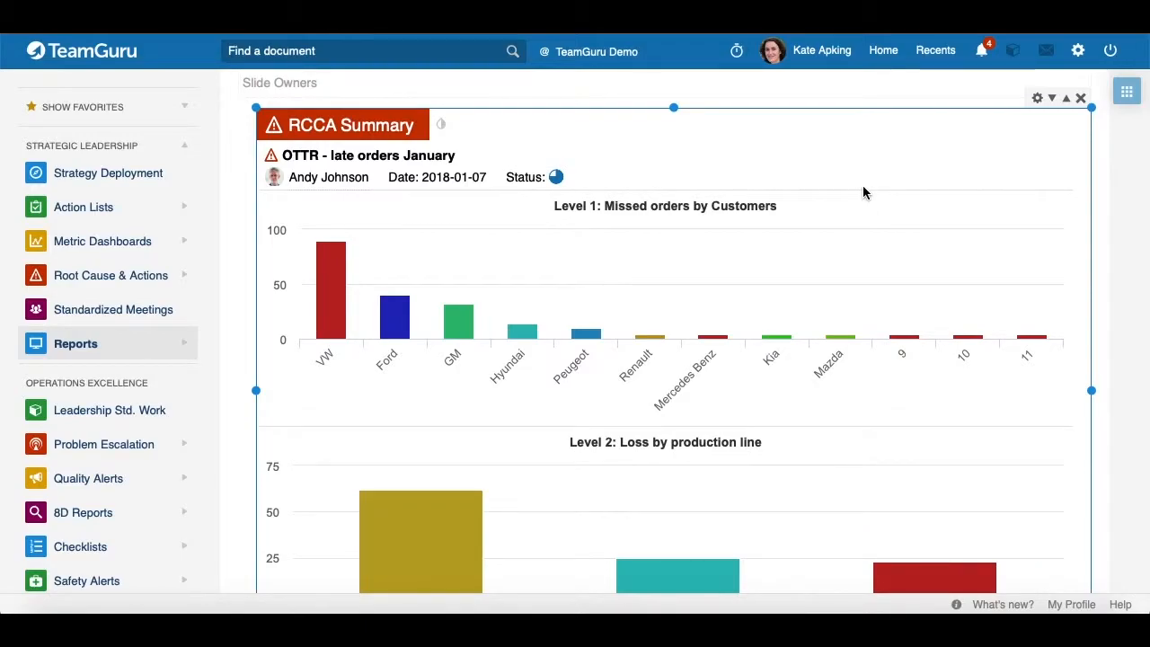
pyautogui.scroll(1, 857, 189)
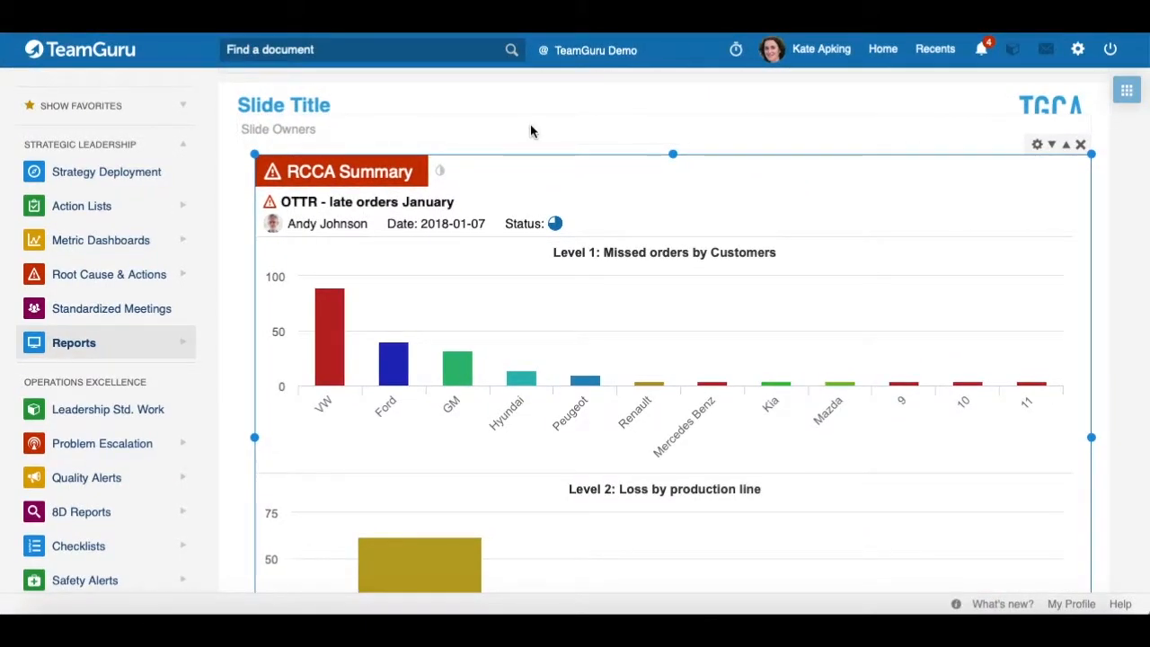